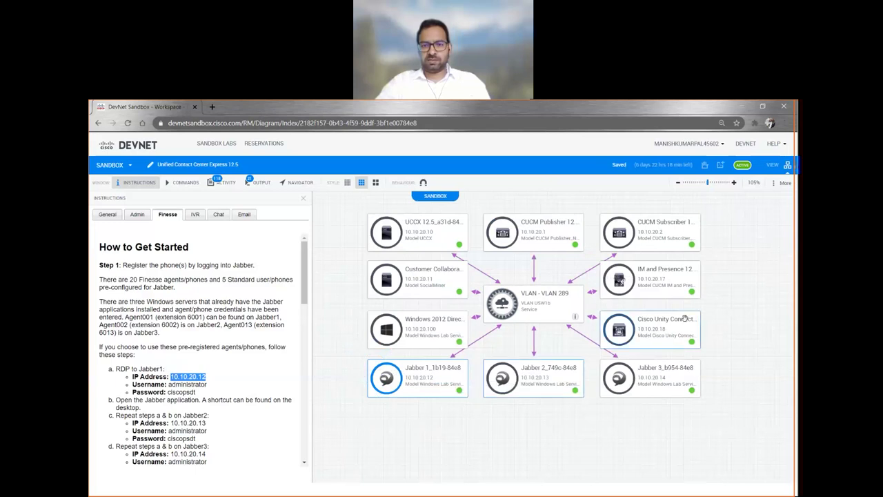
# - Launch an RDP session to Jabber 1 from More Options, then return to the Workspace tab
pyautogui.click(388, 374)
pyautogui.click(509, 384)
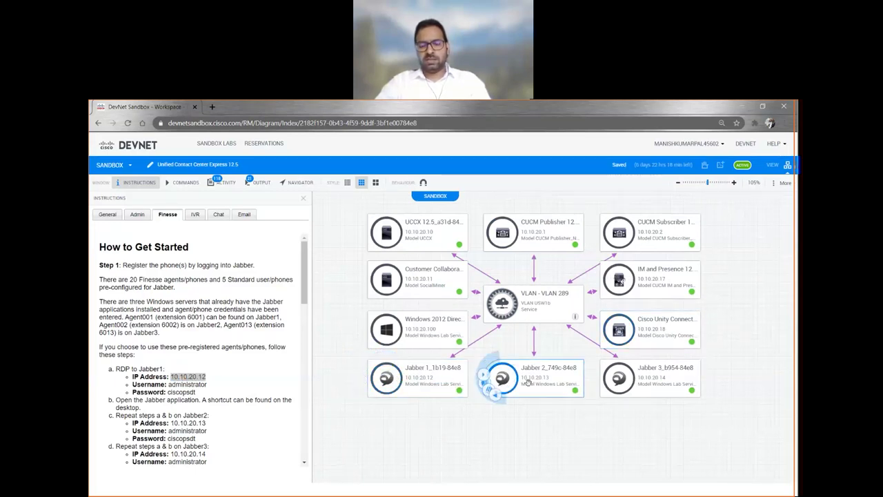
pyautogui.click(618, 377)
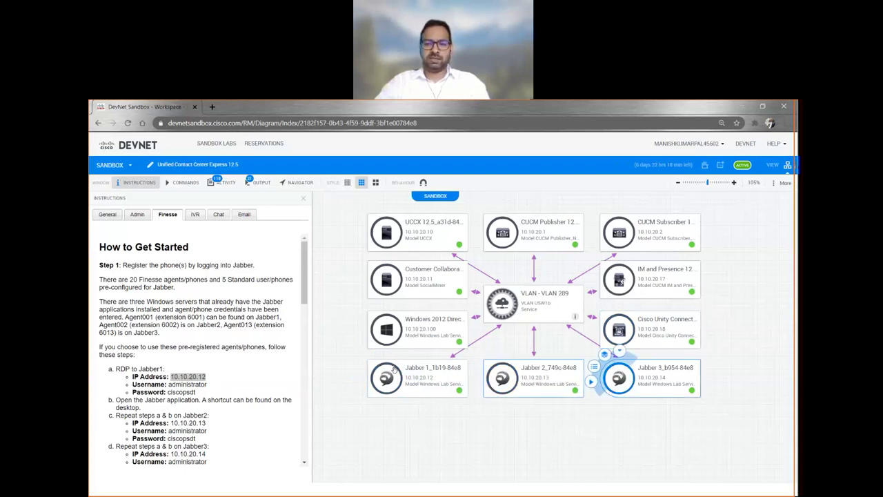
pyautogui.click(388, 372)
pyautogui.click(389, 359)
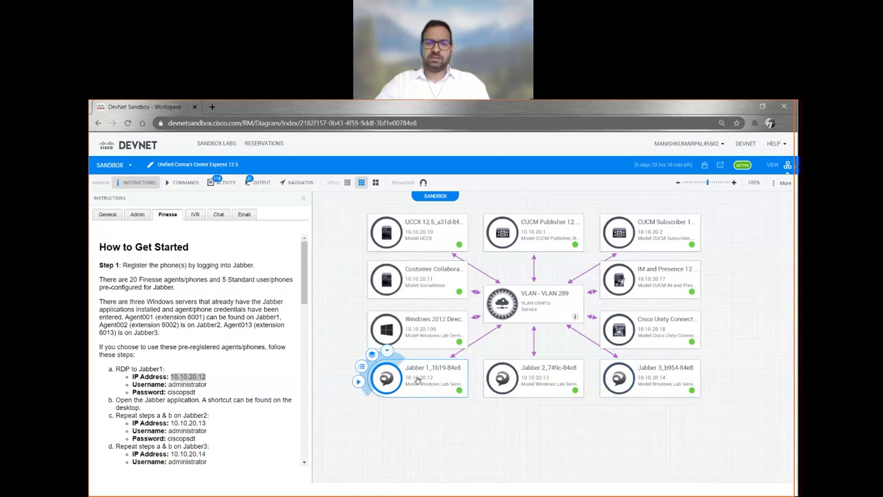
pyautogui.click(617, 378)
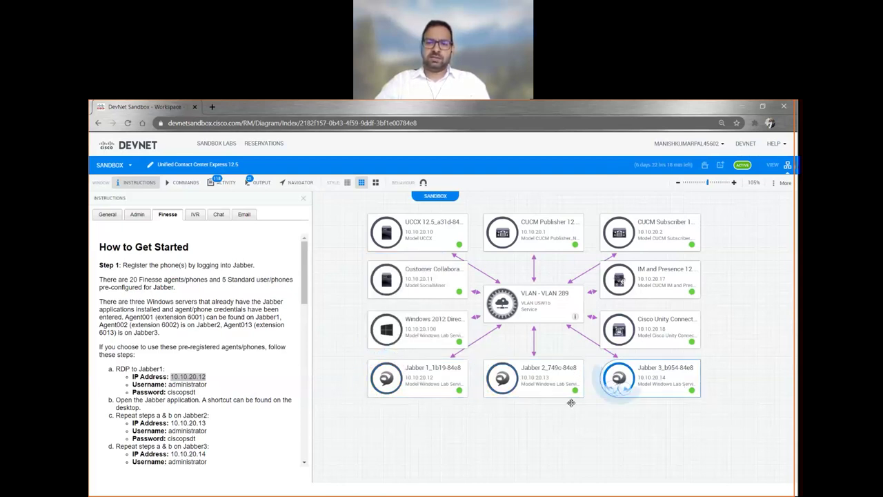
pyautogui.click(386, 378)
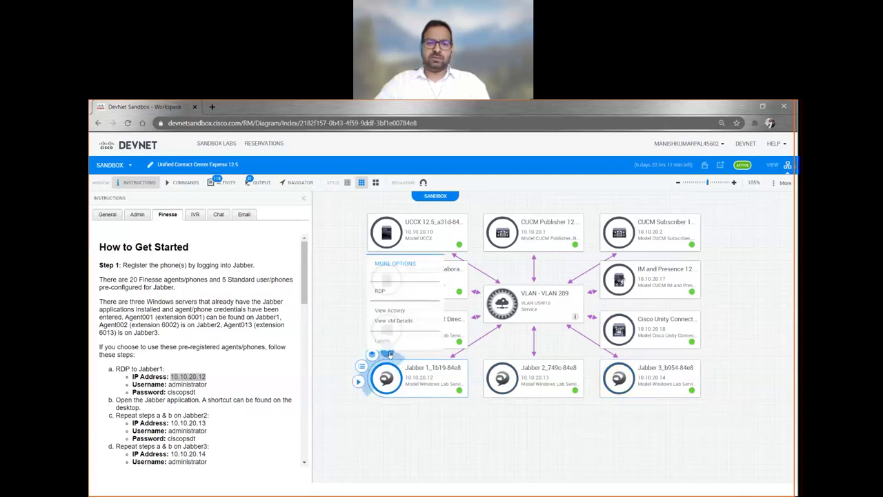
pyautogui.click(381, 291)
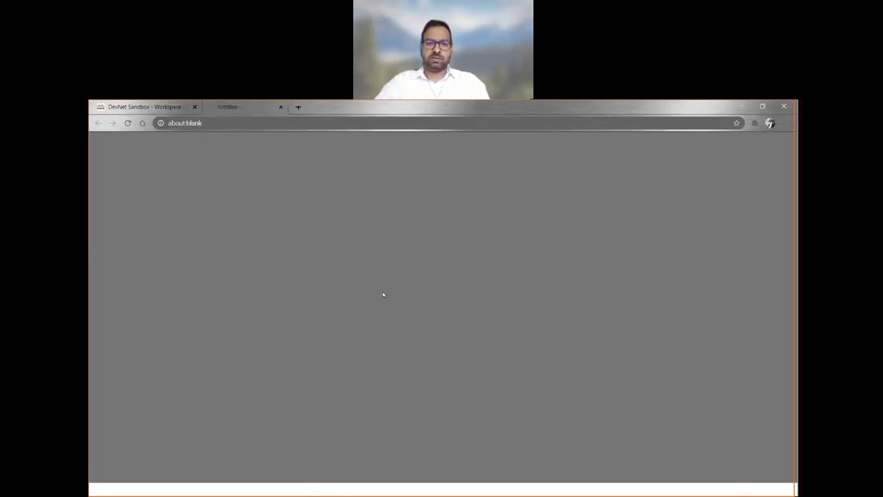
pyautogui.click(150, 109)
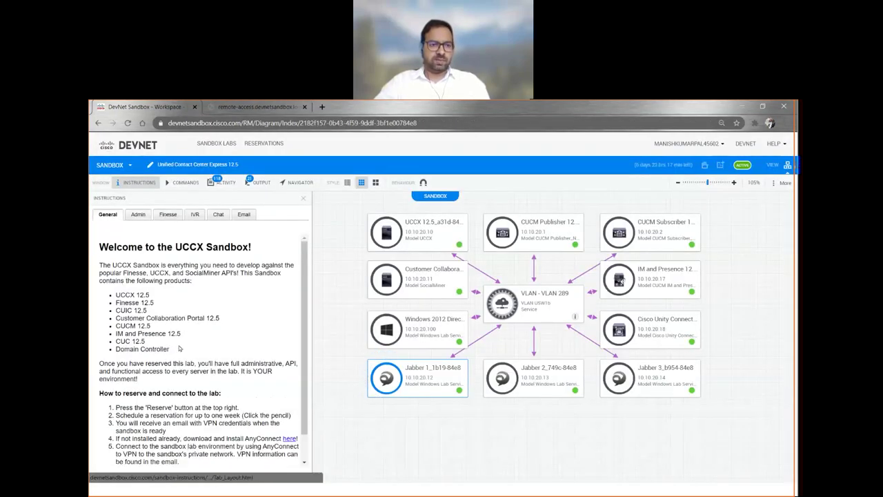
# - Scroll the General instructions and highlight step 3 about the VPN credentials email
pyautogui.scroll(-1, 179, 355)
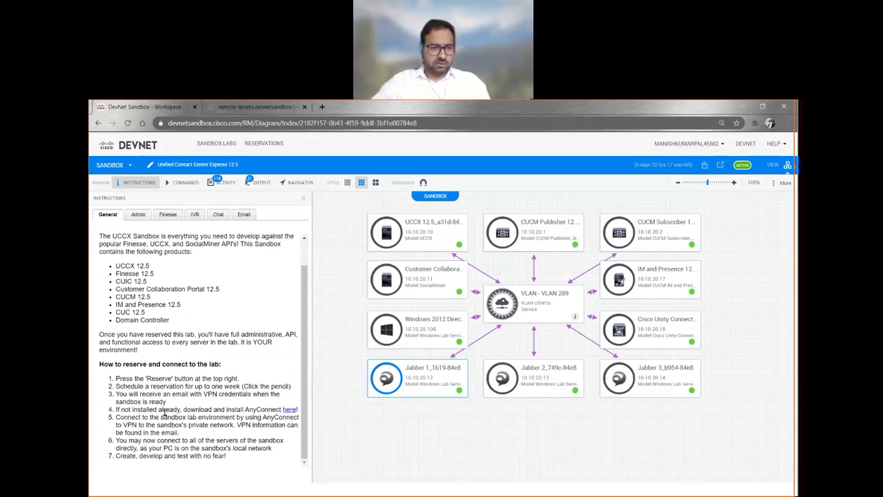
pyautogui.scroll(1, 150, 322)
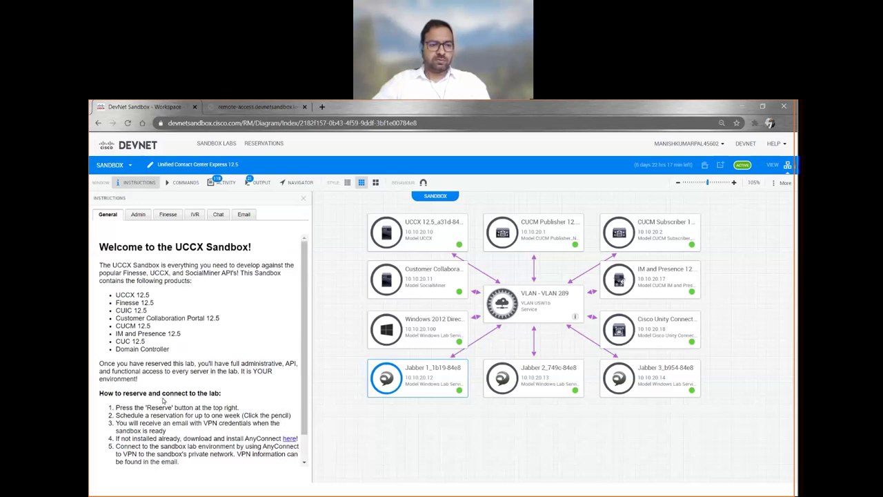
pyautogui.moveTo(130, 422)
pyautogui.mouseDown()
pyautogui.moveTo(229, 425)
pyautogui.moveTo(226, 437)
pyautogui.moveTo(115, 422)
pyautogui.mouseUp()
pyautogui.click(171, 434)
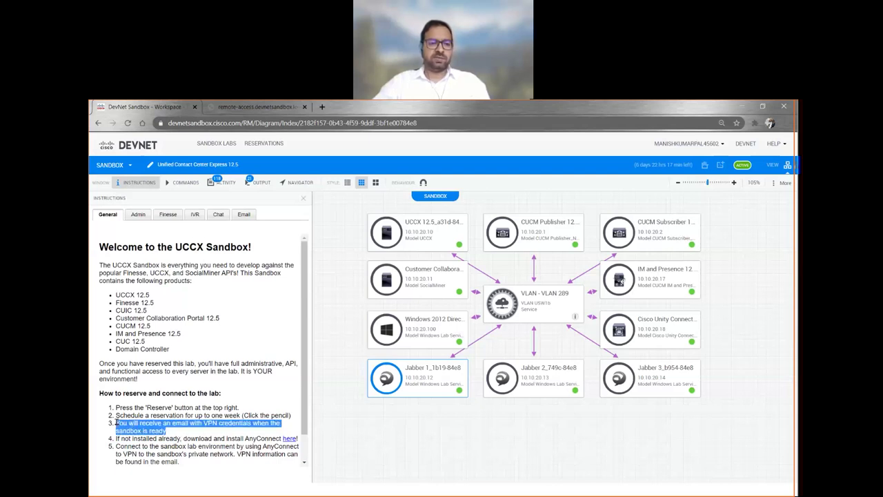
pyautogui.scroll(-1, 116, 422)
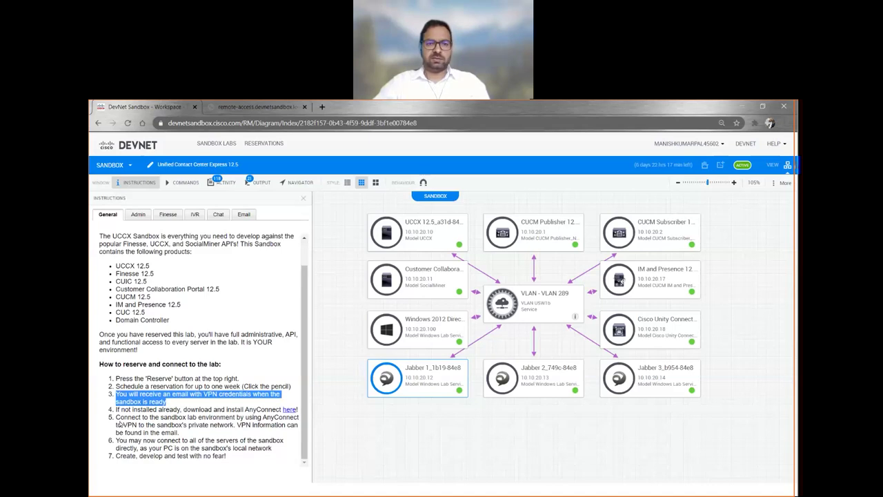
pyautogui.hotkey('alt', 'Tab')
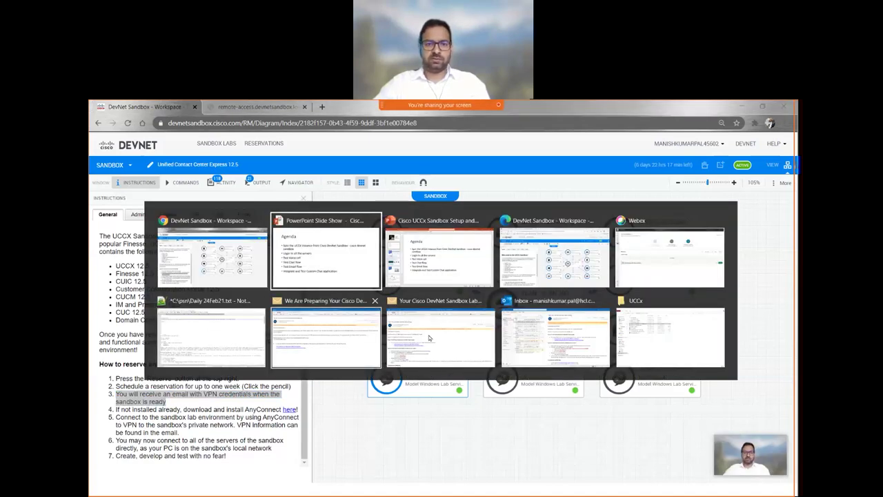
# - Bring up the 'We Are Preparing Your Cisco DevNet Sandbox Lab' email and read its body
pyautogui.click(313, 350)
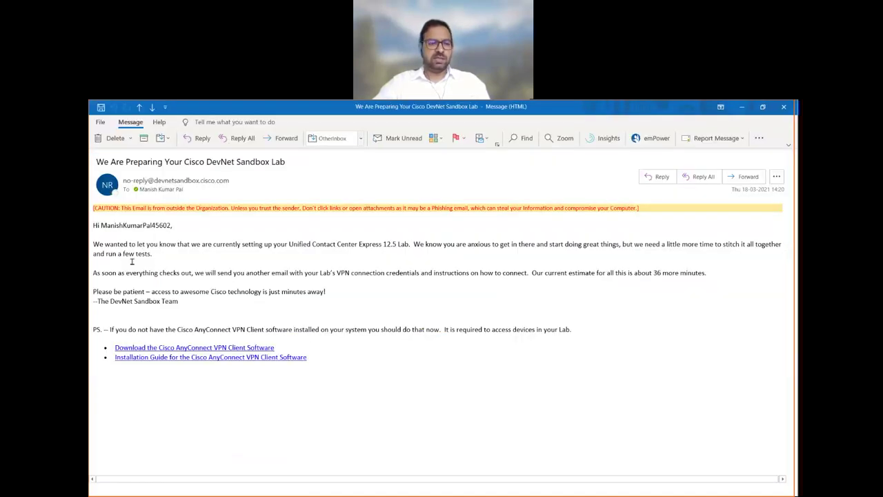
pyautogui.hotkey('alt', 'Tab')
pyautogui.hotkey('alt', 'Tab')
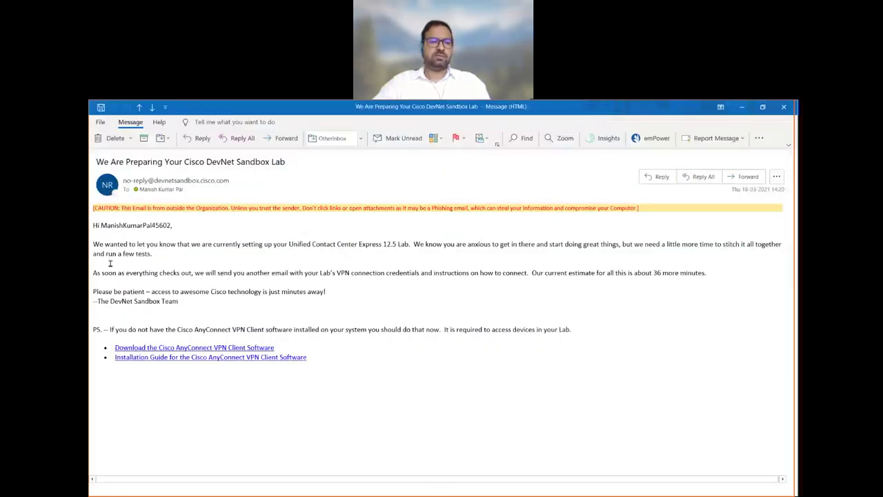
pyautogui.hotkey('alt', 'Tab')
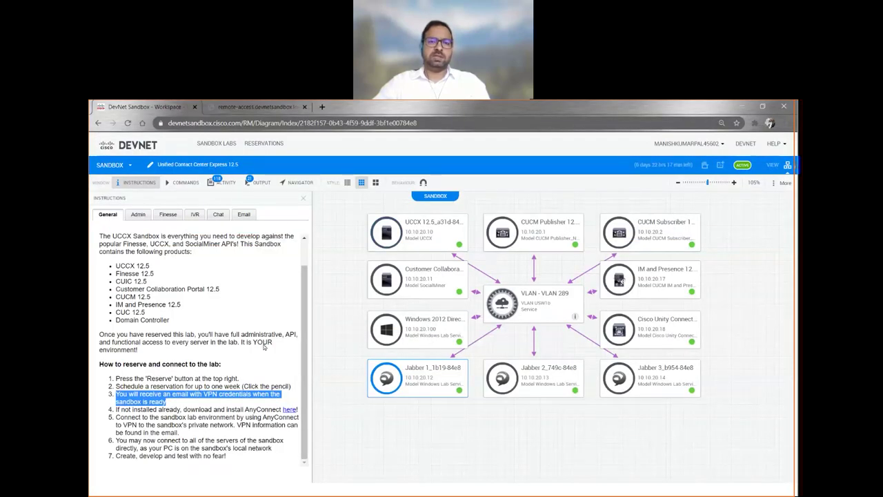
pyautogui.hotkey('alt', 'Tab')
pyautogui.moveTo(94, 225); pyautogui.dragTo(371, 388)
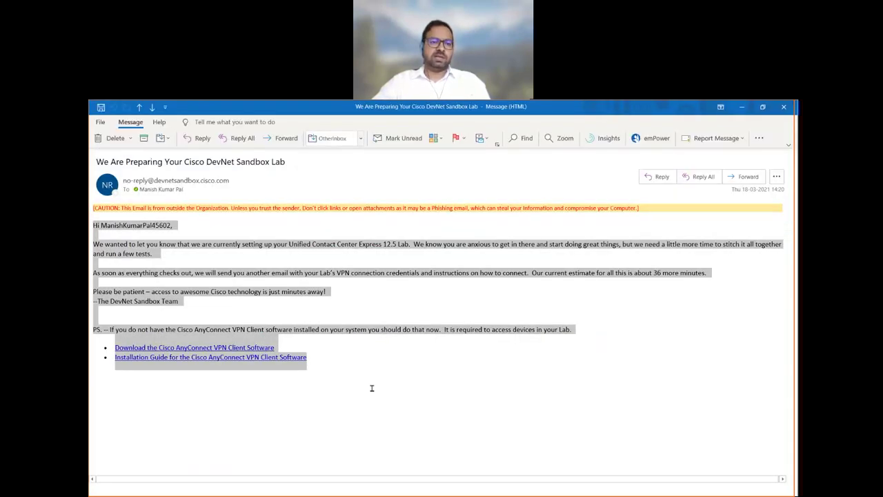
pyautogui.click(370, 388)
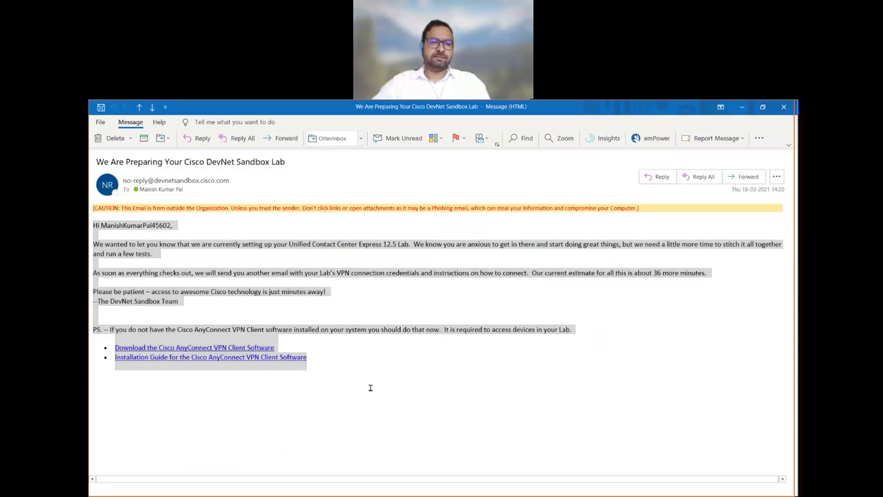
pyautogui.hotkey('alt', 'Tab')
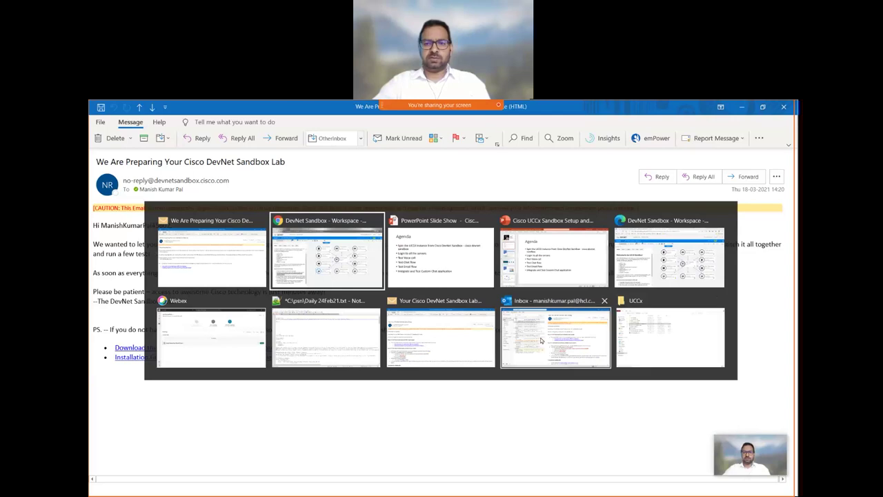
# - Open the 'Your Cisco DevNet Sandbox Lab is Ready' email and review the VPN address, username and password
pyautogui.click(437, 339)
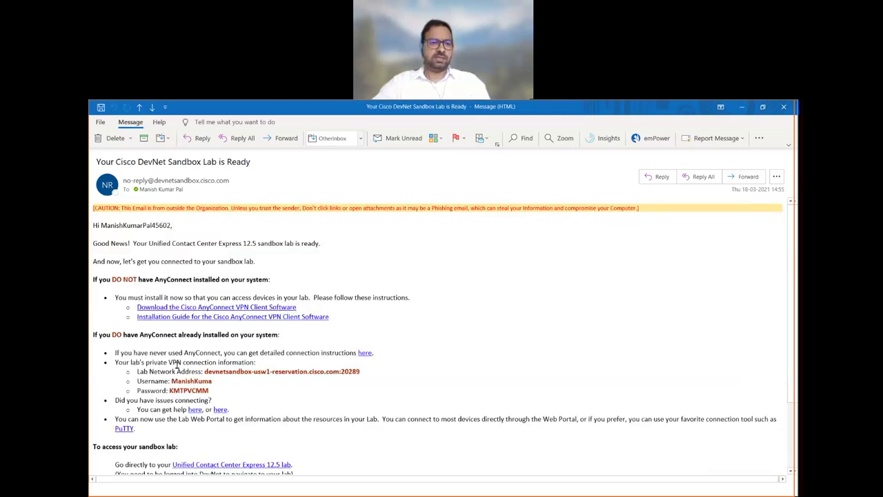
pyautogui.scroll(-3, 176, 365)
pyautogui.scroll(3, 177, 369)
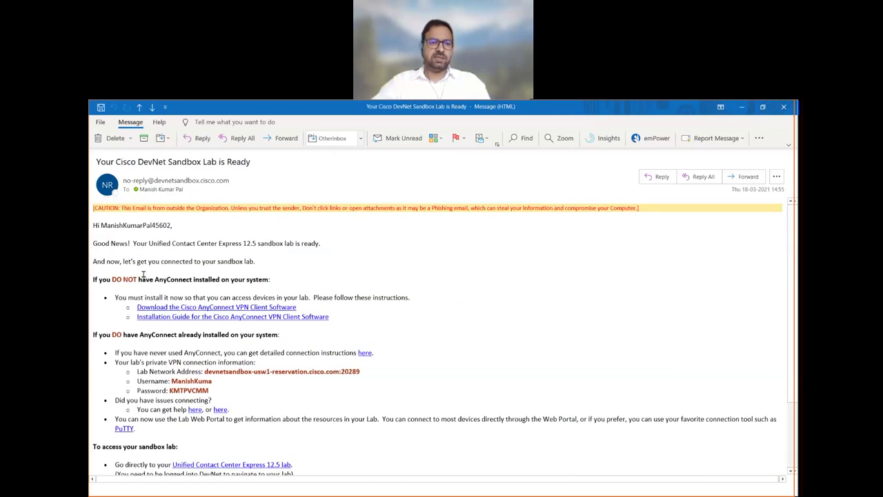
pyautogui.scroll(-2, 125, 358)
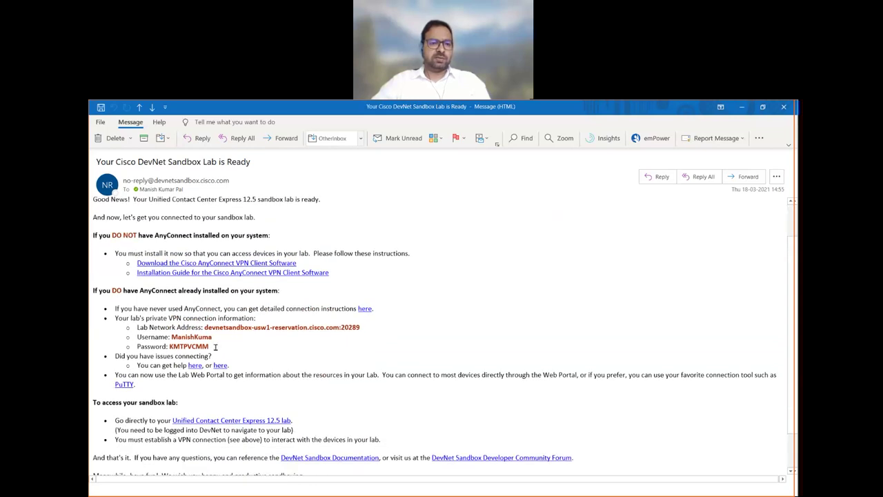
pyautogui.moveTo(205, 345); pyautogui.dragTo(135, 327)
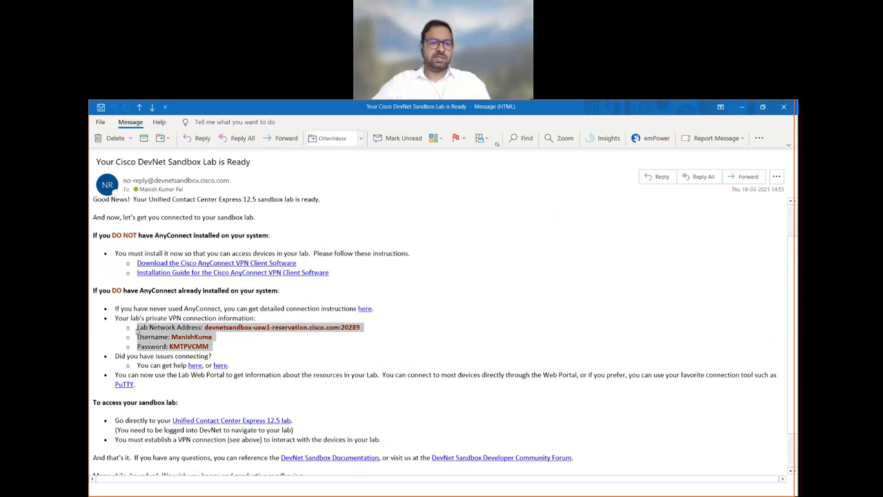
pyautogui.click(217, 352)
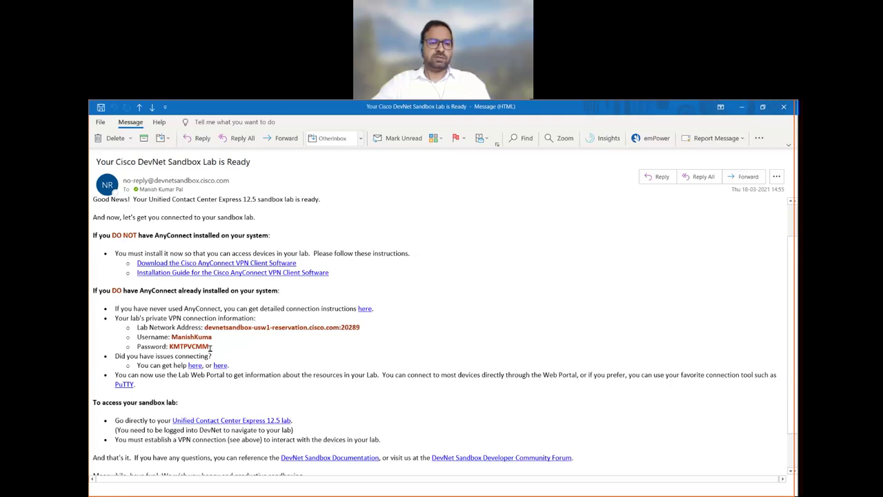
pyautogui.moveTo(211, 349); pyautogui.dragTo(140, 327)
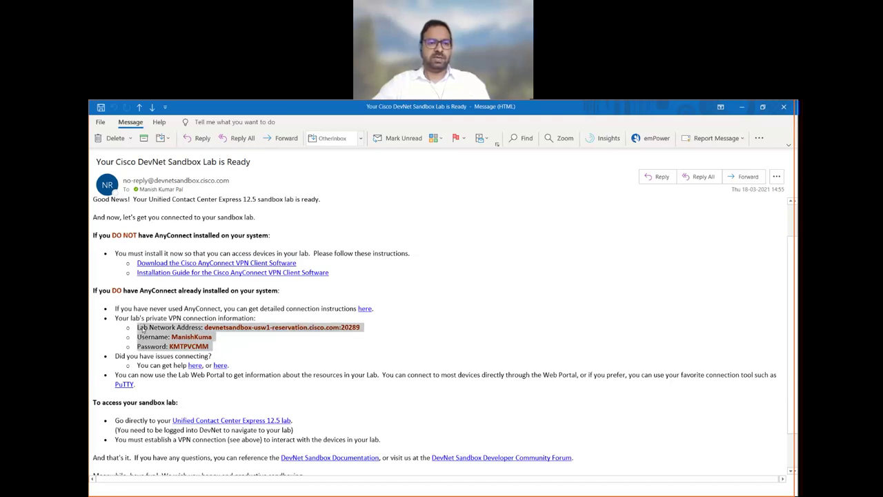
pyautogui.click(209, 333)
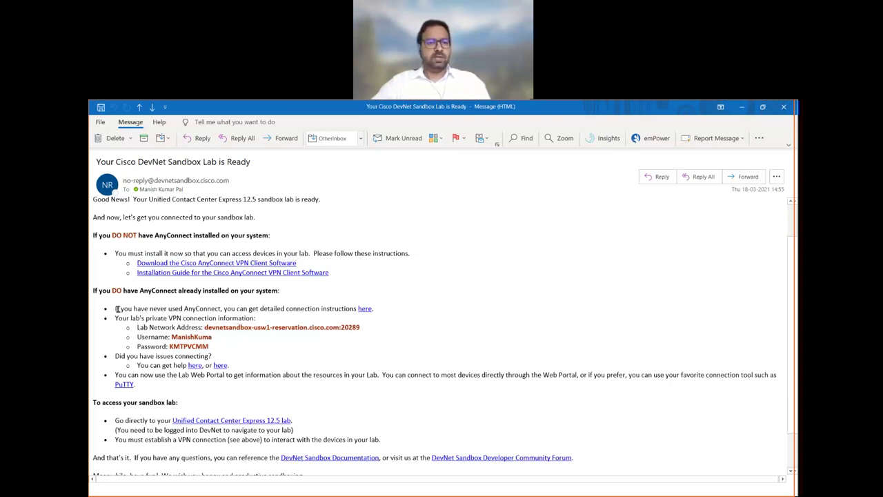
# - Read the AnyConnect first-time note and copy the lab network address
pyautogui.tripleClick(205, 308)
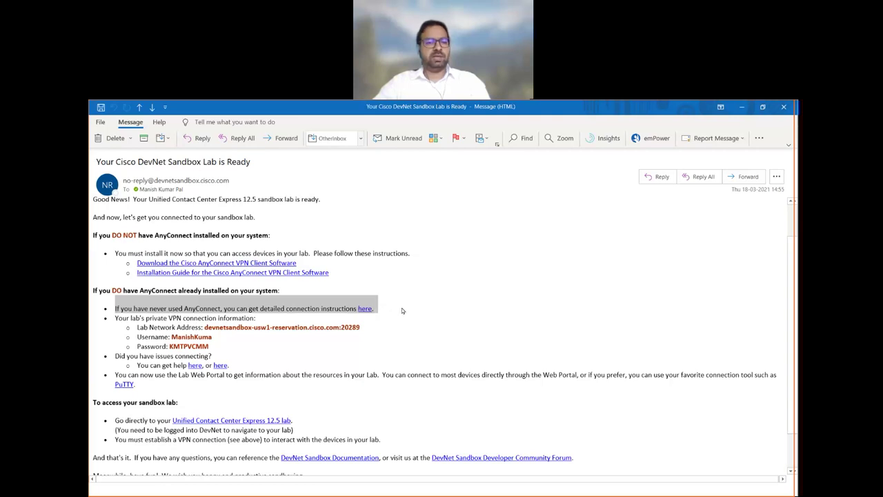
pyautogui.click(216, 312)
pyautogui.doubleClick(195, 308)
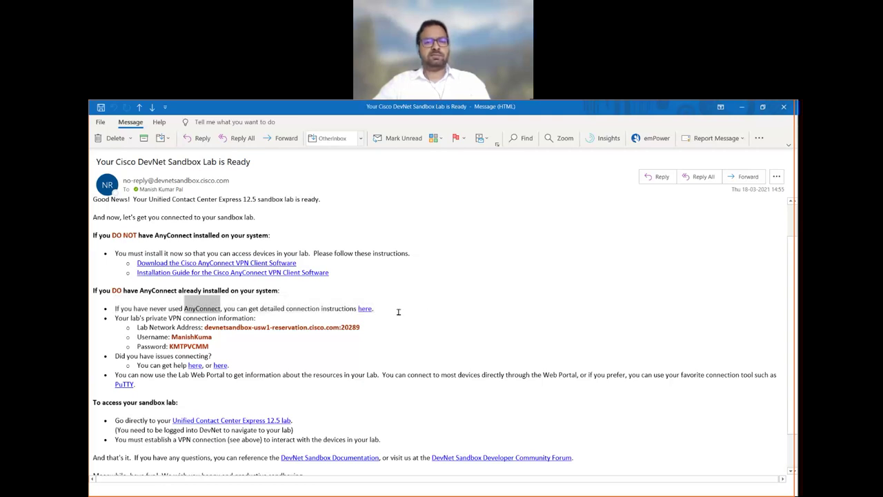
pyautogui.moveTo(375, 310); pyautogui.dragTo(126, 309)
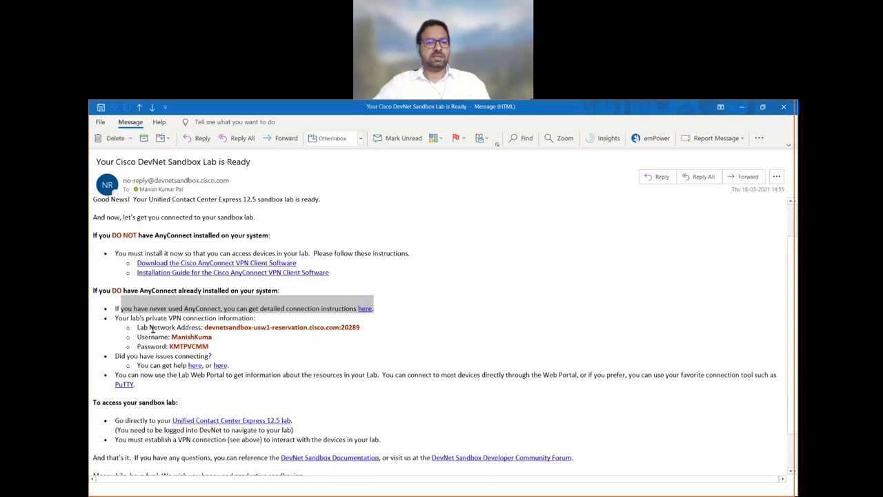
pyautogui.click(152, 329)
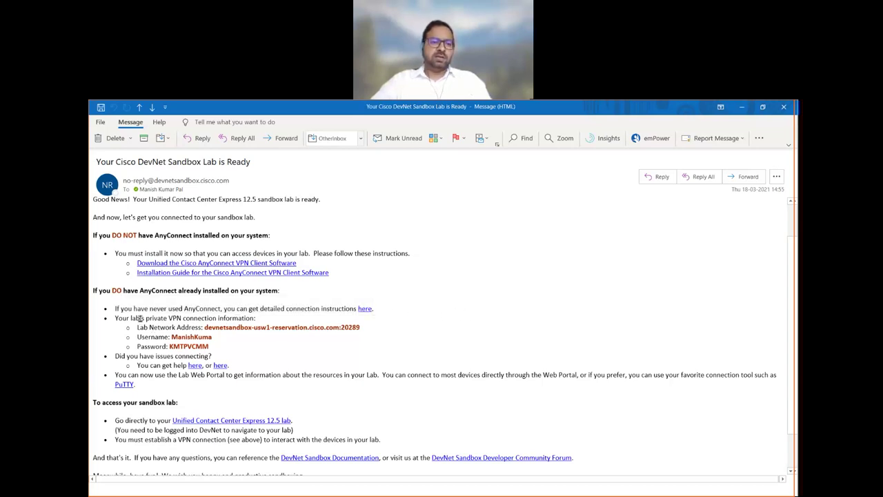
pyautogui.moveTo(138, 329); pyautogui.dragTo(366, 324)
pyautogui.click(224, 349)
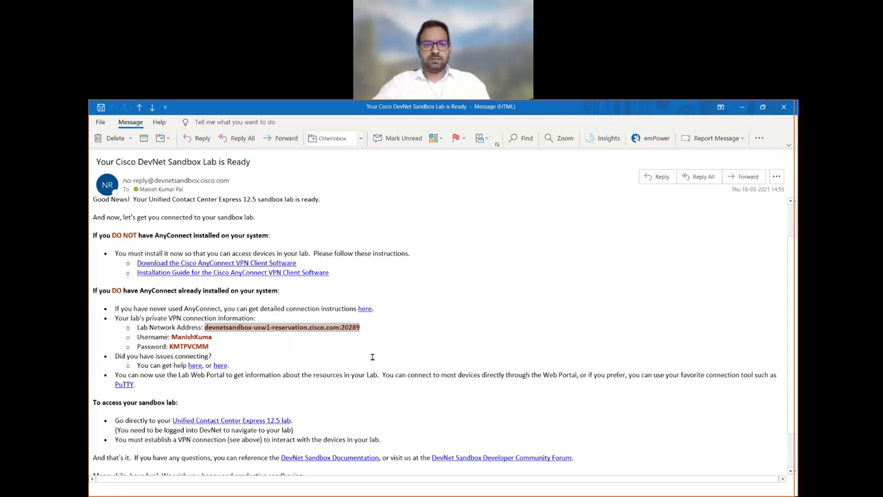
pyautogui.hotkey('ctrl', 'c')
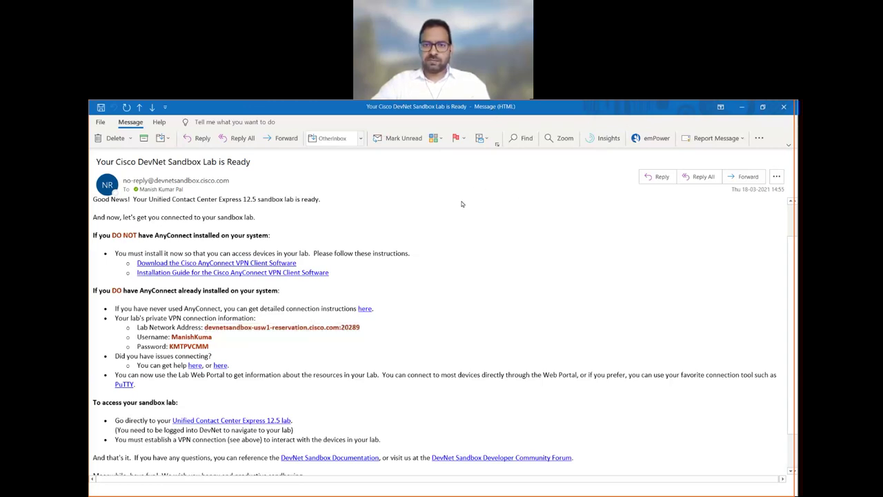
pyautogui.hotkey('alt', 'Tab')
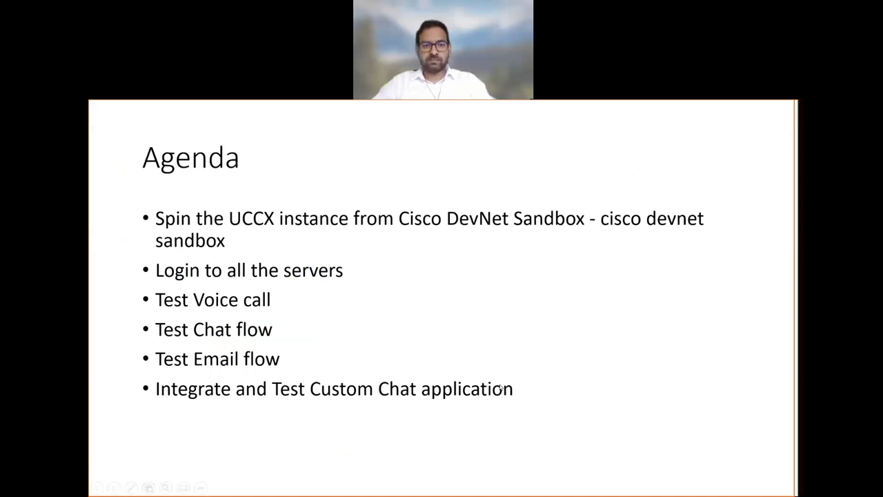
# - Paste devnetsandbox-usw1-reservation.cisco.com:20289 into AnyConnect and connect to it
pyautogui.press('Right')
pyautogui.press('super+d')
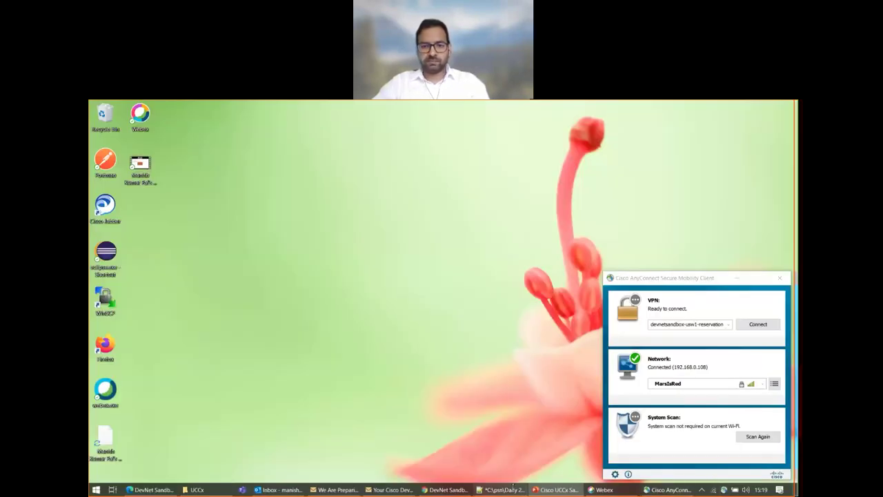
pyautogui.click(443, 490)
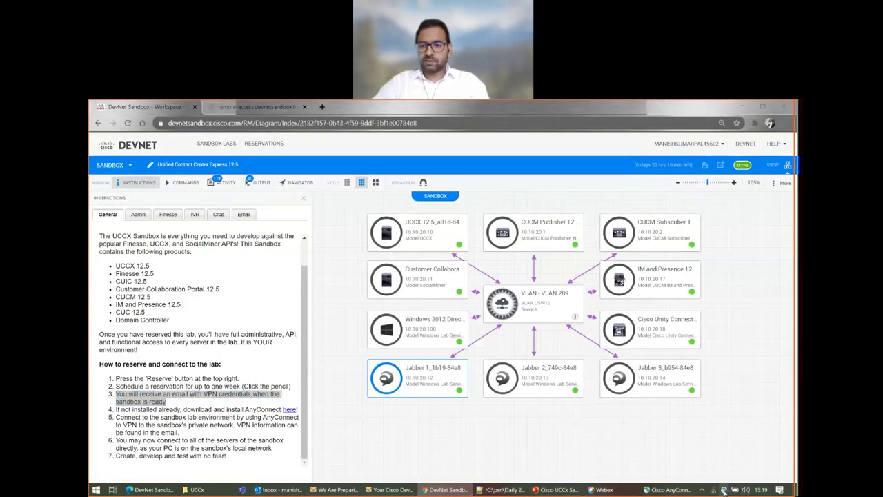
pyautogui.click(723, 491)
pyautogui.click(670, 322)
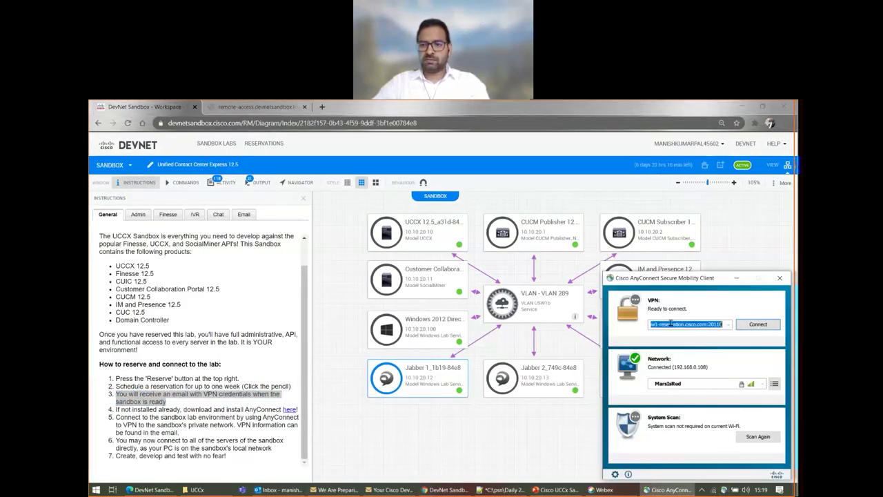
pyautogui.hotkey('ctrl', 'v')
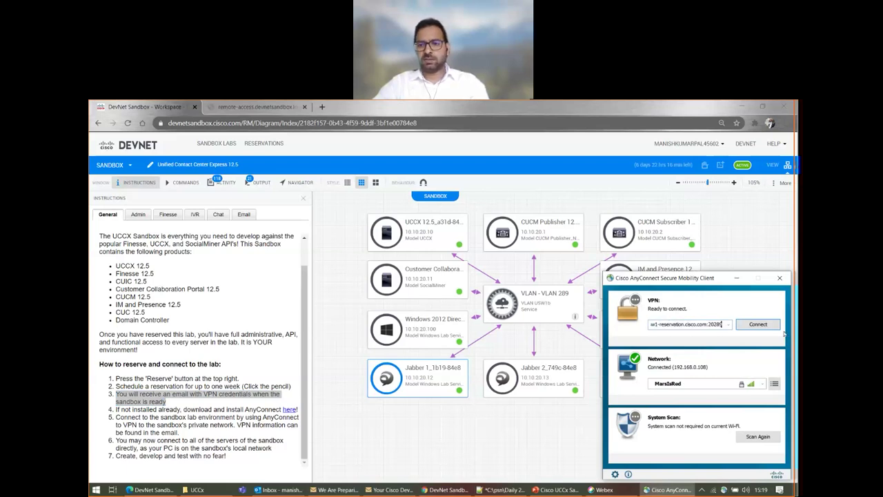
pyautogui.click(757, 323)
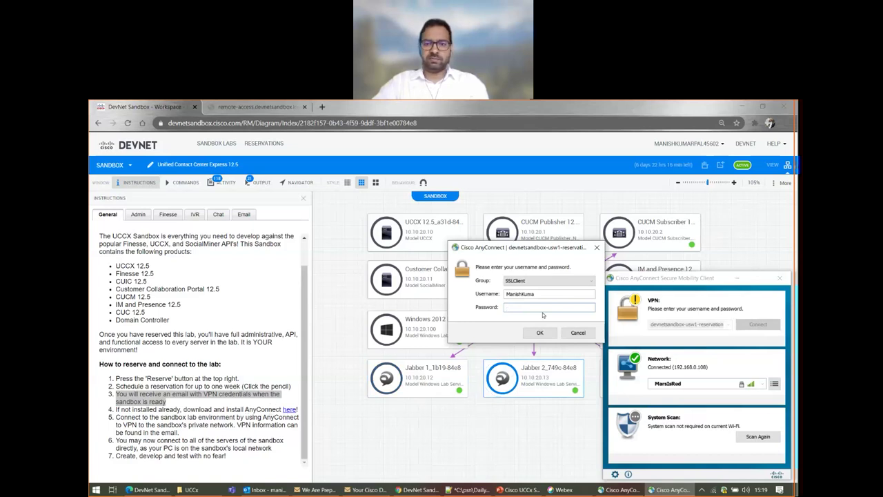
# - Check the prefilled lab username and put focus in the Password field
pyautogui.moveTo(531, 294); pyautogui.dragTo(482, 297)
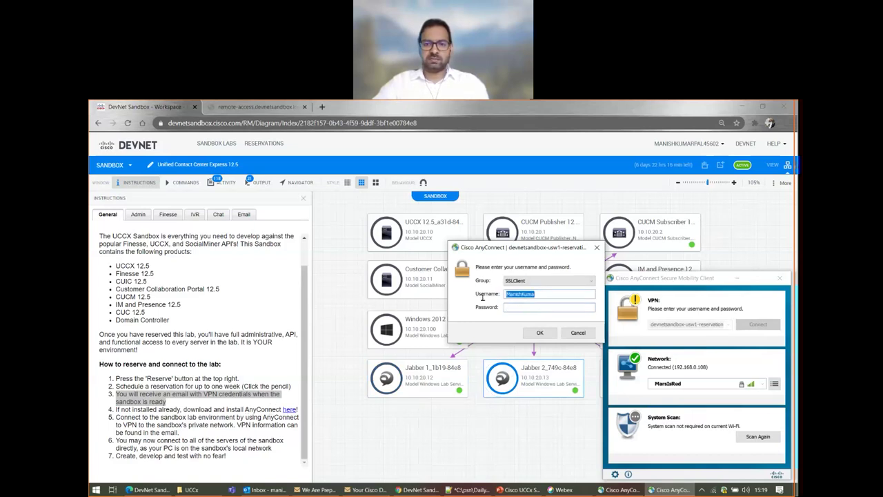
pyautogui.click(545, 292)
pyautogui.click(507, 307)
pyautogui.hotkey('alt', 'Tab')
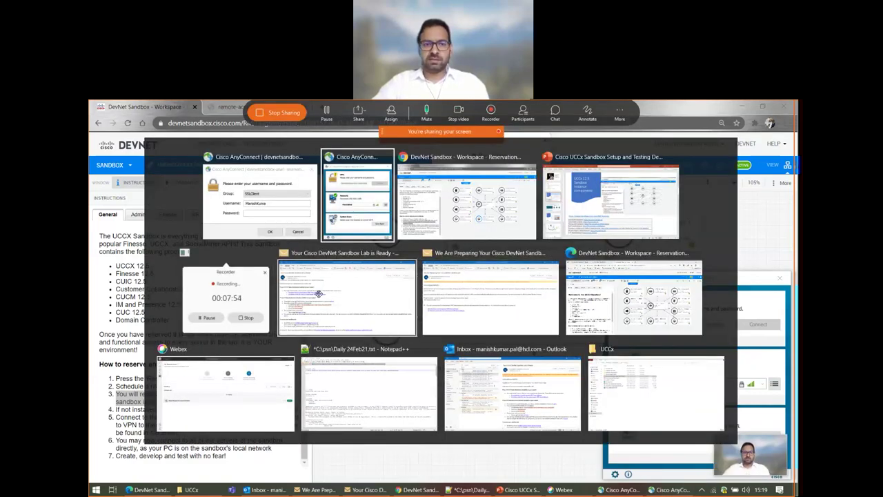
# - Copy the lab password from the Lab Ready email and submit it to the AnyConnect login
pyautogui.click(404, 296)
pyautogui.doubleClick(197, 346)
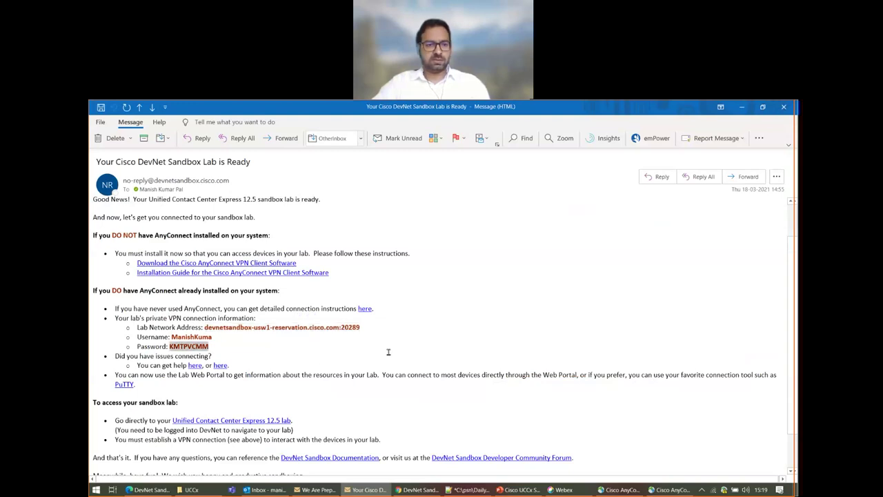
pyautogui.hotkey('alt', 'Tab')
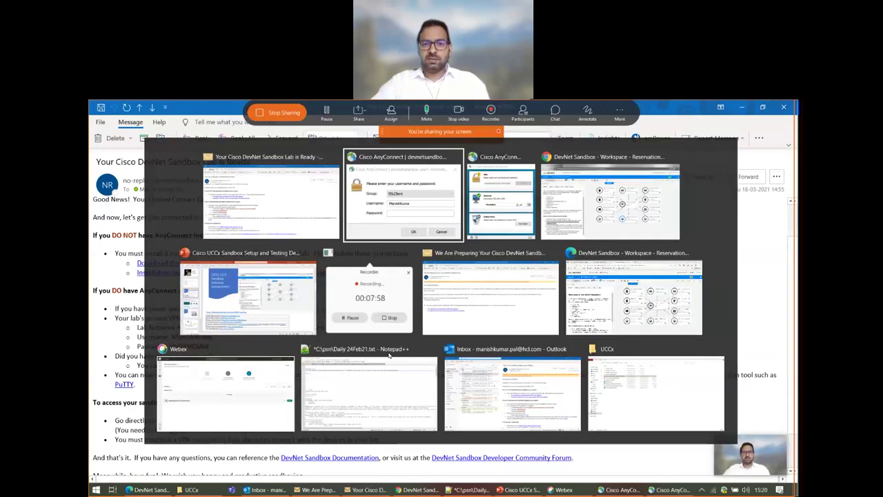
pyautogui.hotkey('ctrl', 'v')
pyautogui.click(540, 332)
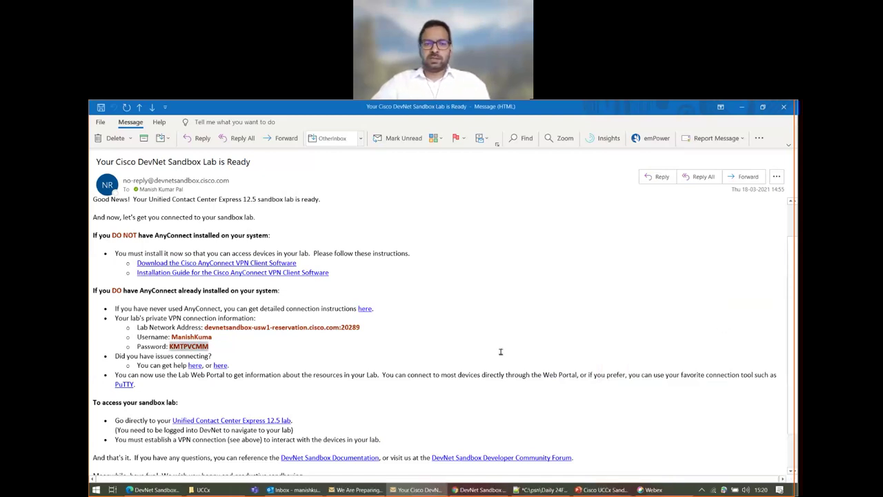
pyautogui.click(673, 434)
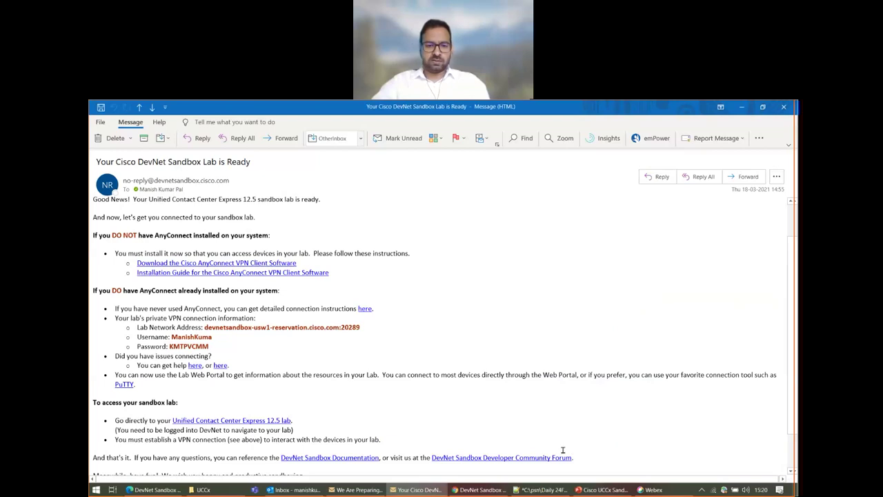
# - Bring the DevNet Sandbox browser forward and close the unreachable remote-access tab
pyautogui.click(480, 490)
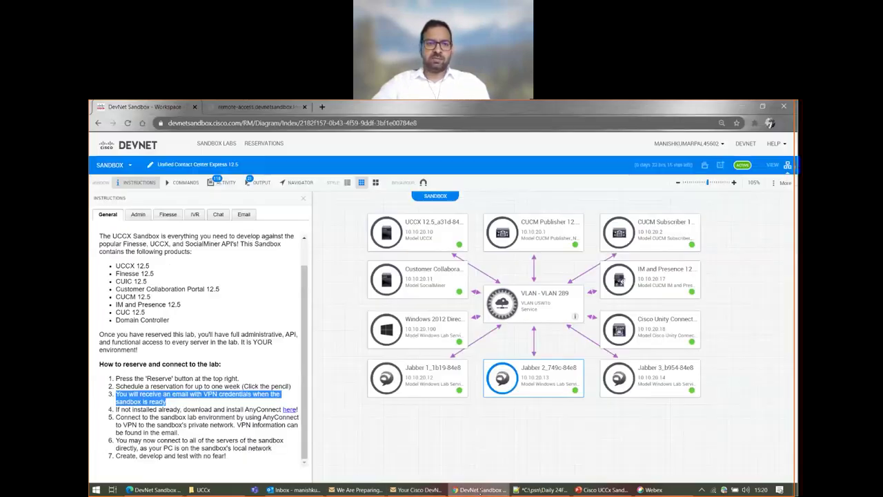
pyautogui.click(236, 357)
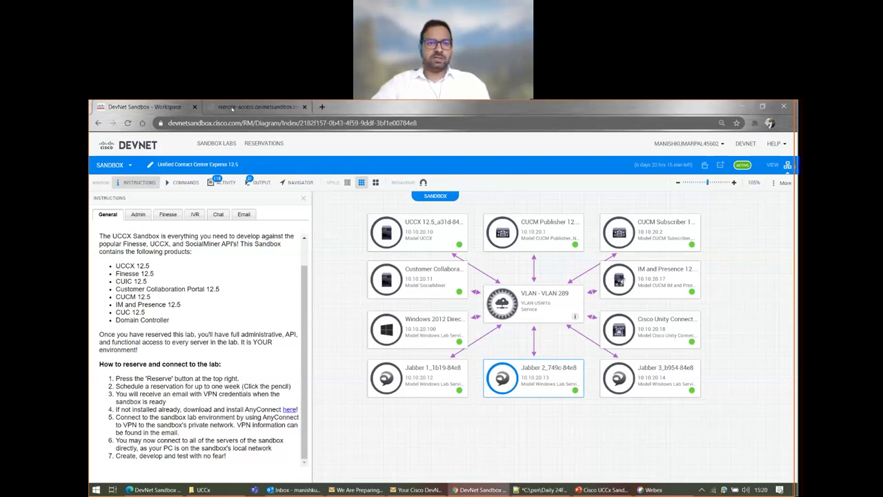
pyautogui.click(232, 107)
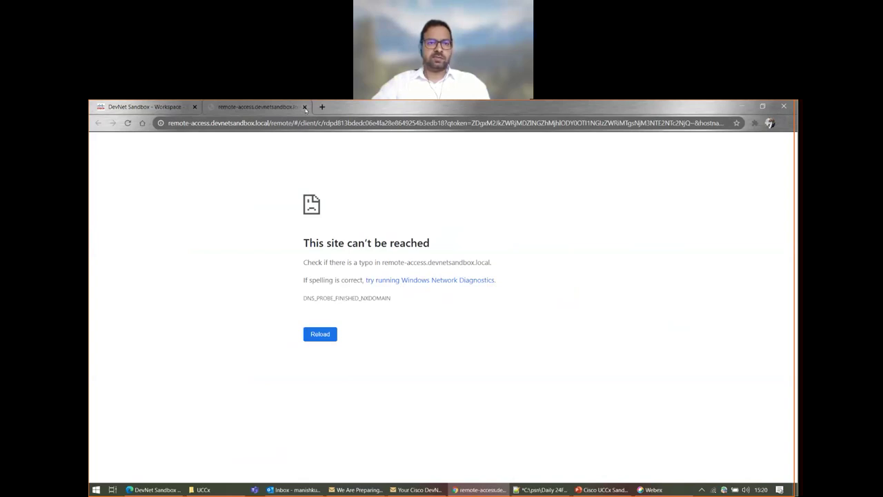
pyautogui.click(305, 107)
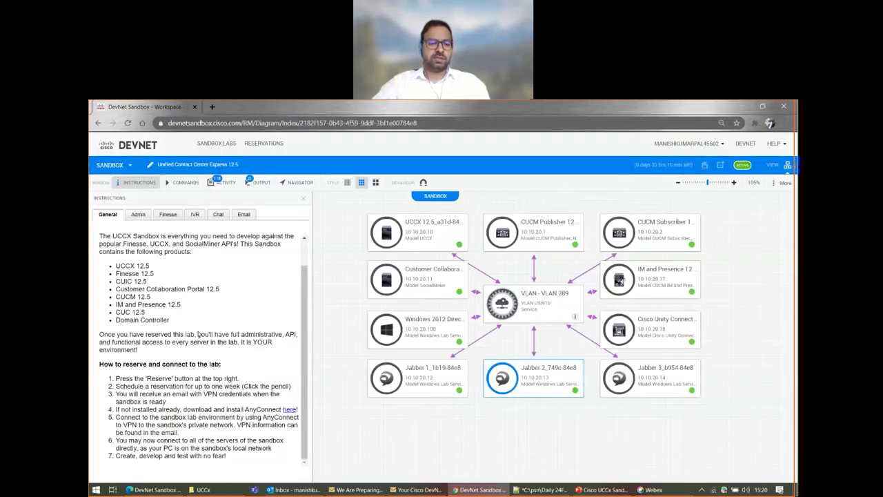
# - Show the Admin instructions, then start an RDP session to Jabber 1 via More Options
pyautogui.click(142, 216)
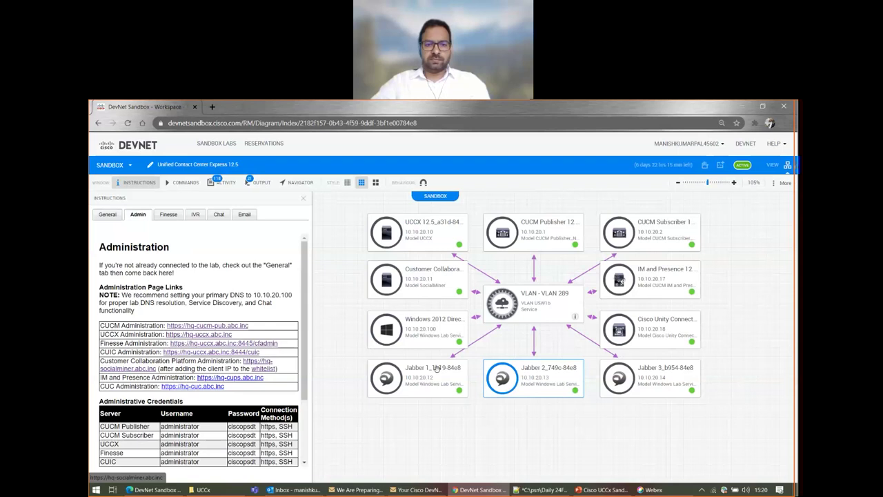
pyautogui.click(387, 352)
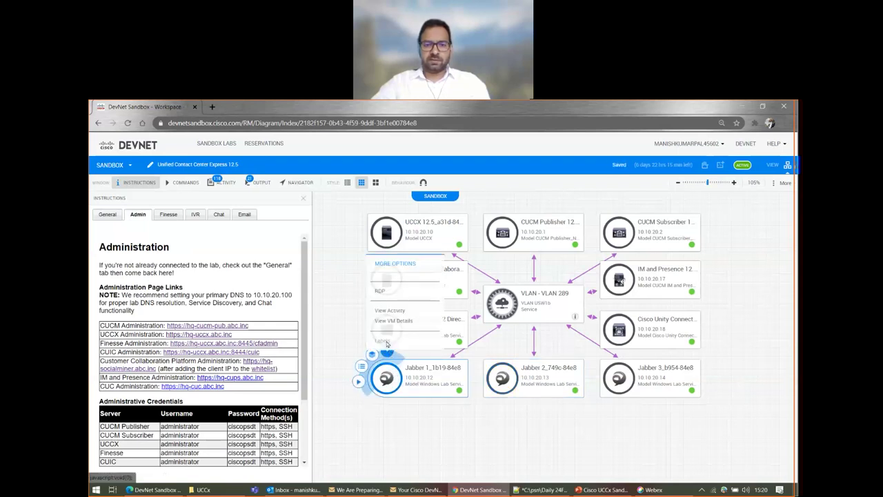
pyautogui.click(381, 293)
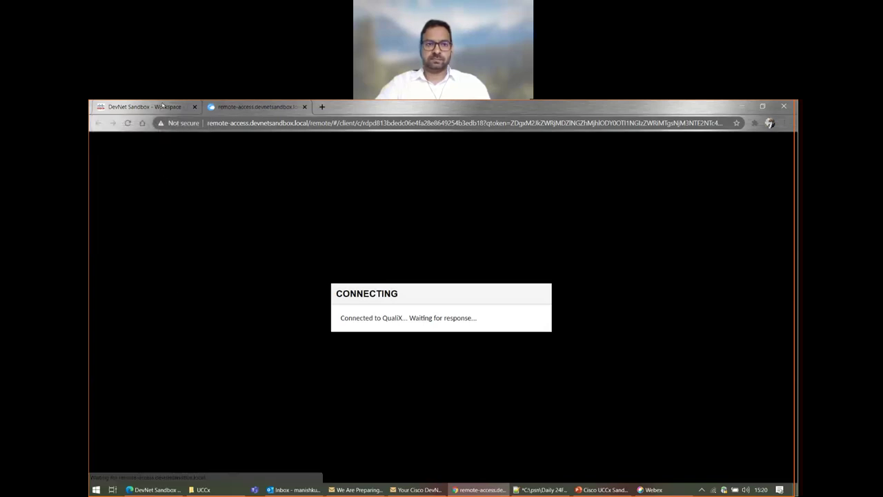
# - Switch between the desktop, presentation and DevNet Sandbox browser windows
pyautogui.hotkey('ctrl', 'shift', 'Tab')
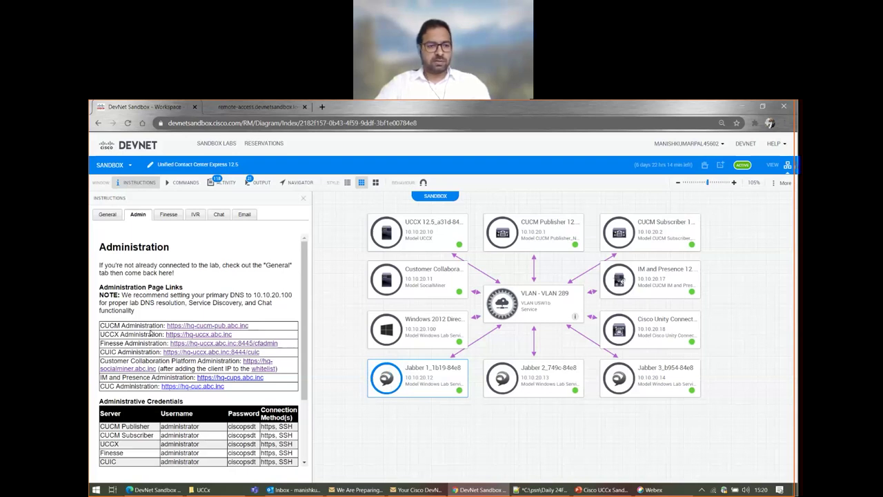
pyautogui.press('super')
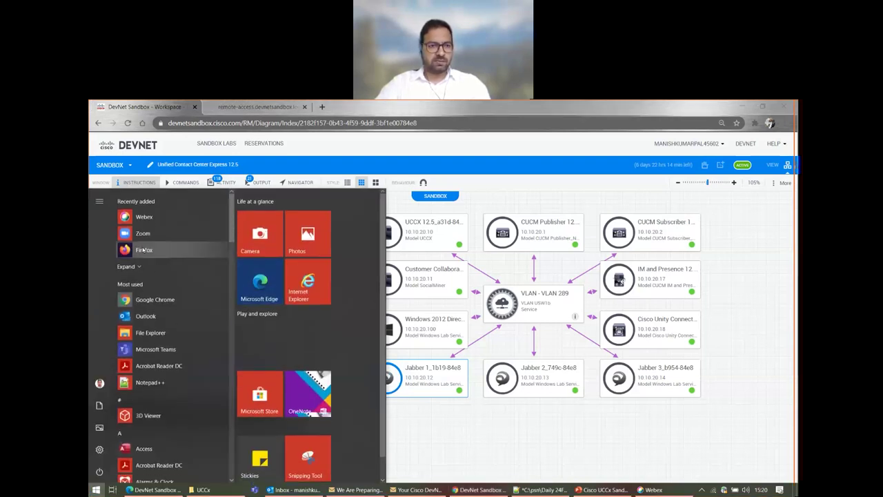
pyautogui.press('Escape')
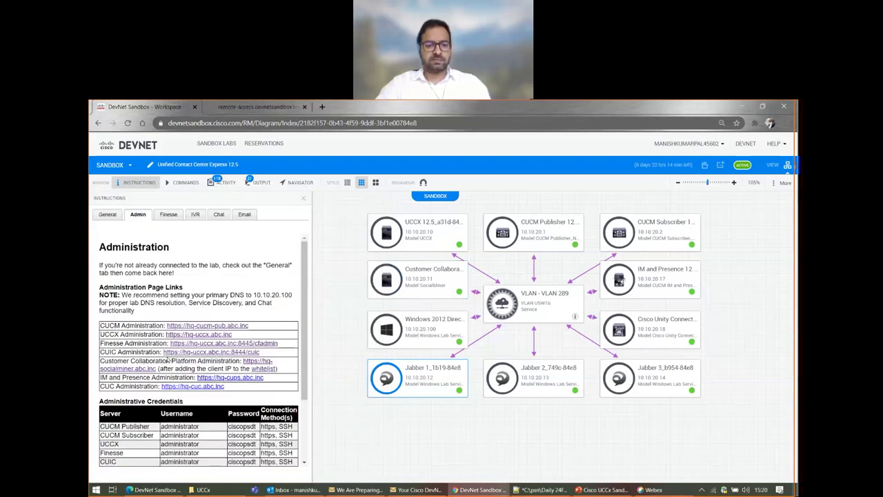
pyautogui.press('super+d')
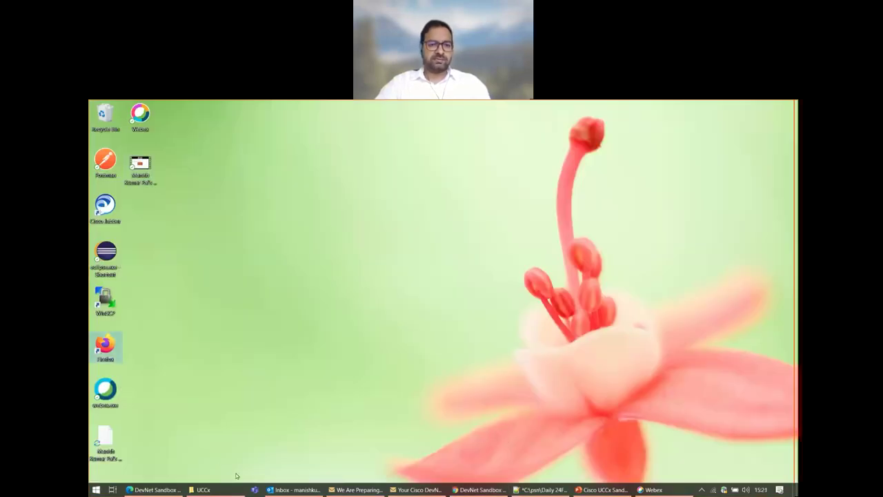
pyautogui.click(617, 489)
pyautogui.click(480, 490)
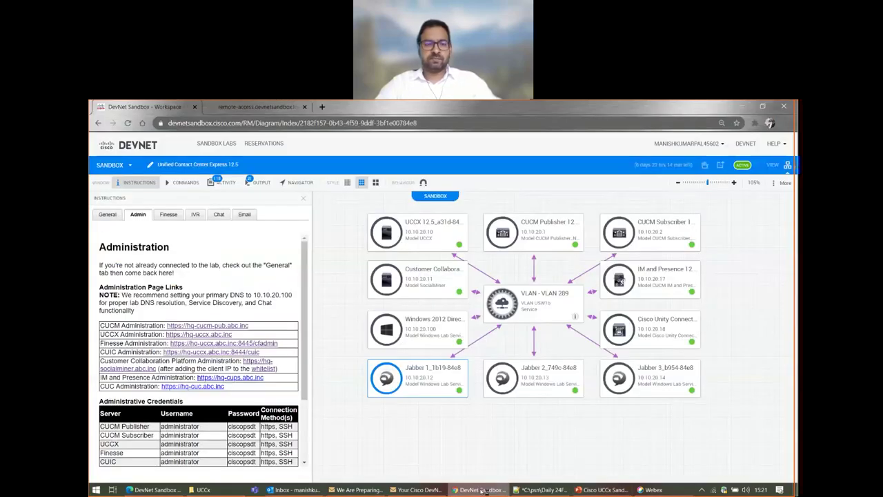
# - Allow network discovery in the Jabber 1 remote session and return to the Workspace tab
pyautogui.click(247, 108)
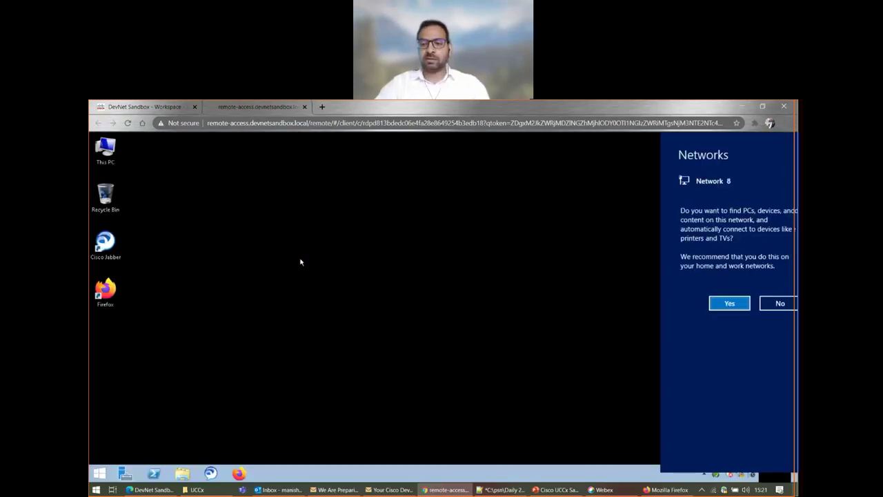
pyautogui.click(714, 305)
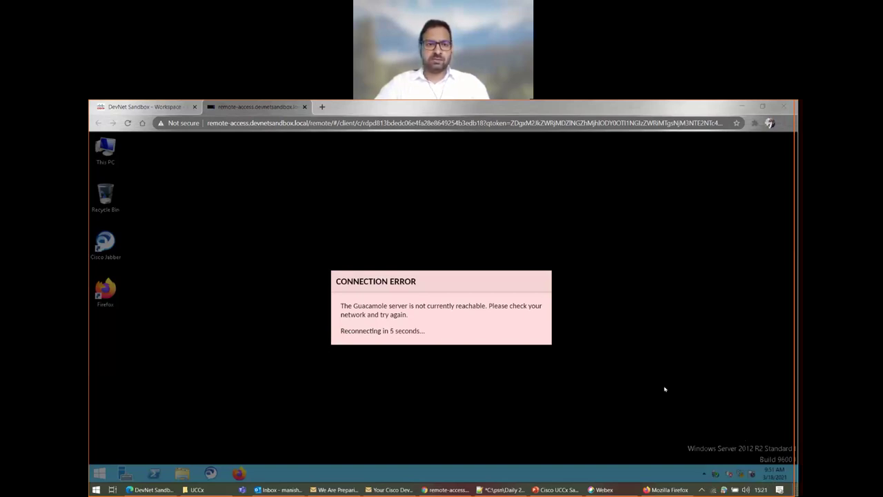
pyautogui.click(164, 108)
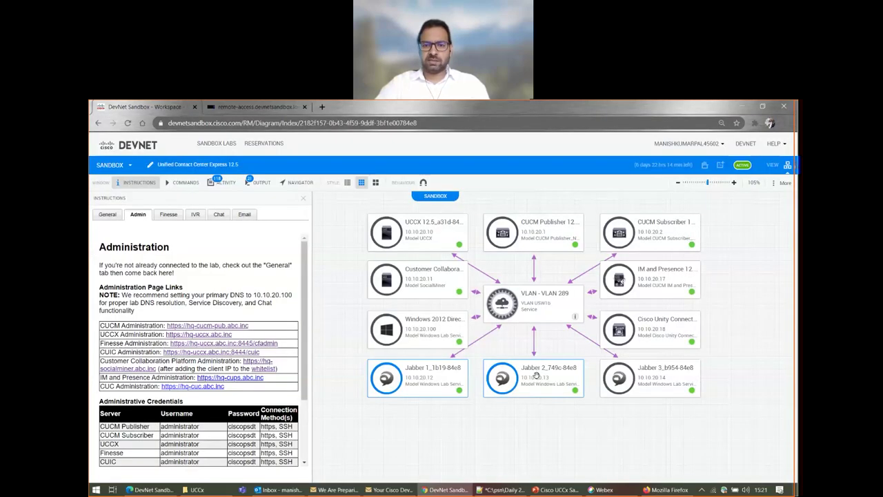
pyautogui.moveTo(505, 352)
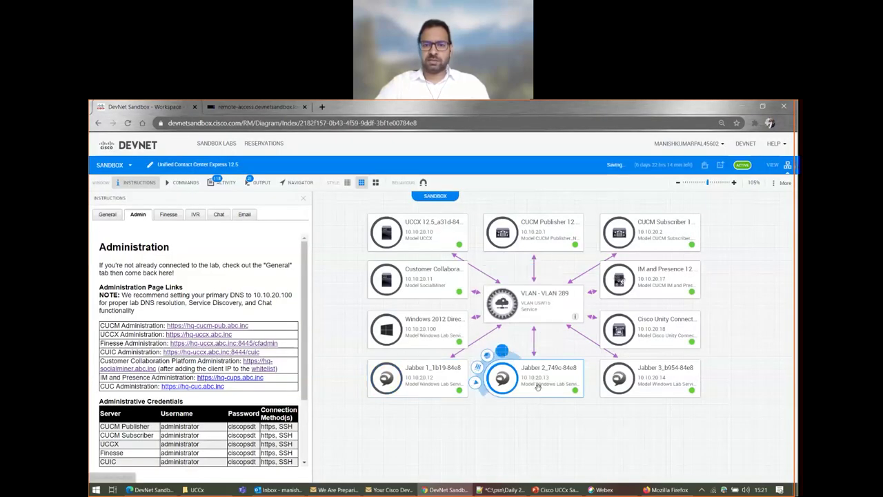
# - Start an RDP session to Jabber 2 and launch Firefox on the remote Windows desktop
pyautogui.click(507, 352)
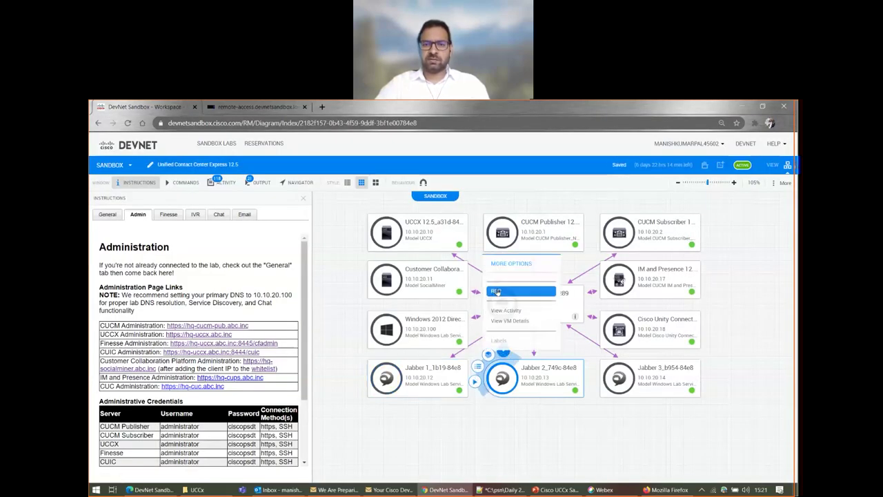
pyautogui.click(514, 310)
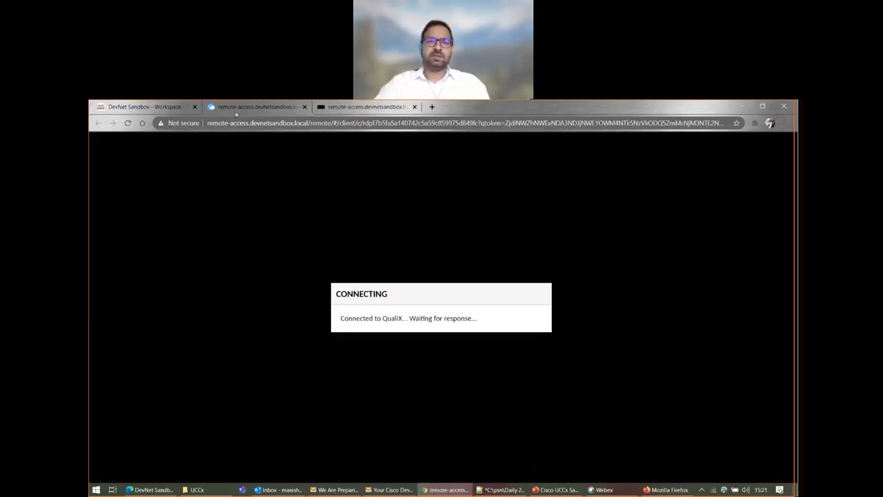
pyautogui.moveTo(236, 114); pyautogui.dragTo(352, 108)
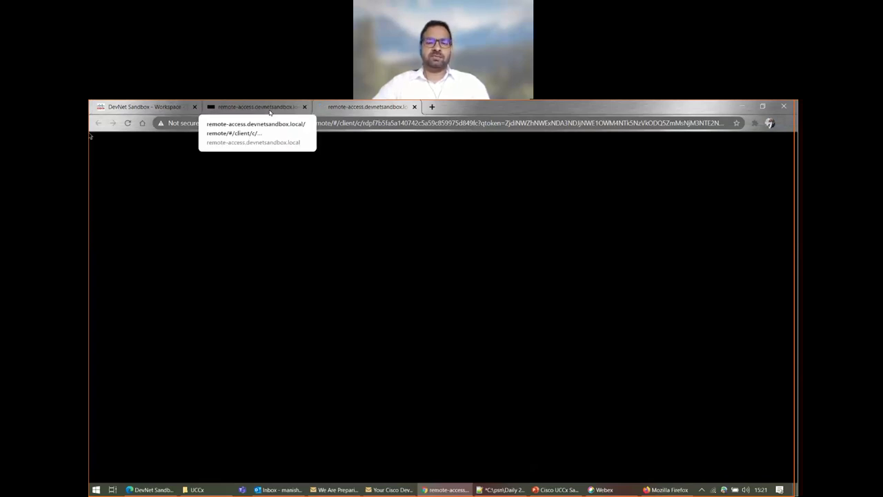
pyautogui.click(269, 111)
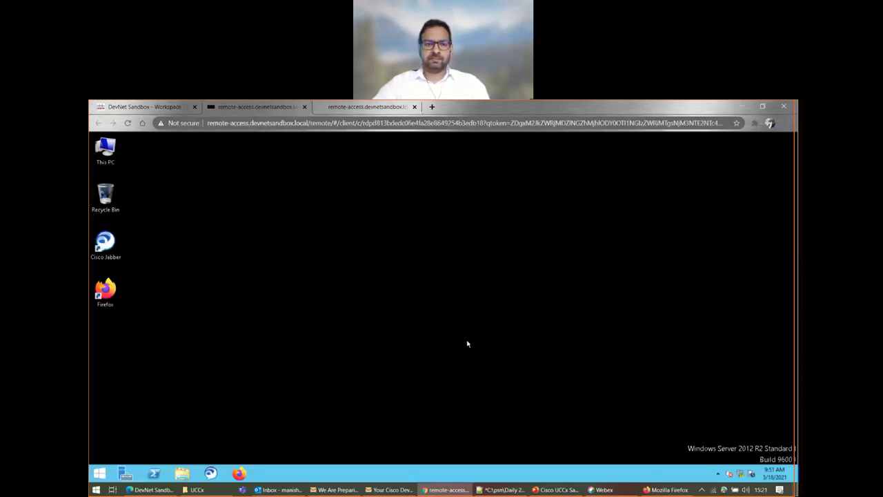
pyautogui.click(105, 291)
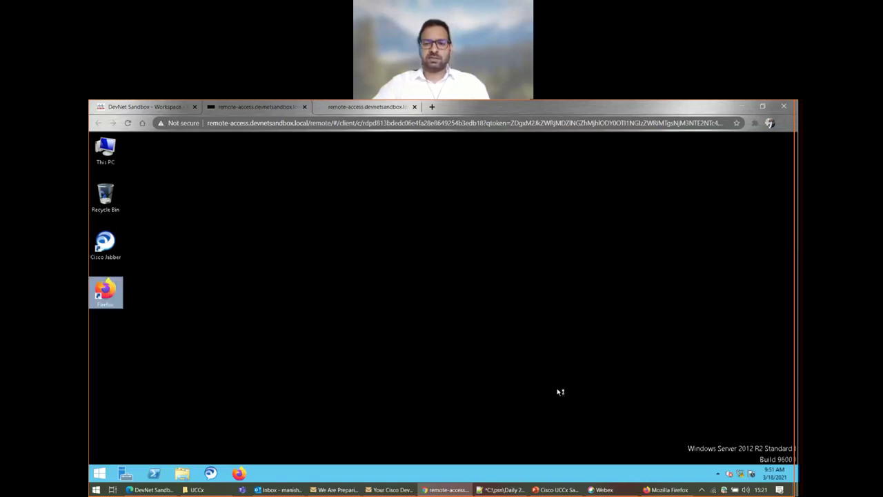
pyautogui.click(680, 491)
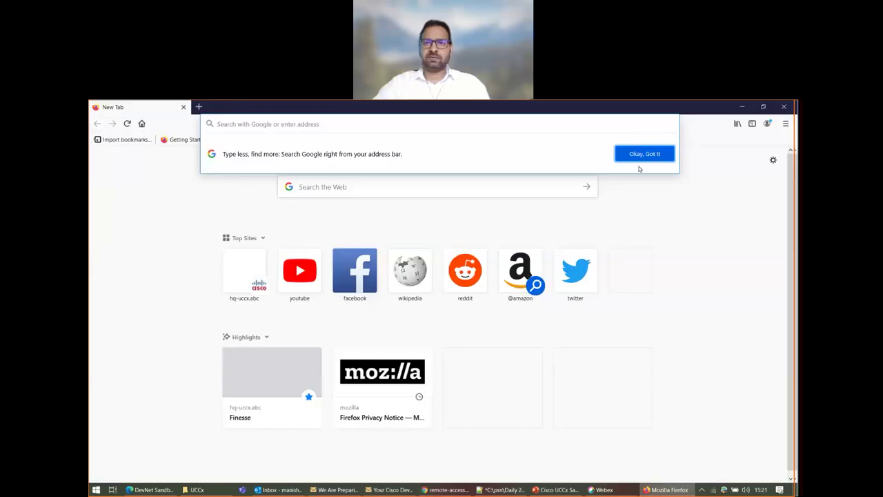
# - Open the Finesse agent sign-in page from its bookmark, then bring the remote desktop window forward
pyautogui.click(137, 173)
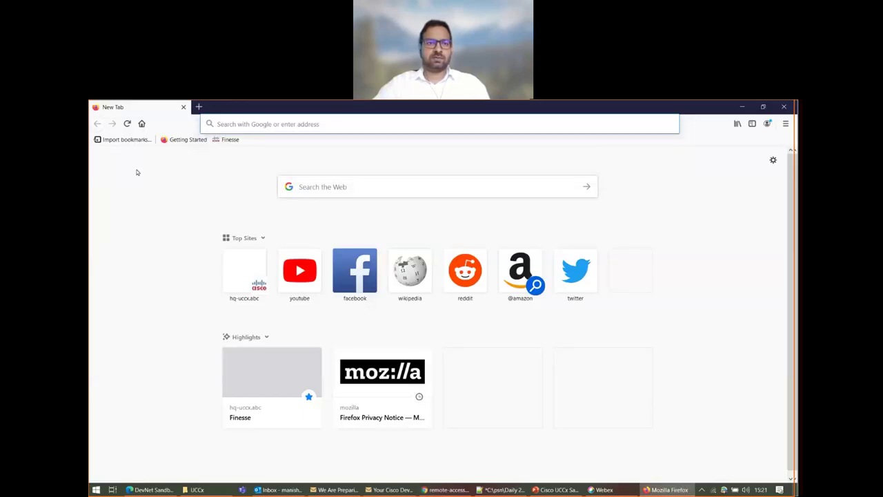
pyautogui.click(229, 140)
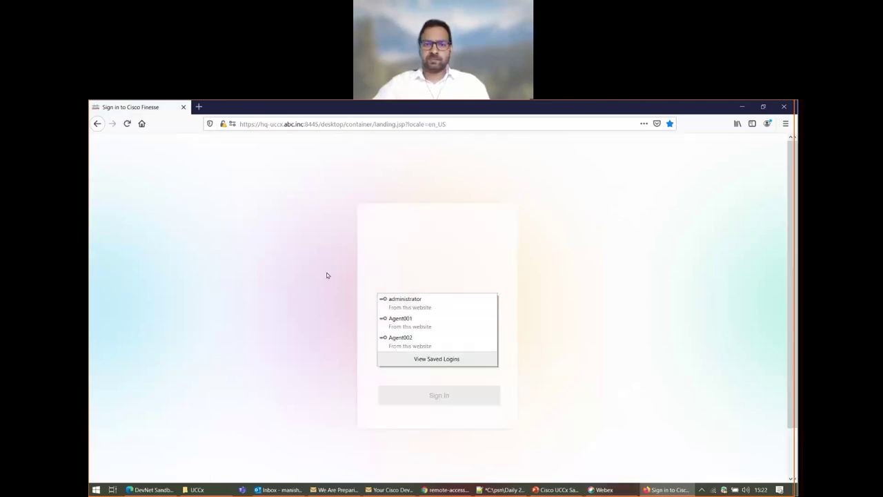
pyautogui.click(416, 287)
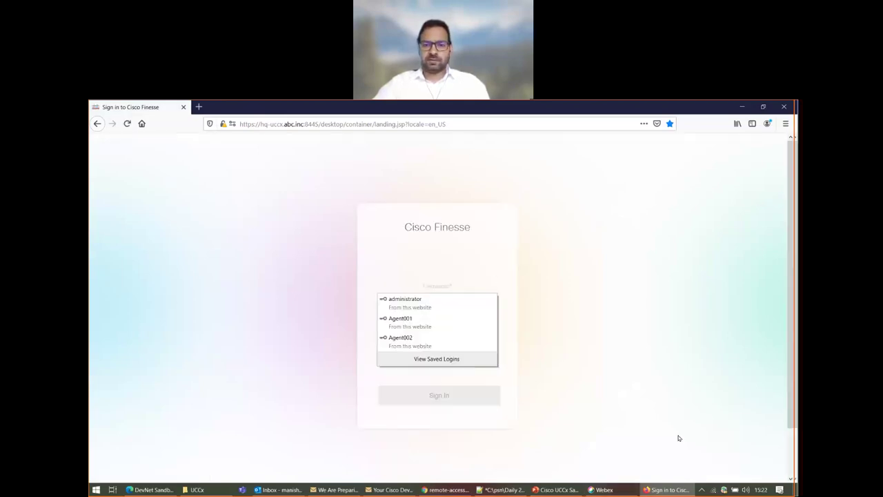
pyautogui.click(447, 489)
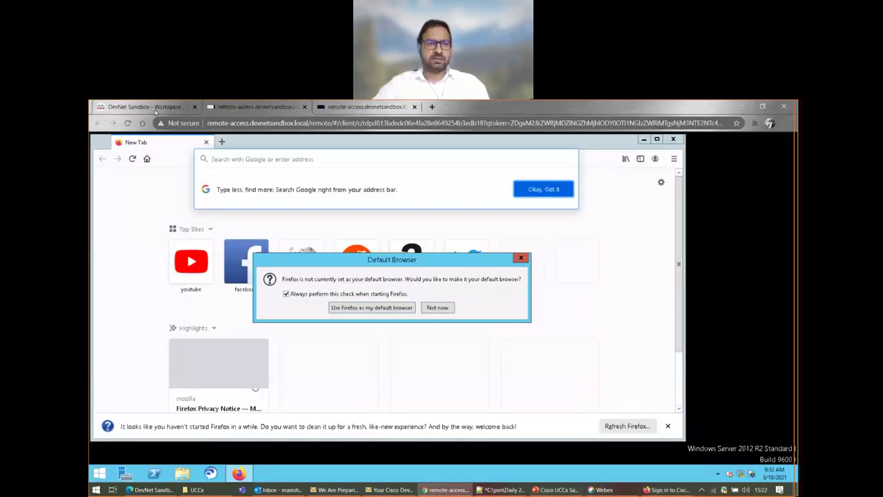
pyautogui.click(153, 107)
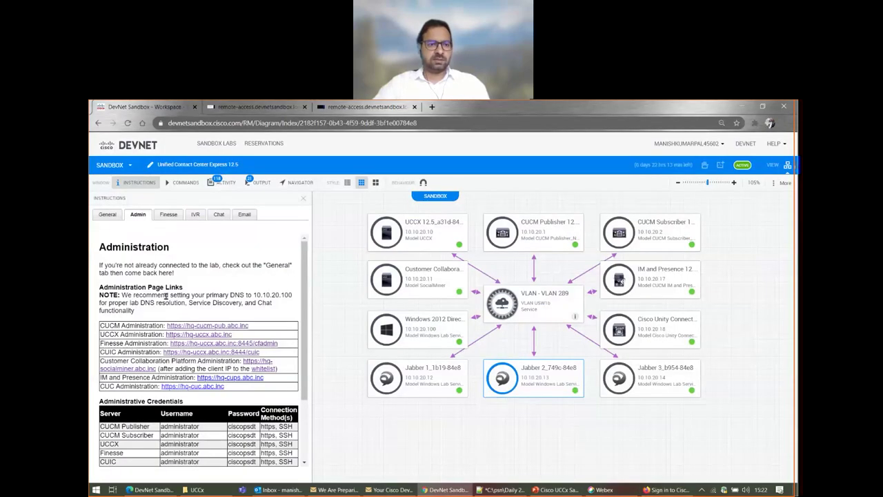
pyautogui.click(165, 215)
pyautogui.scroll(-1, 124, 316)
pyautogui.moveTo(118, 322); pyautogui.dragTo(166, 324)
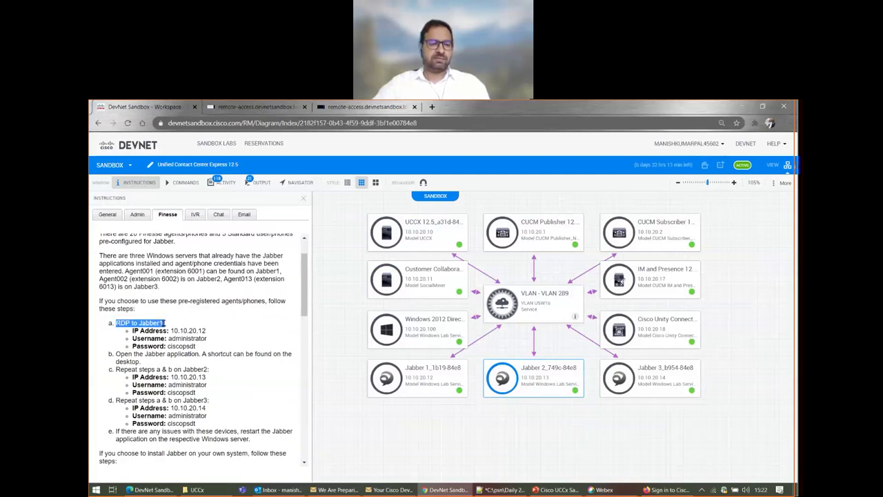
pyautogui.moveTo(116, 369); pyautogui.dragTo(157, 370)
pyautogui.click(215, 374)
pyautogui.moveTo(207, 331); pyautogui.dragTo(166, 328)
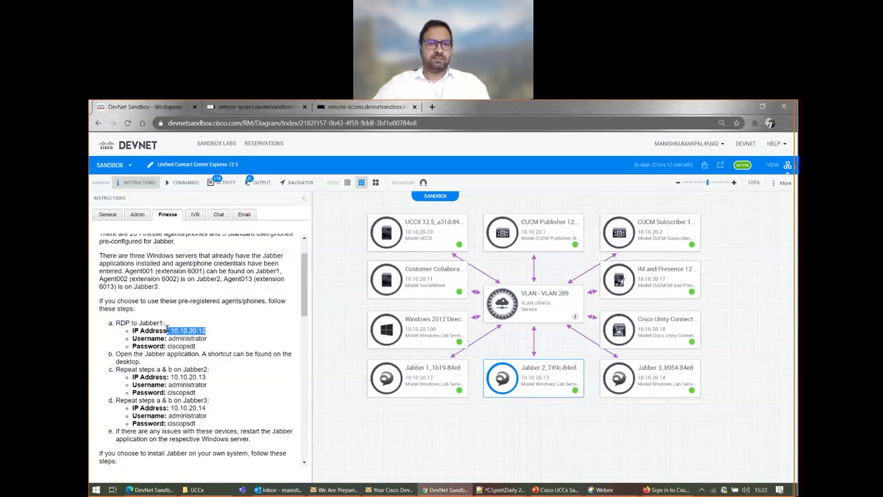
pyautogui.click(167, 328)
pyautogui.click(235, 106)
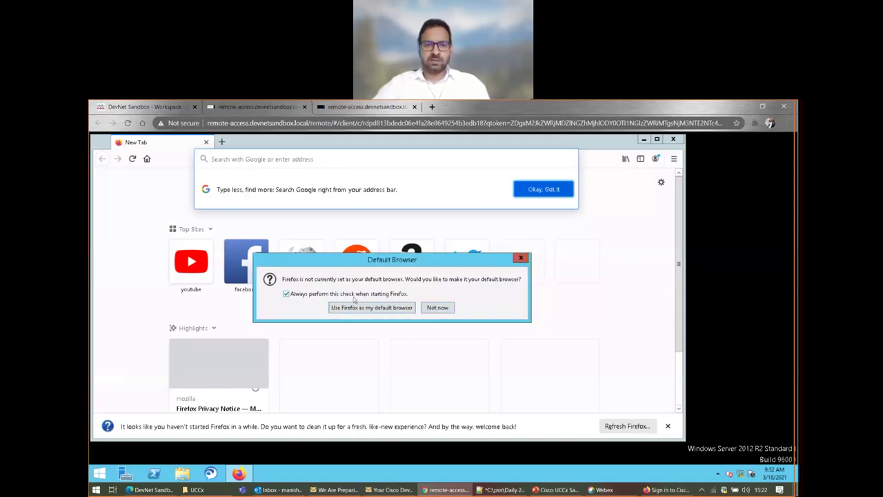
# - Decline making Firefox the default browser, disable the startup check, and minimize Firefox
pyautogui.click(303, 295)
pyautogui.click(435, 308)
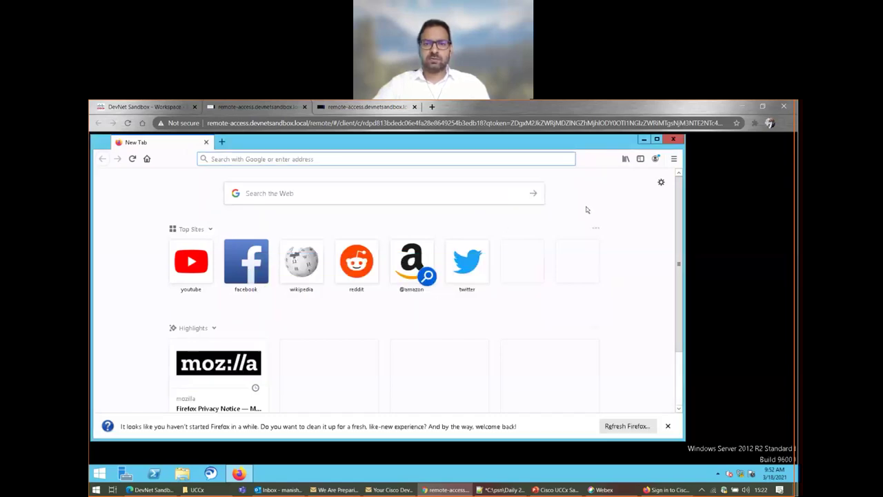
pyautogui.click(657, 138)
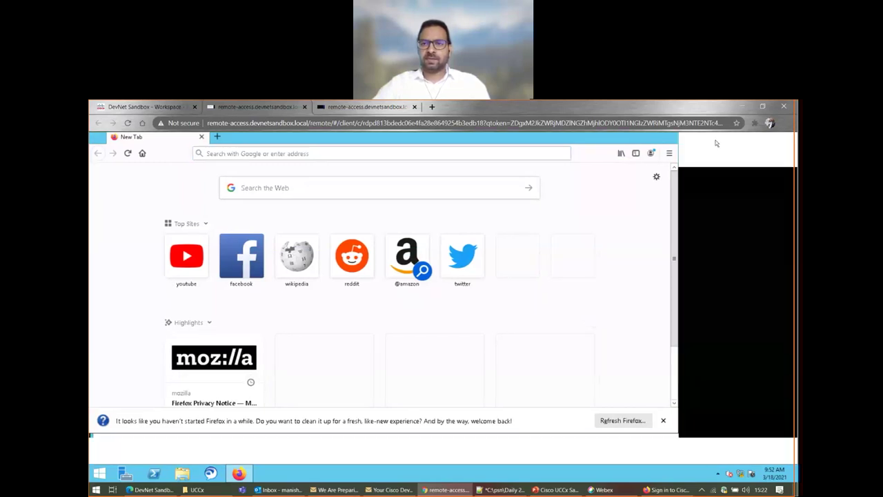
pyautogui.click(753, 139)
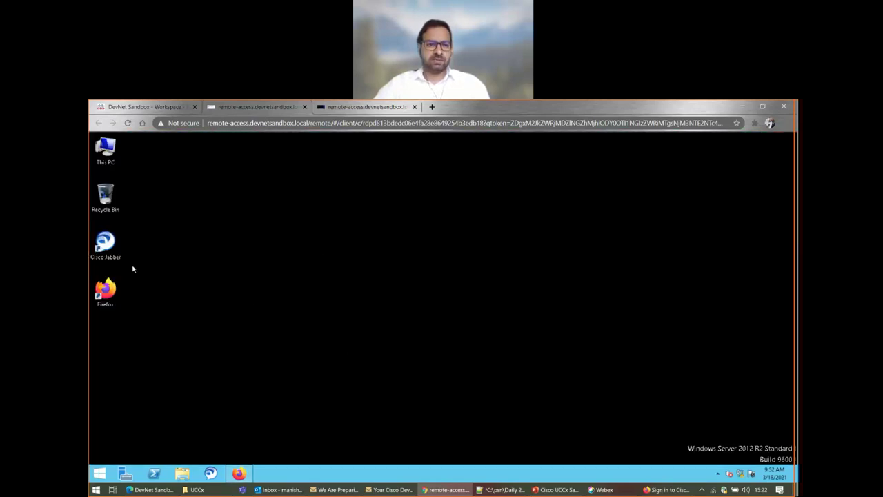
# - Launch Cisco Jabber on the remote desktop and accept network discovery on the other server
pyautogui.click(238, 473)
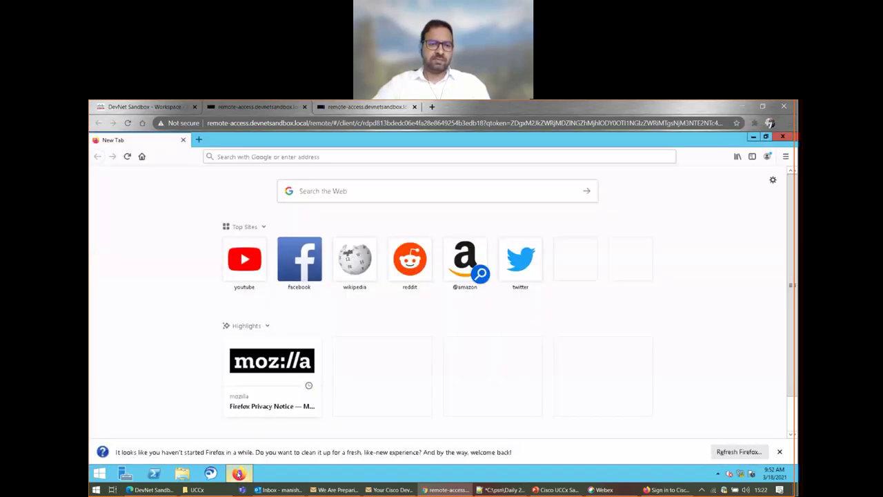
pyautogui.click(238, 474)
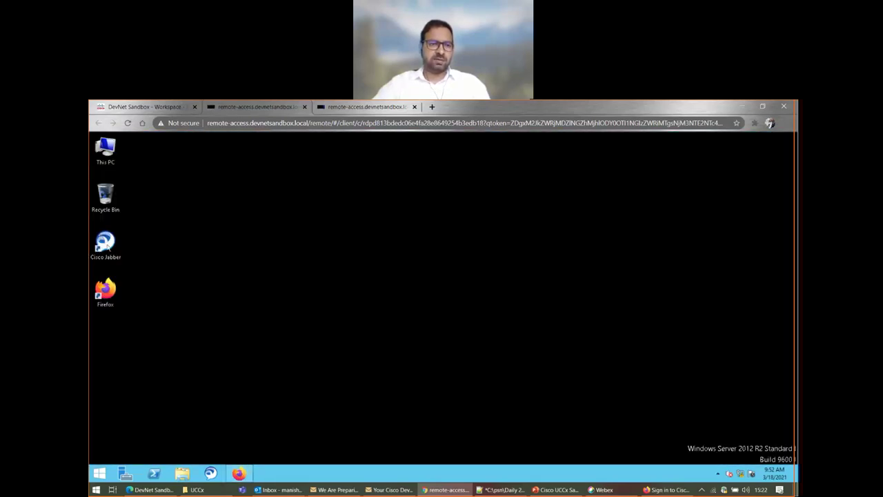
pyautogui.doubleClick(107, 246)
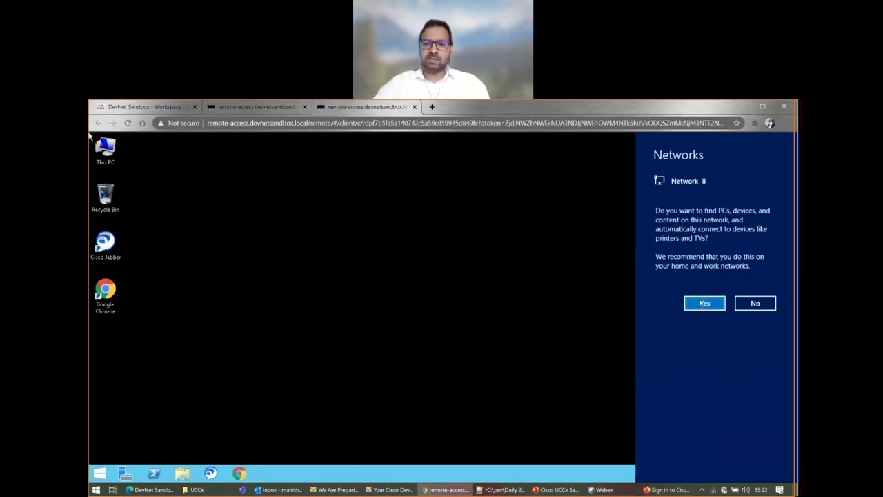
pyautogui.click(703, 303)
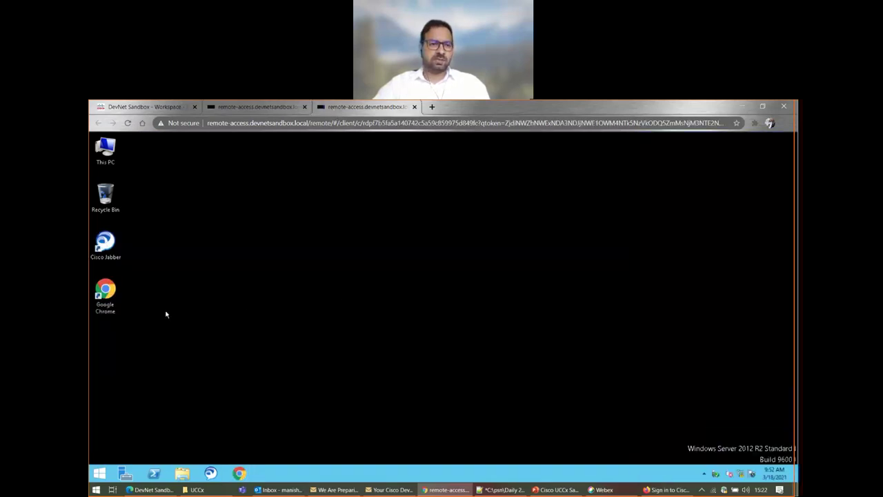
# - Launch Cisco Jabber on this server, accept its certificate warnings, and dismiss the location notice
pyautogui.doubleClick(107, 245)
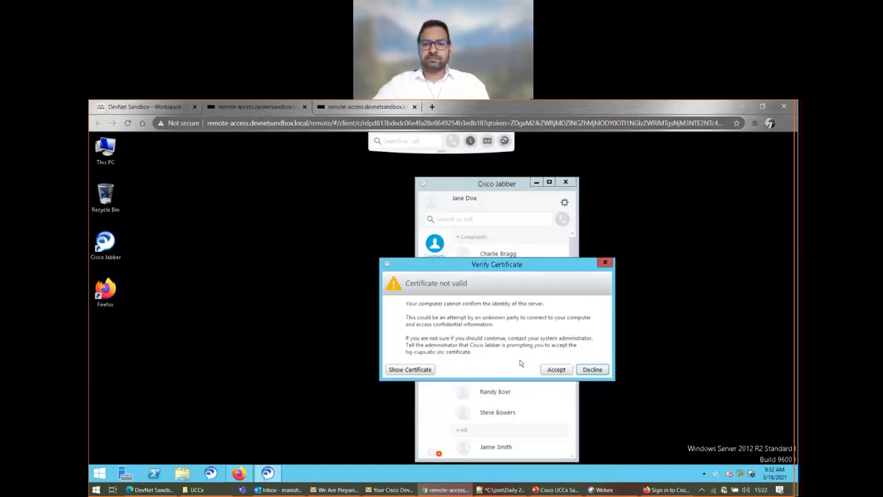
pyautogui.click(553, 370)
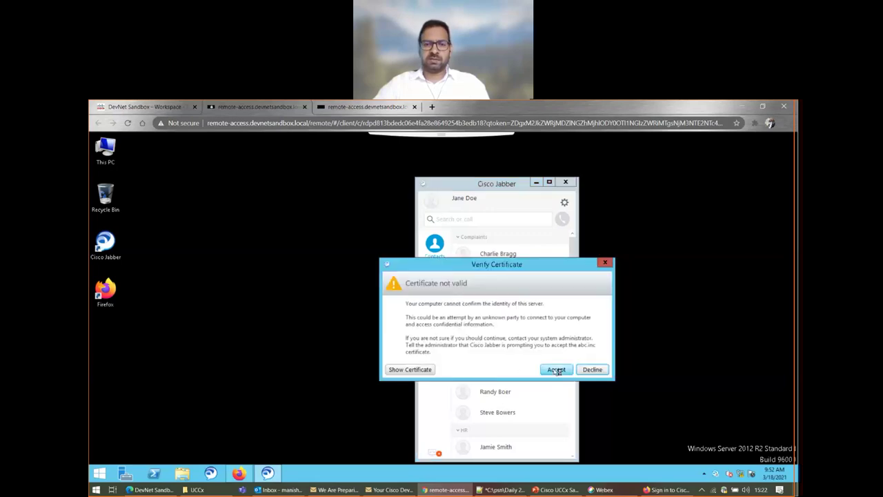
pyautogui.click(557, 370)
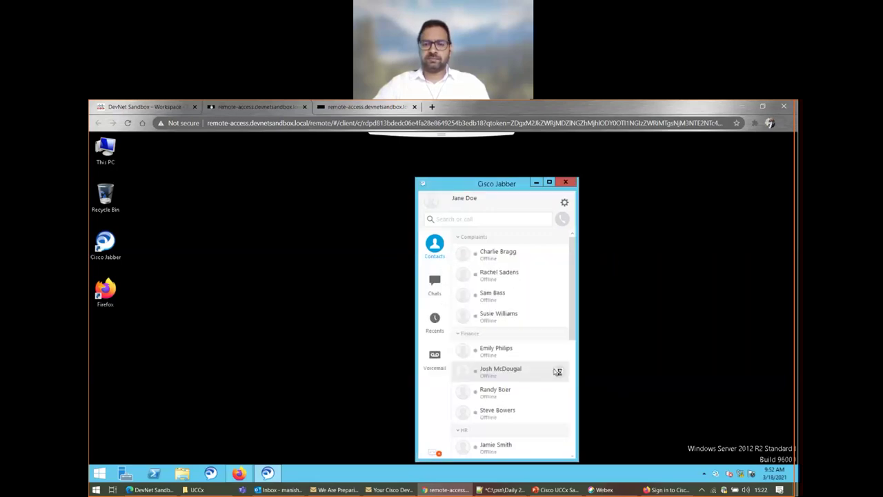
pyautogui.moveTo(557, 370)
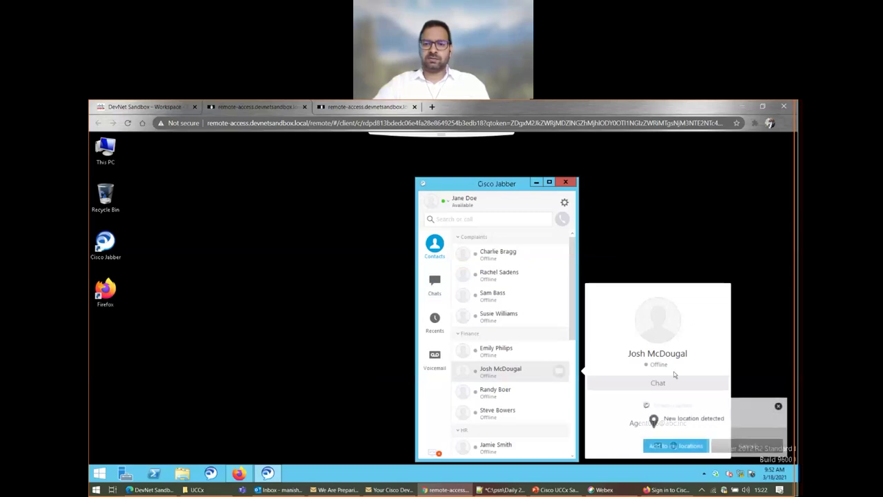
pyautogui.click(777, 407)
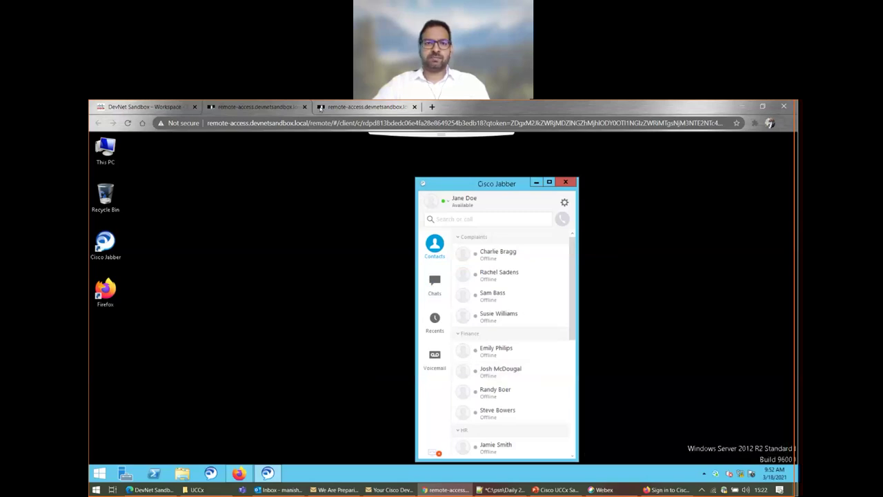
# - Accept the three untrusted certificate warnings in the other session's Jabber
pyautogui.click(349, 109)
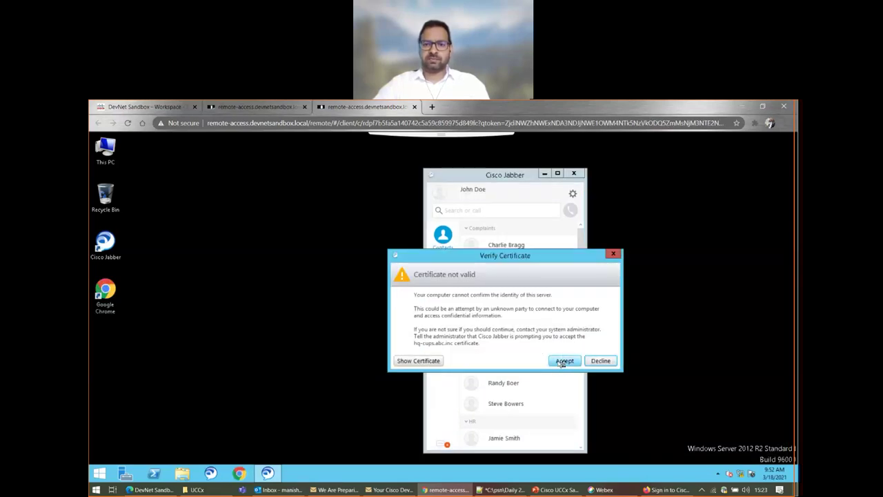
pyautogui.click(561, 361)
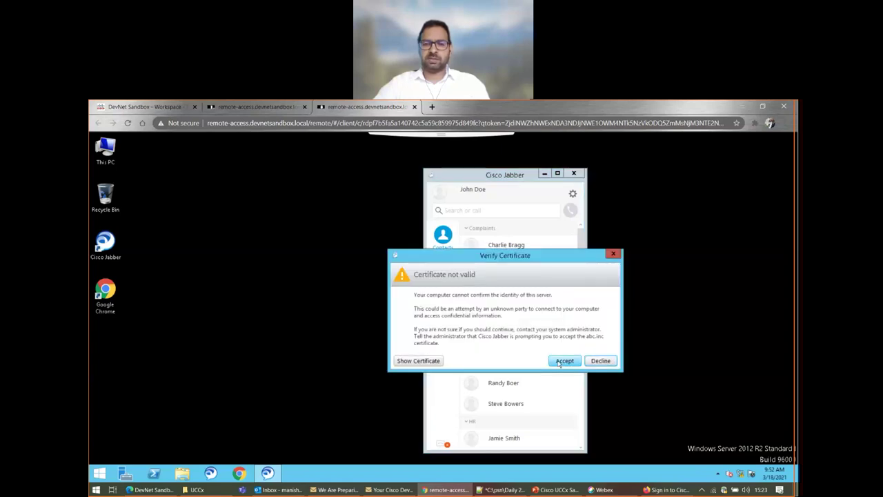
pyautogui.click(562, 361)
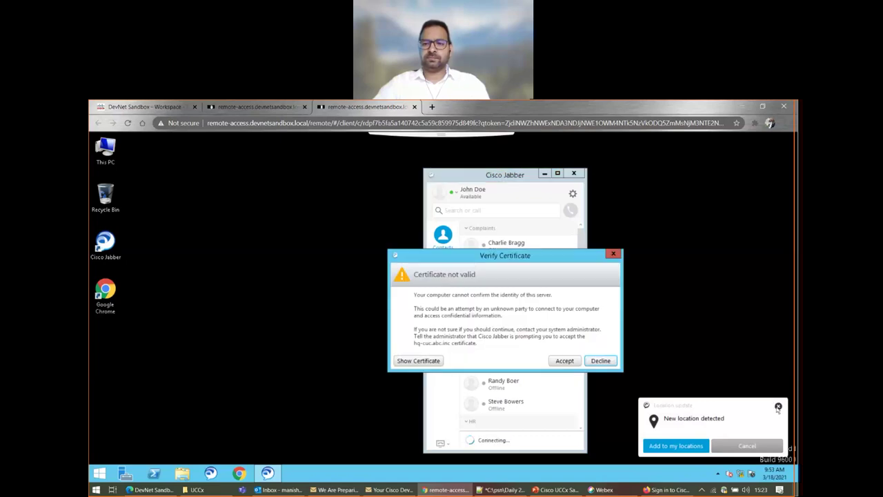
pyautogui.click(564, 360)
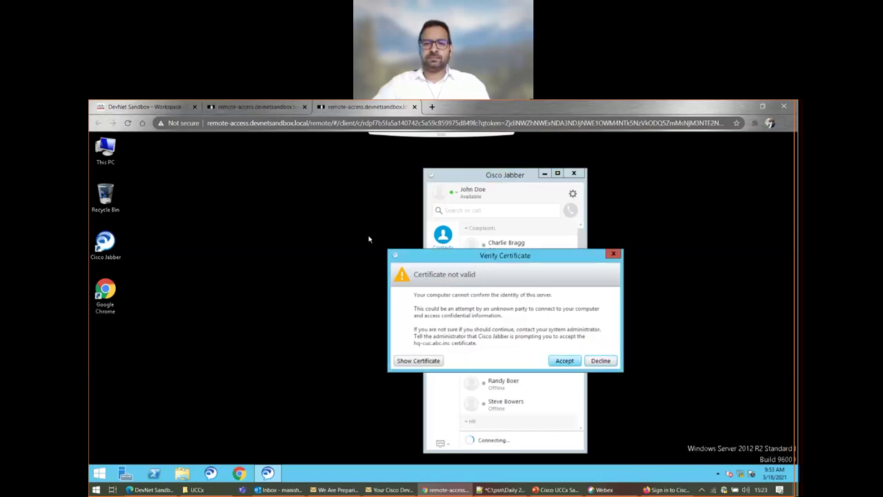
pyautogui.click(231, 106)
# - Accept the remaining Jabber certificate warning, then return to the sandbox lab instructions
pyautogui.click(557, 371)
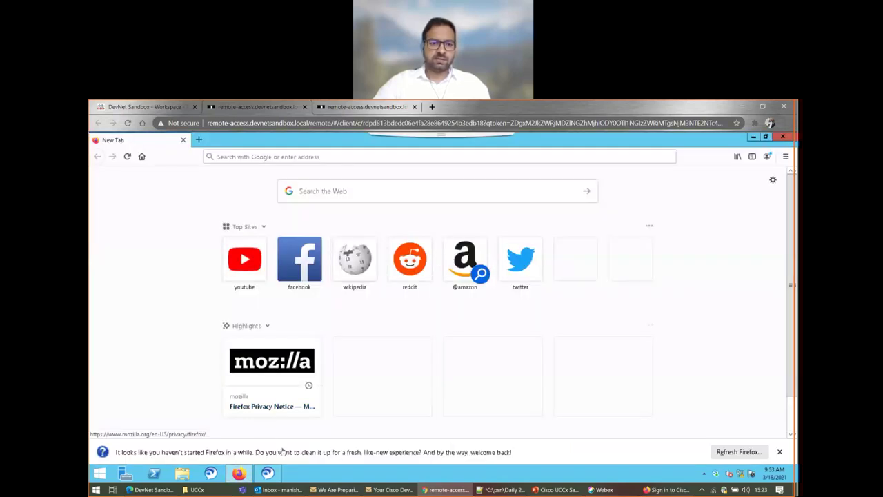
pyautogui.moveTo(269, 475)
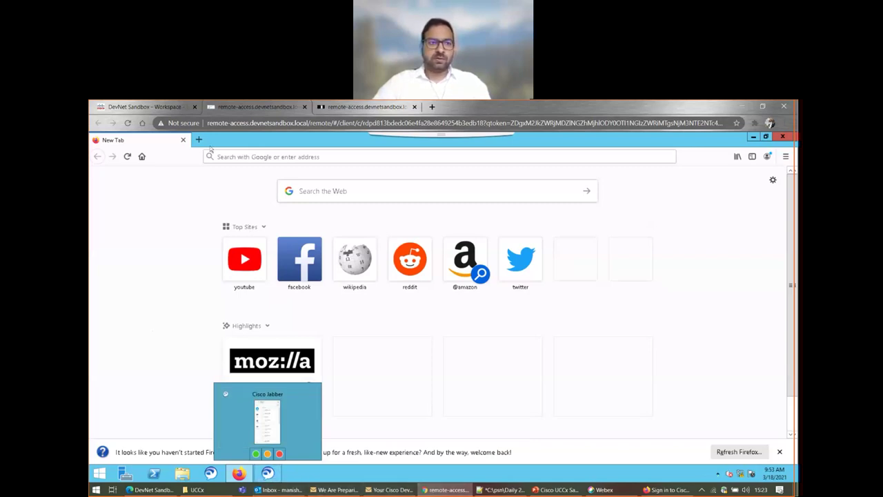
pyautogui.click(142, 106)
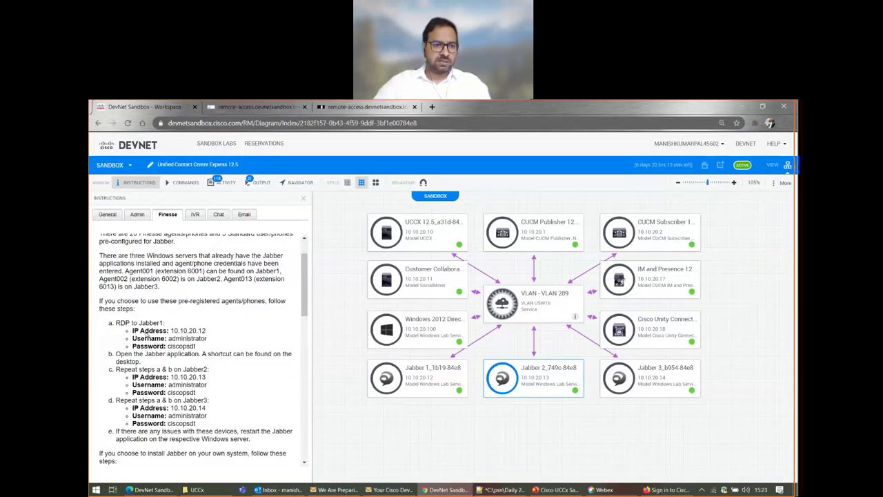
# - Look up the Jabber1 connection details and Finesse agent table, then return to remote Firefox
pyautogui.moveTo(112, 322); pyautogui.dragTo(206, 347)
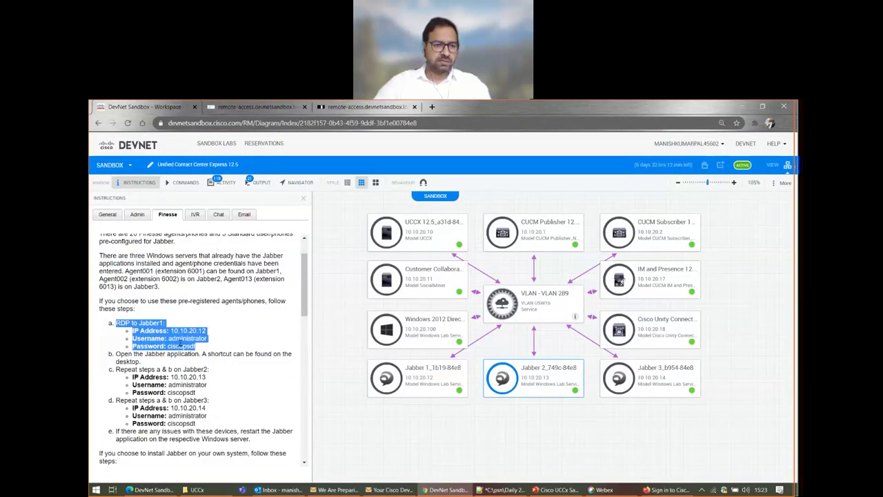
pyautogui.click(181, 343)
pyautogui.moveTo(114, 321); pyautogui.dragTo(206, 346)
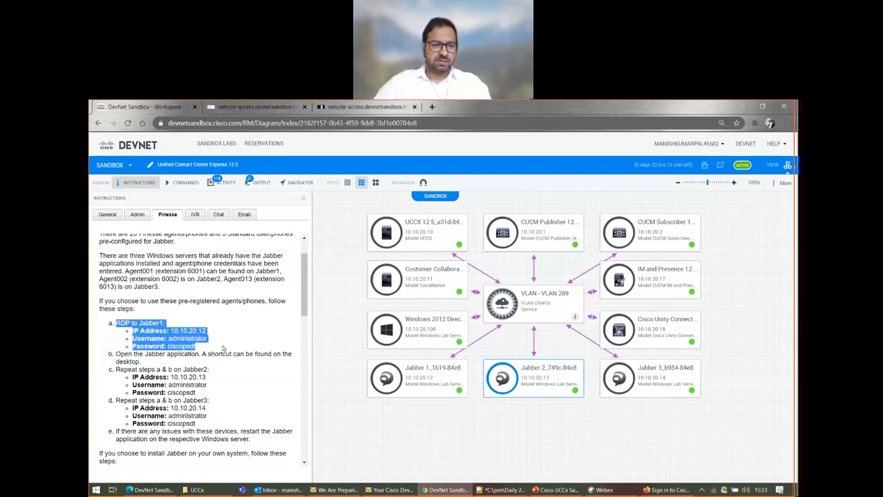
pyautogui.click(206, 347)
pyautogui.keyDown('shift'); pyautogui.click(132, 322); pyautogui.keyUp('shift')
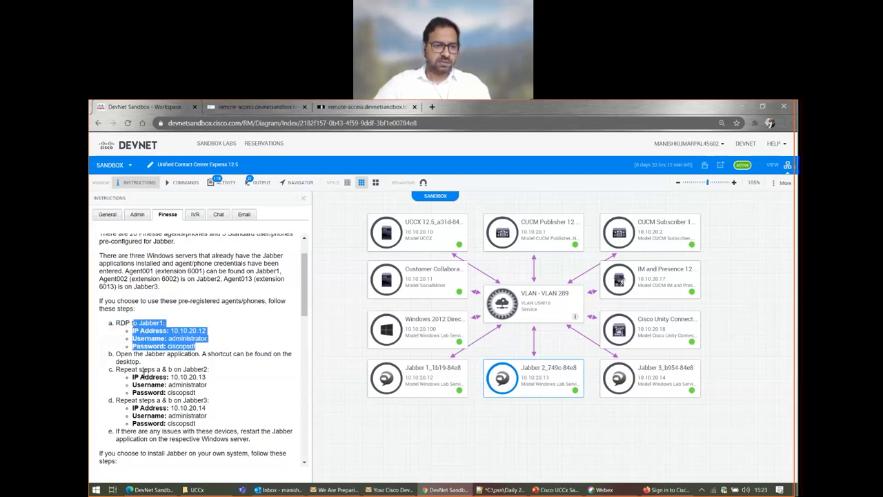
pyautogui.scroll(-5, 165, 412)
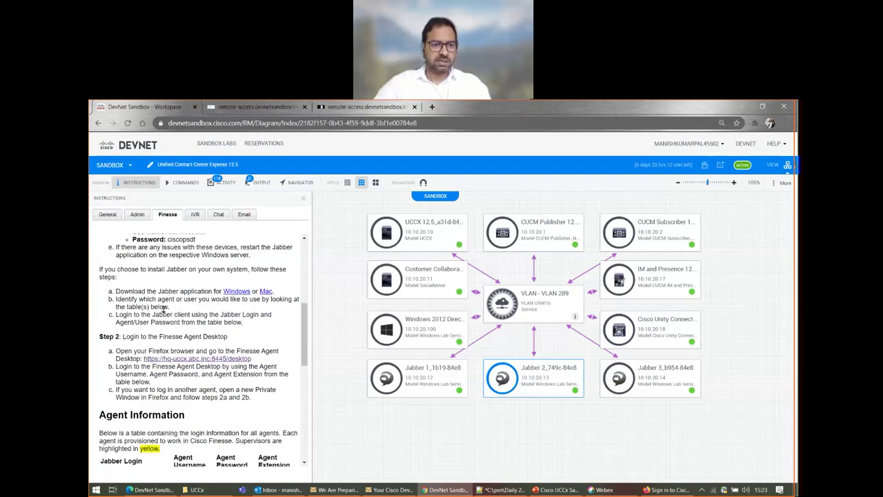
pyautogui.scroll(-1, 127, 364)
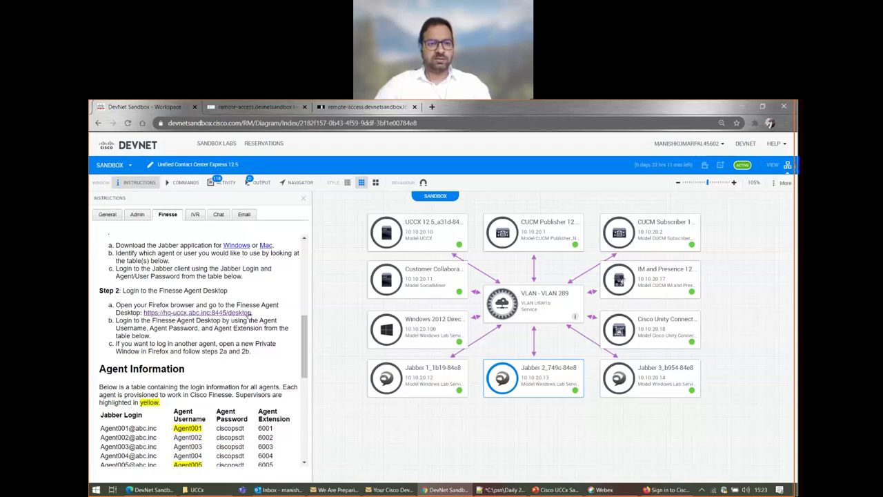
pyautogui.click(290, 107)
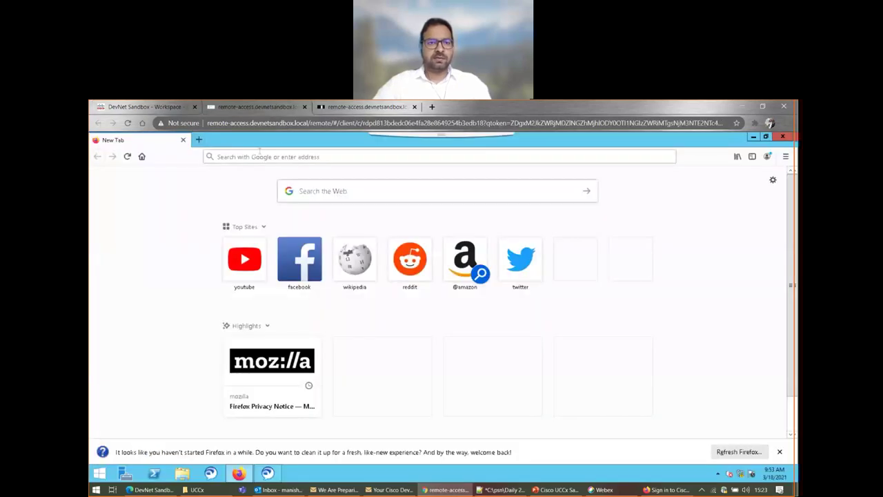
# - Load hq-uccx.abc.inc:8445/desktop in remote Firefox, checking the address against the instructions
pyautogui.click(252, 157)
pyautogui.write('h')
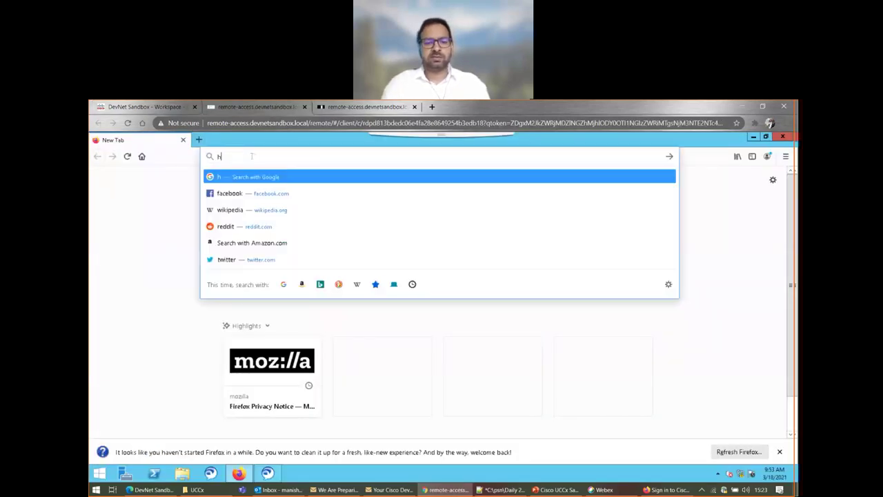
pyautogui.write('q-')
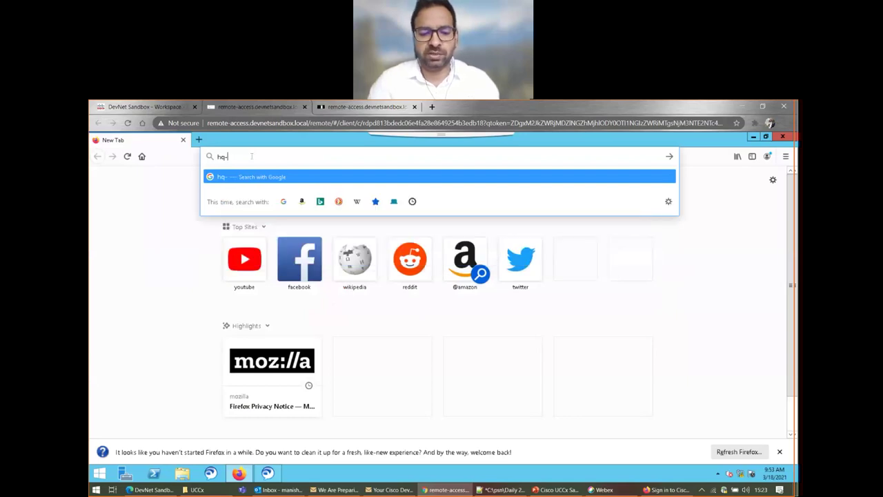
pyautogui.write('abc.inc')
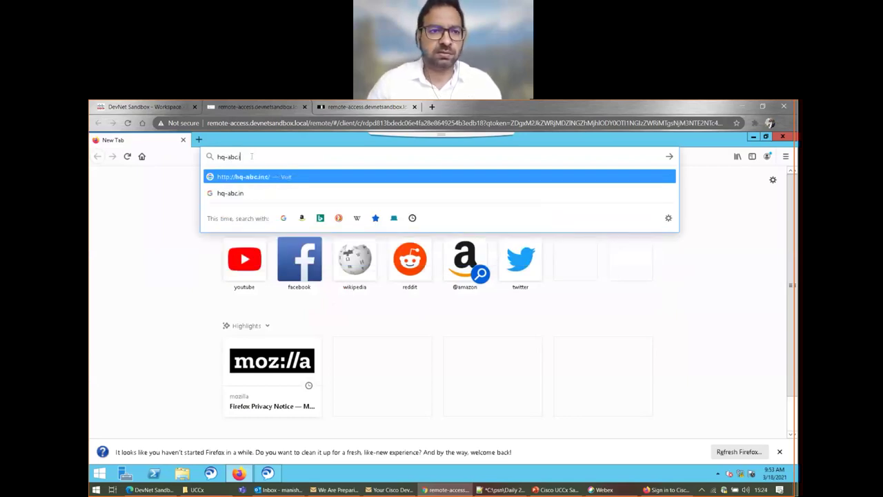
pyautogui.click(145, 107)
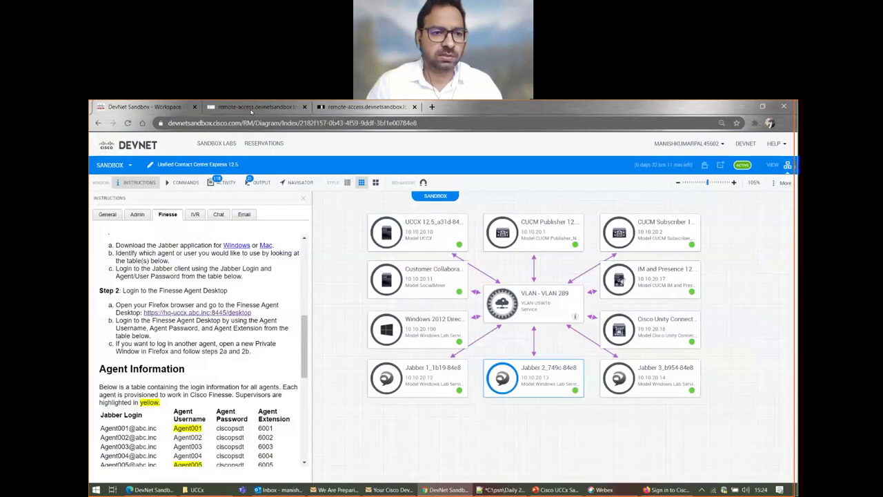
pyautogui.click(252, 107)
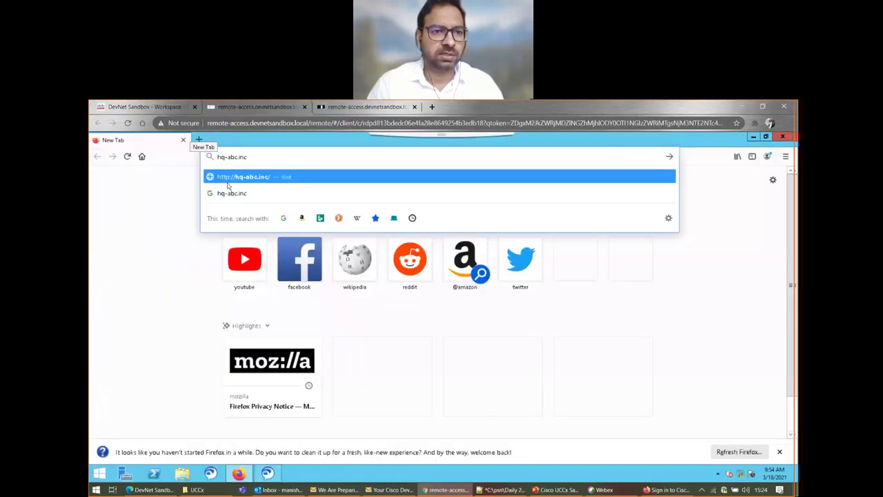
pyautogui.write('uccx')
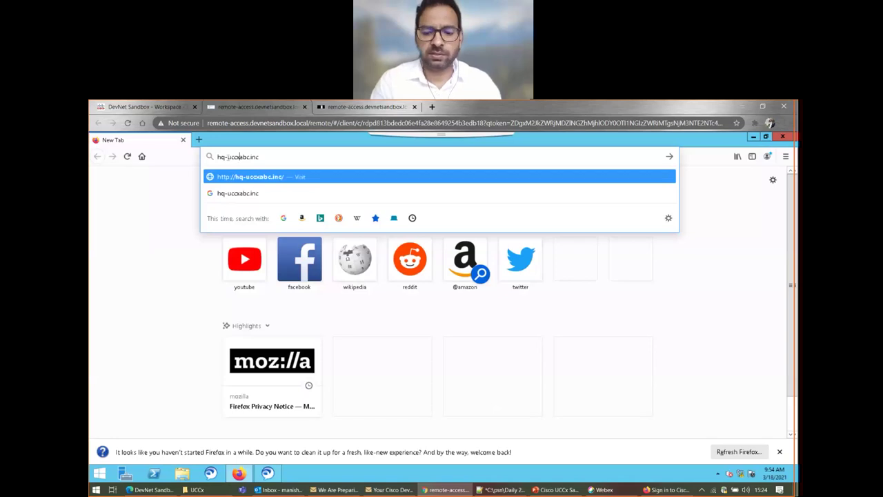
pyautogui.write('.')
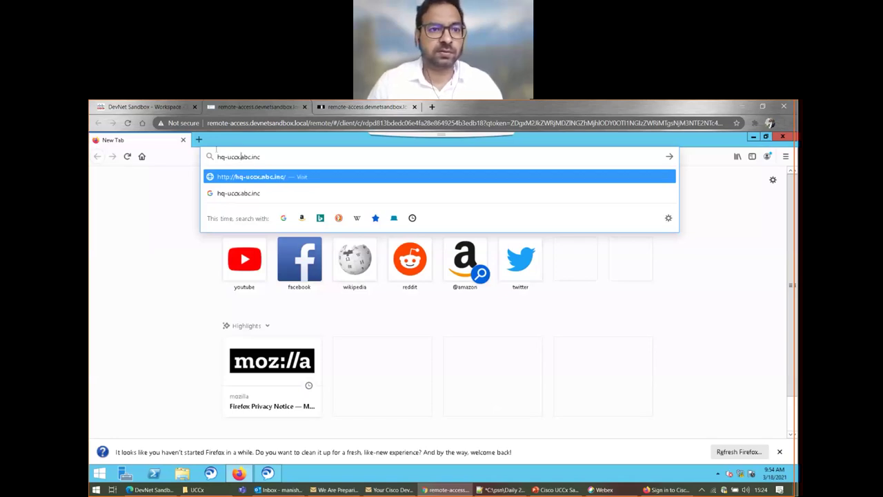
pyautogui.click(132, 109)
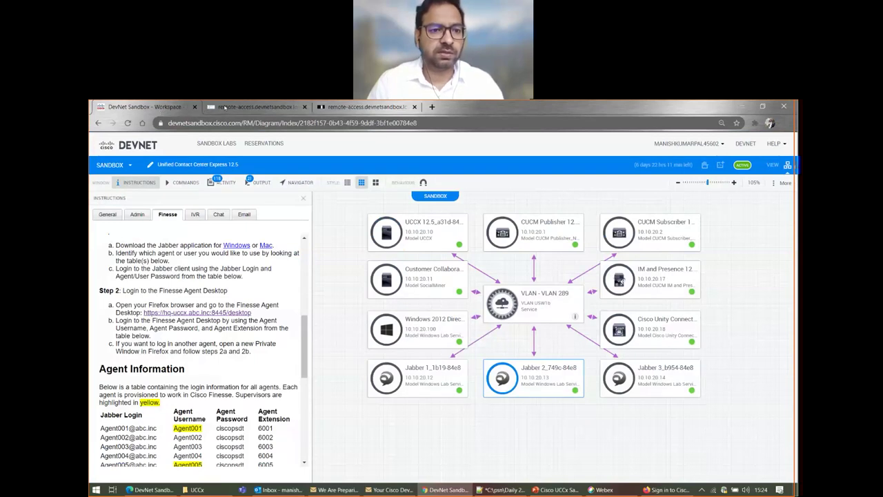
pyautogui.click(230, 108)
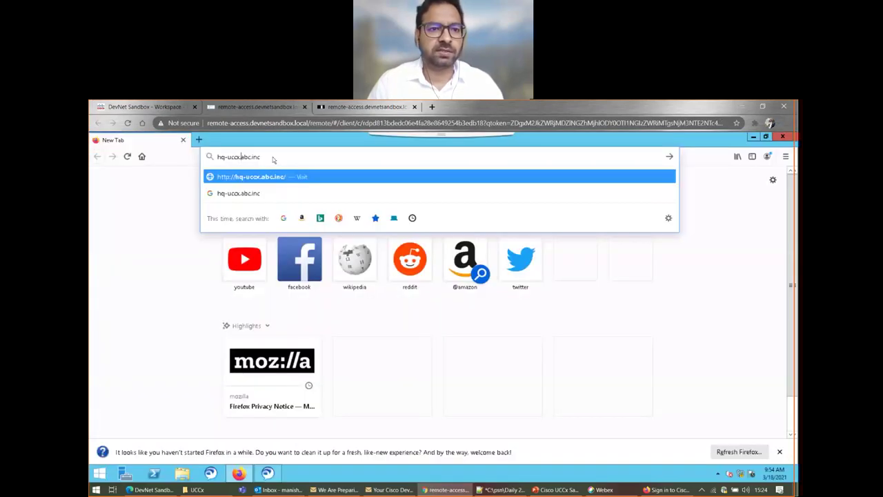
pyautogui.write(':8445/deskt')
pyautogui.write('op')
pyautogui.press('Return')
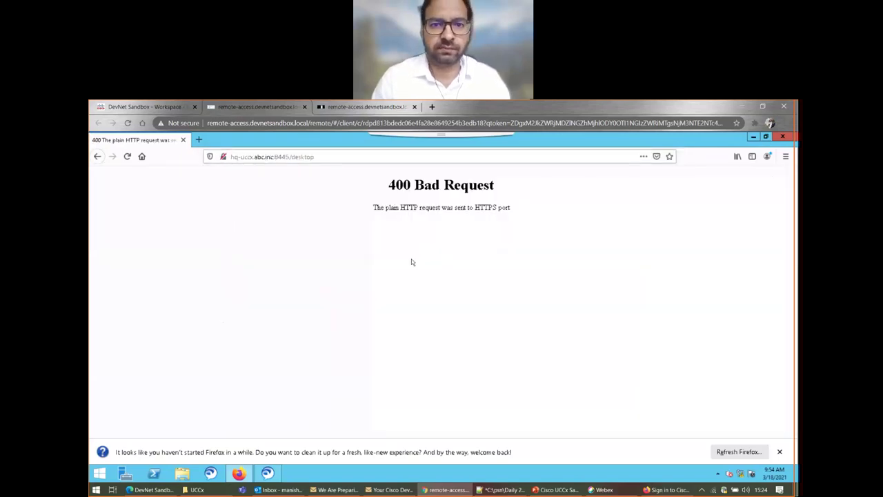
pyautogui.click(233, 157)
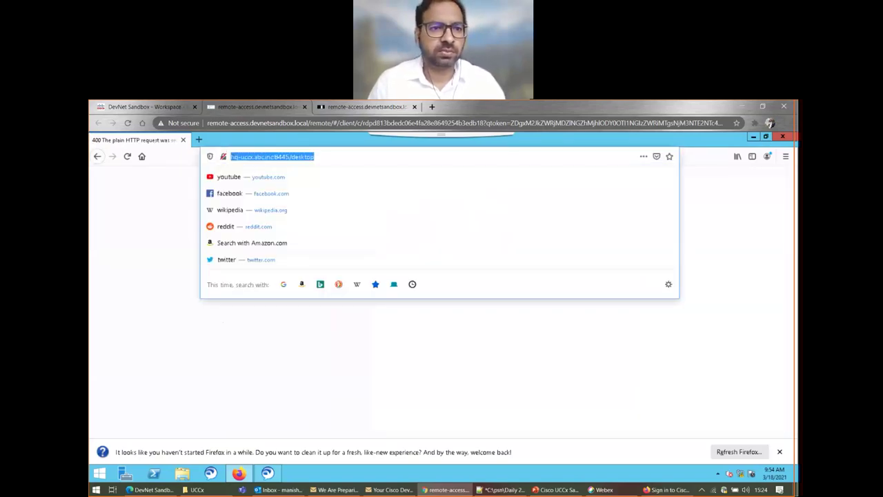
pyautogui.click(223, 157)
pyautogui.click(232, 157)
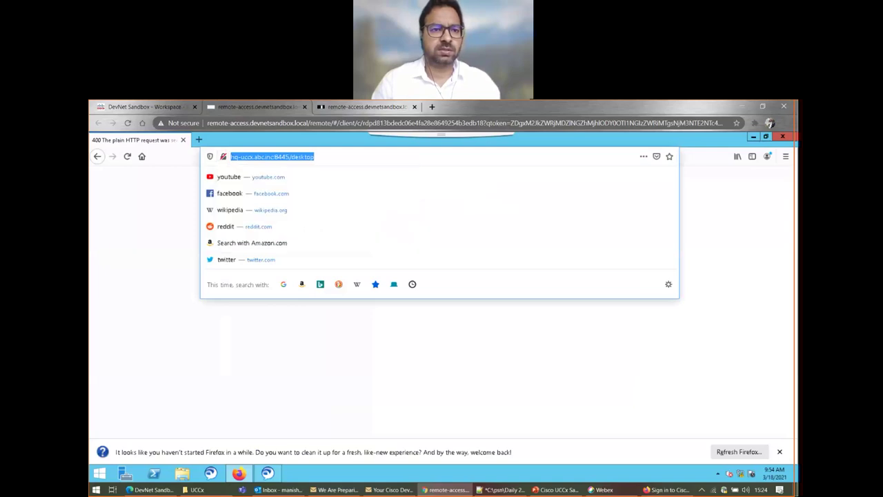
pyautogui.click(231, 157)
pyautogui.write('https://')
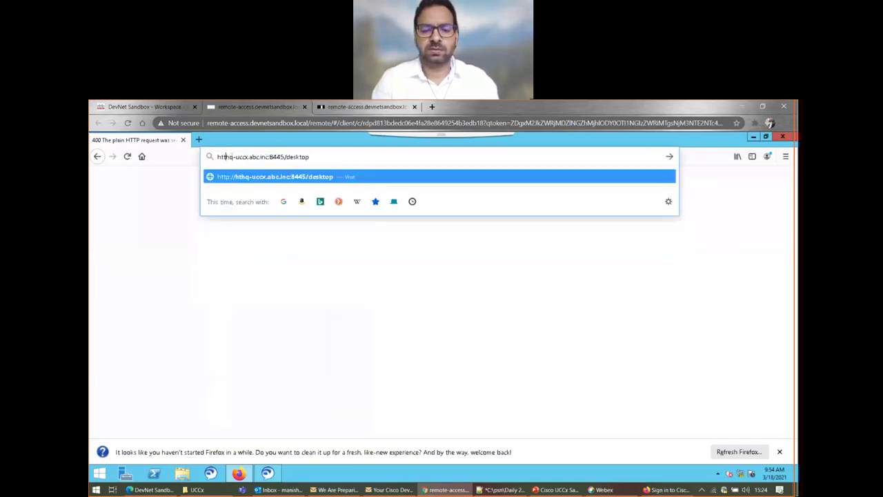
pyautogui.press('Return')
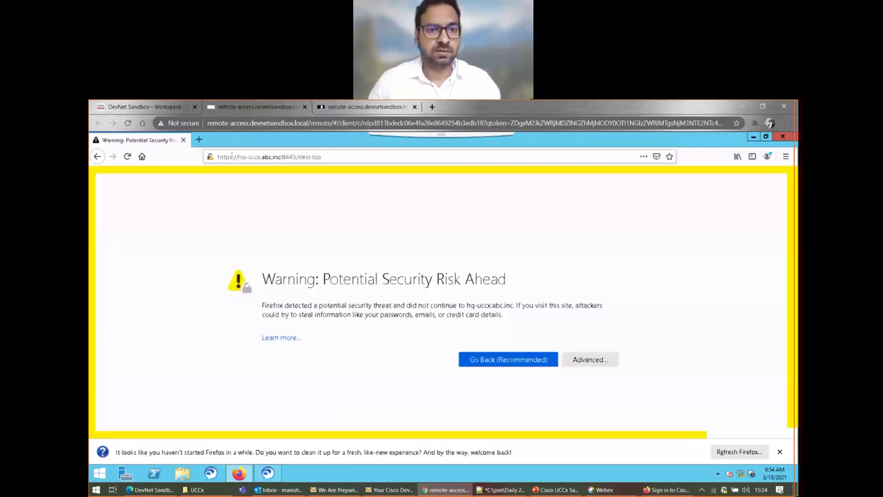
# - Accept the self-signed certificate risk to reach the Finesse sign-in page
pyautogui.click(582, 361)
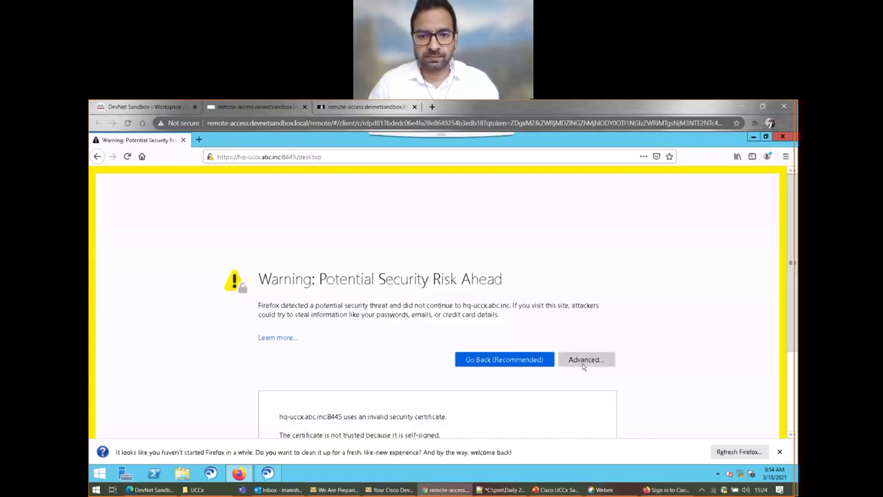
pyautogui.scroll(-3, 465, 390)
pyautogui.click(550, 404)
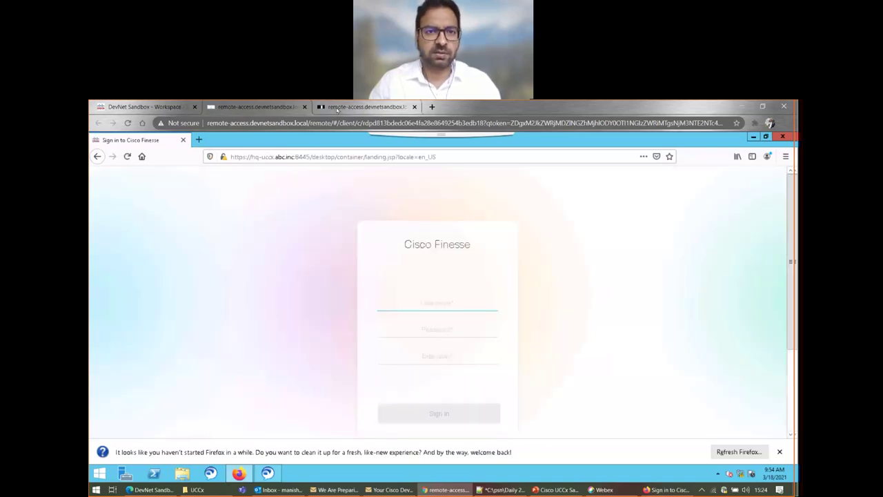
# - Hide the remote Jabber window and launch Cisco Jabber on the local desktop
pyautogui.hotkey('ctrl', 'Tab')
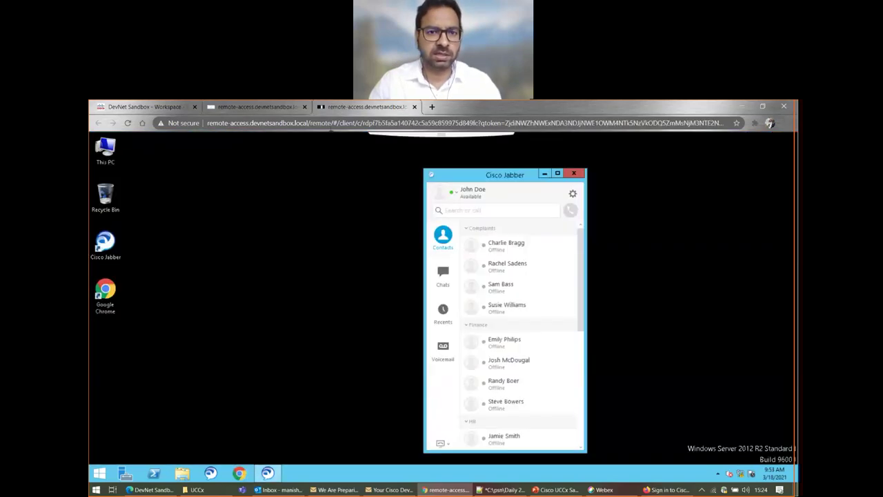
pyautogui.click(544, 173)
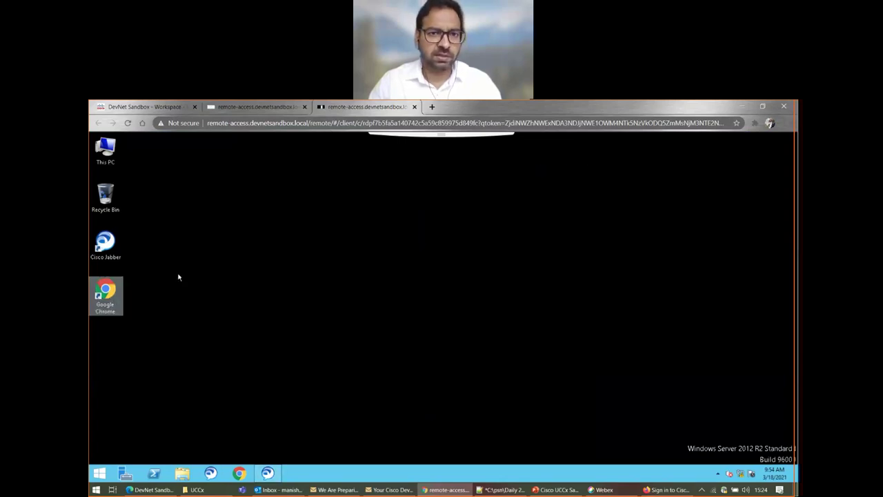
pyautogui.click(247, 108)
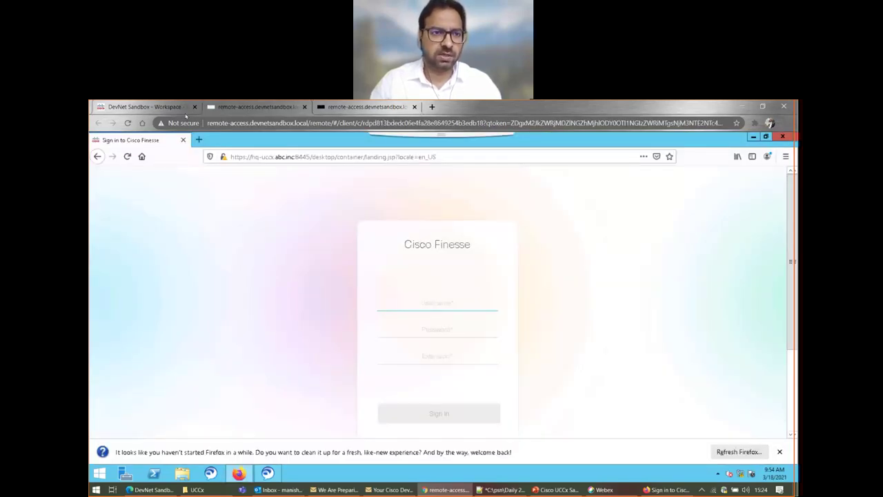
pyautogui.click(148, 111)
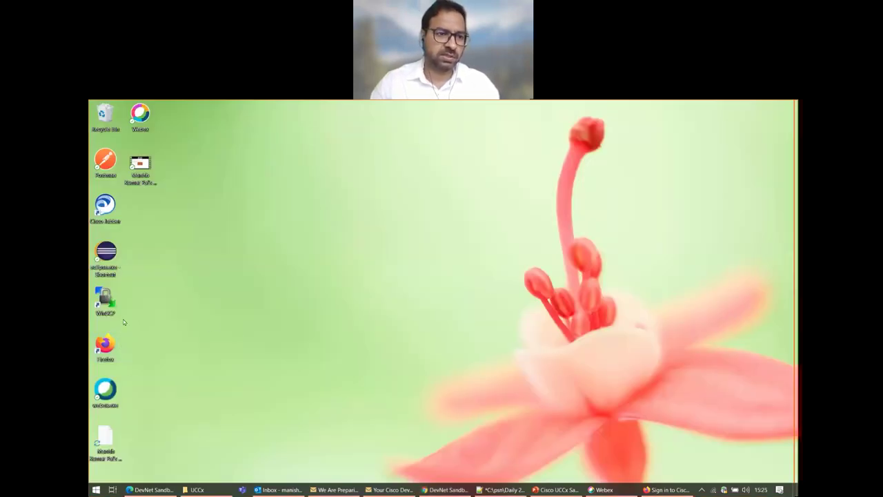
pyautogui.doubleClick(105, 206)
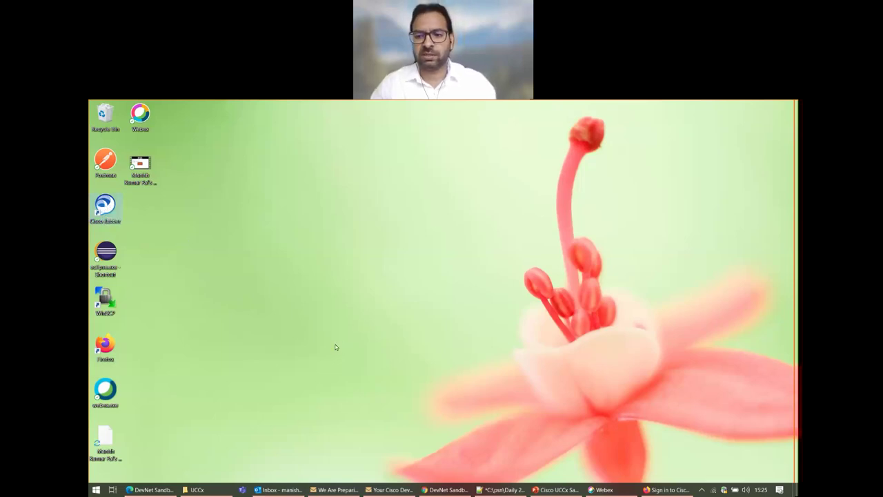
pyautogui.click(445, 489)
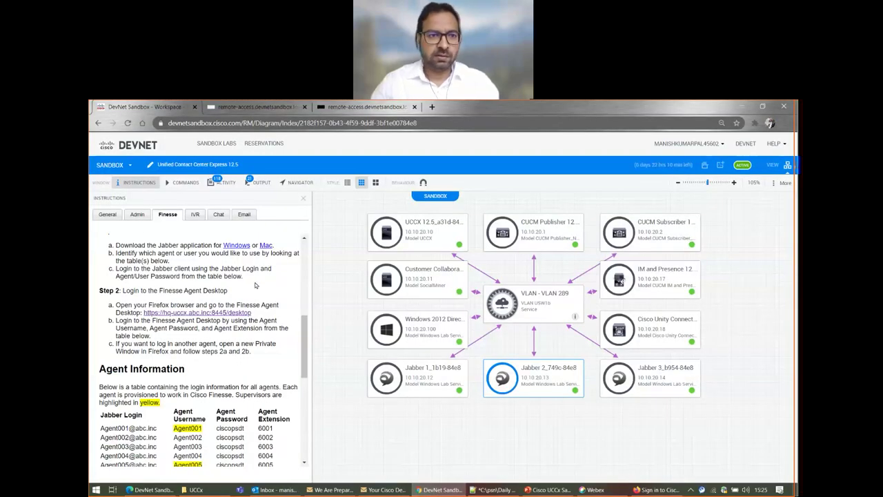
# - Find the first two agents' Jabber logins in the Agent Information table, then return to Finesse
pyautogui.scroll(-4, 189, 298)
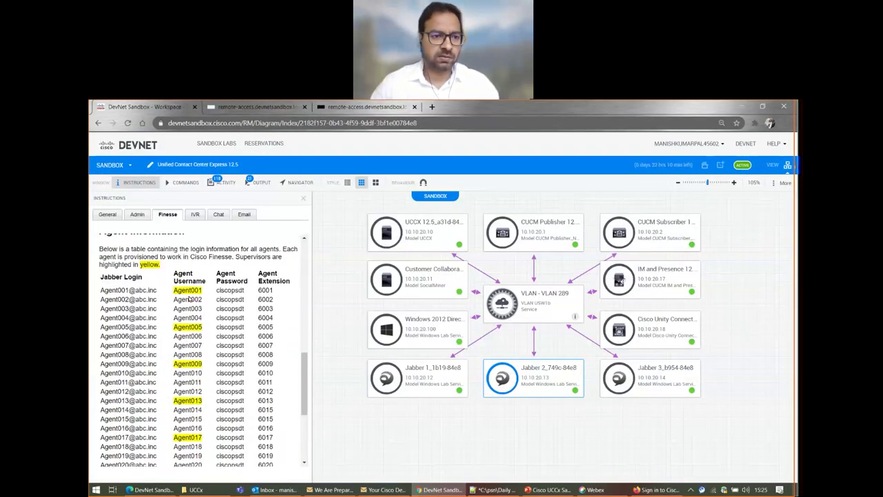
pyautogui.moveTo(103, 290); pyautogui.dragTo(156, 290)
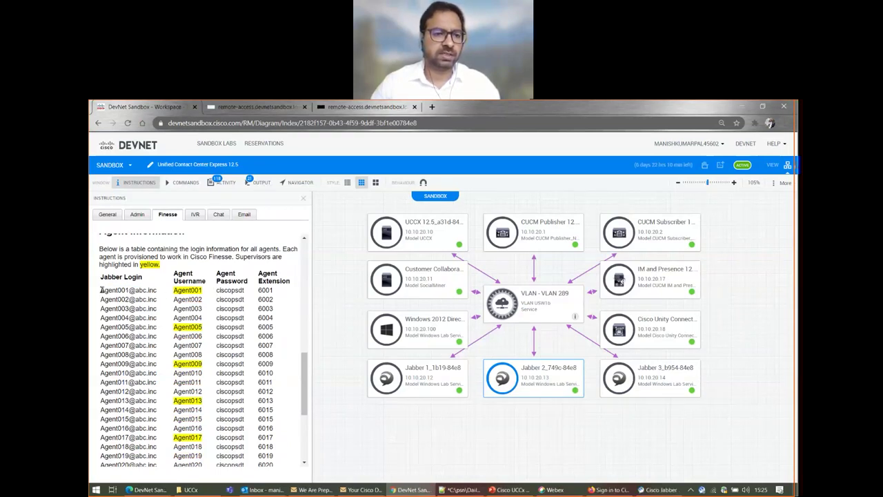
pyautogui.moveTo(101, 290); pyautogui.dragTo(160, 291)
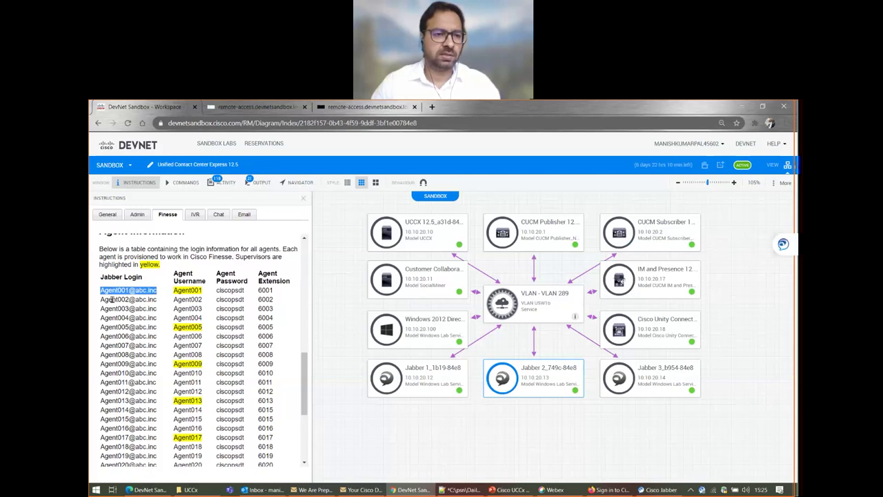
pyautogui.moveTo(101, 299); pyautogui.dragTo(158, 301)
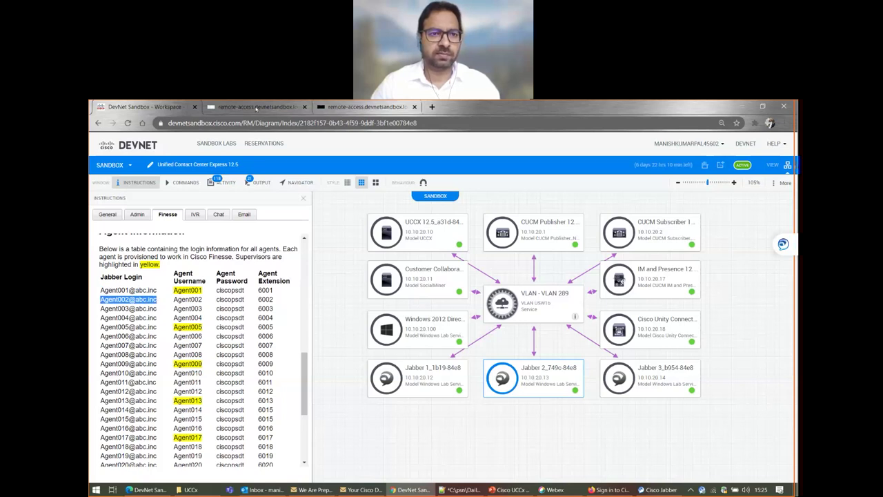
pyautogui.click(256, 108)
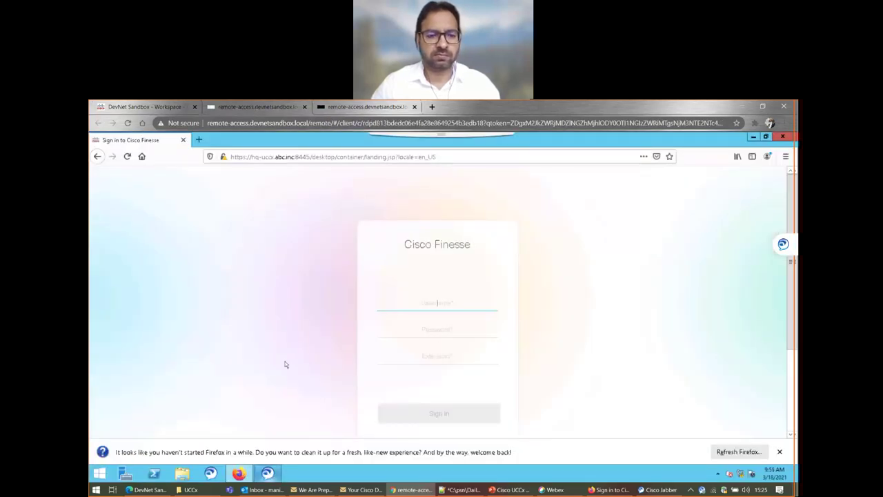
# - Dismiss the Jabber location update notice on the remote desktop and return to Finesse
pyautogui.click(343, 109)
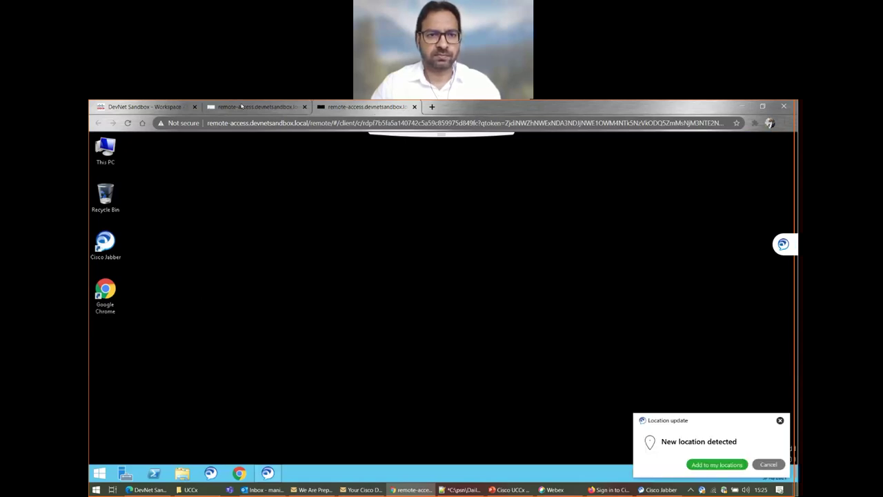
pyautogui.click(779, 420)
pyautogui.click(250, 106)
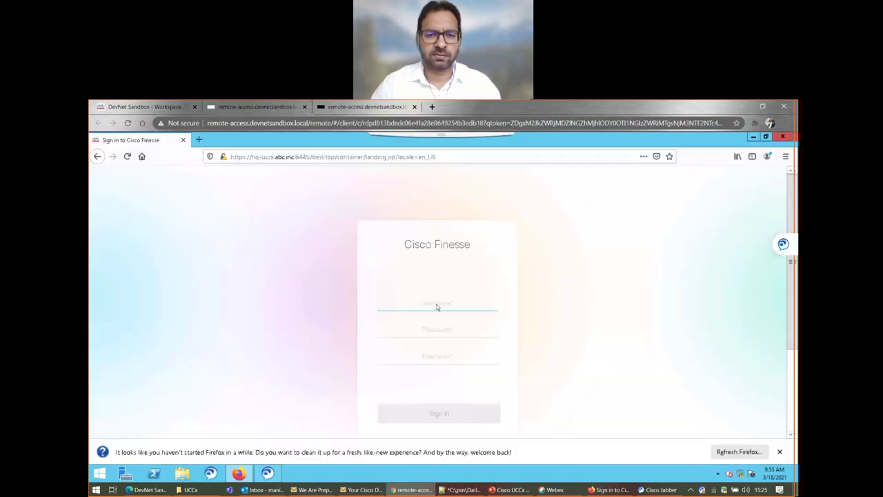
# - Fill the Finesse sign-in form with the agent username, password and extension
pyautogui.write('Agent0')
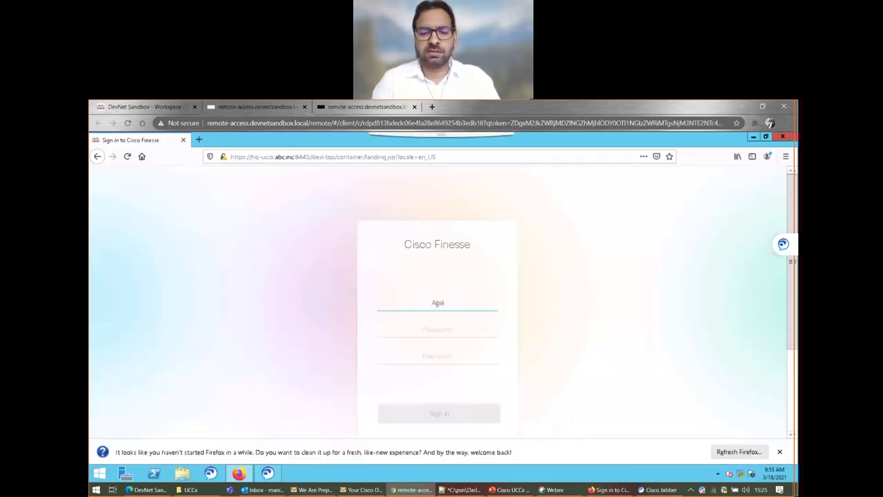
pyautogui.write('1')
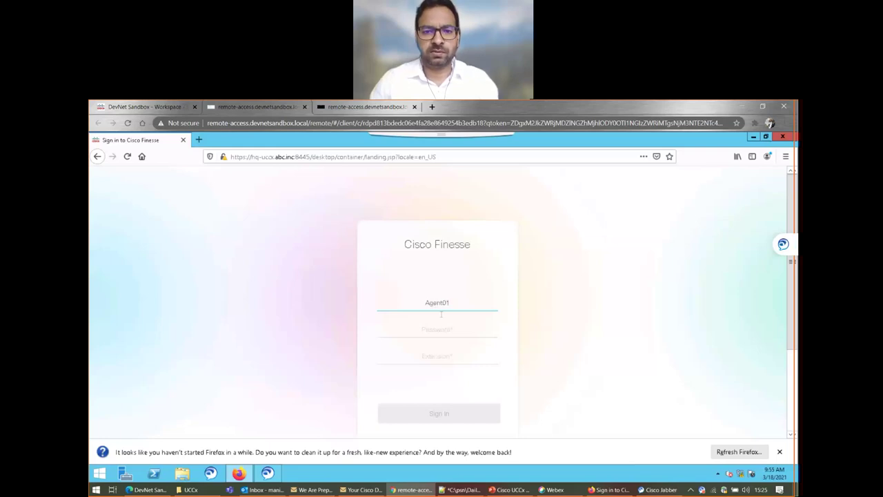
pyautogui.click(442, 329)
pyautogui.write('cisco')
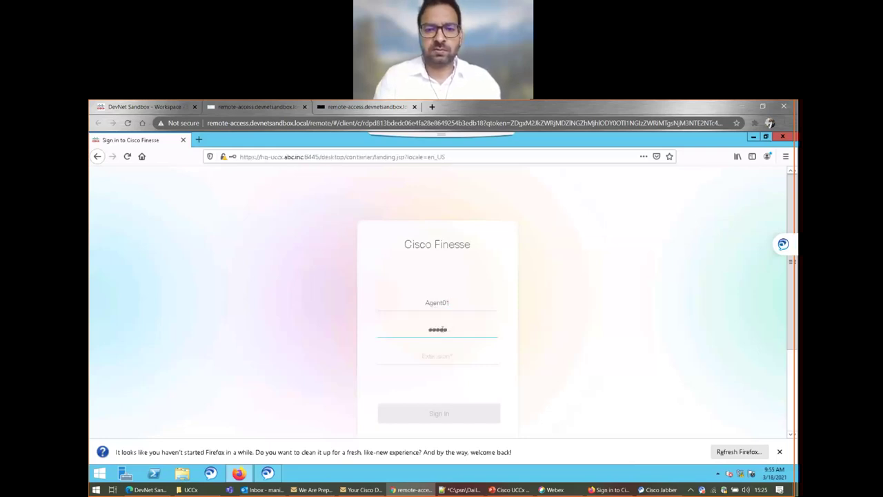
pyautogui.press('BackSpace')
pyautogui.press('BackSpace')
pyautogui.press('BackSpace')
pyautogui.press('BackSpace')
pyautogui.press('BackSpace')
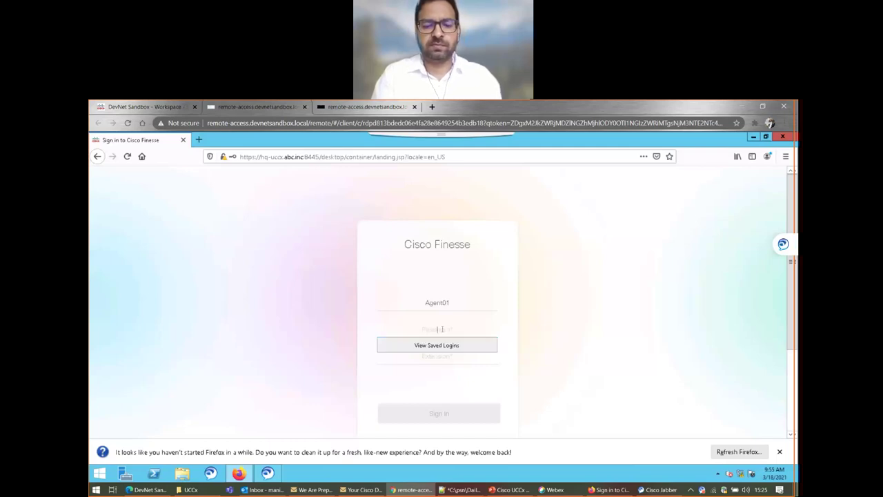
pyautogui.write('ciscopsdt')
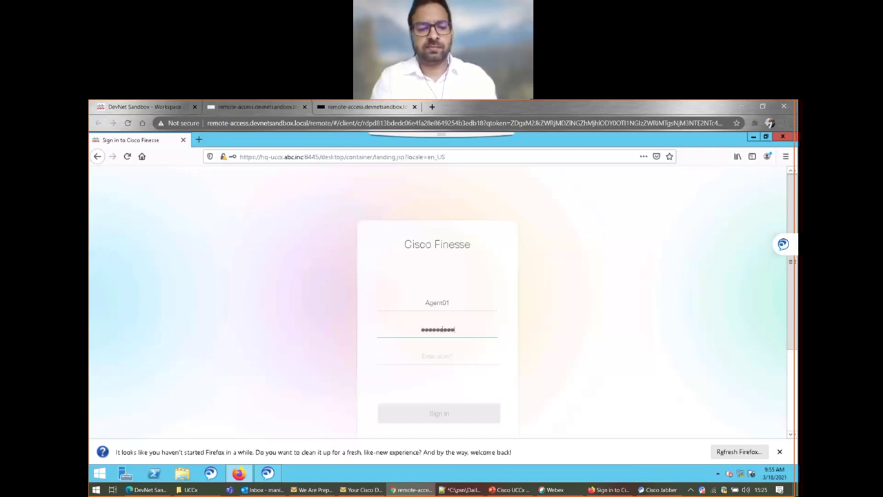
pyautogui.press('Tab')
pyautogui.write('6')
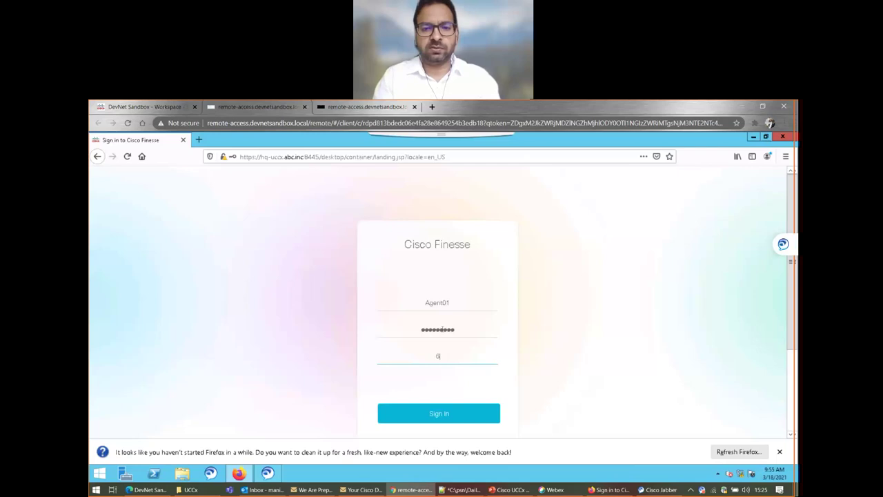
pyautogui.write('001')
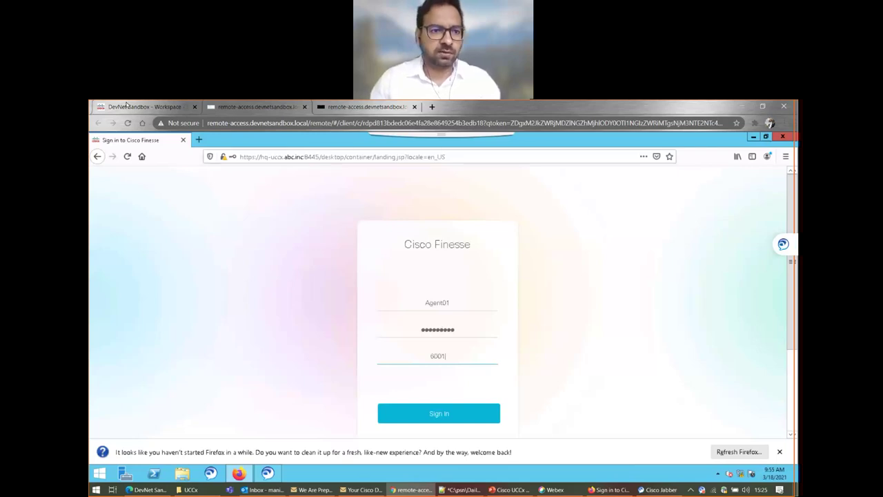
pyautogui.click(126, 104)
pyautogui.moveTo(119, 296); pyautogui.dragTo(209, 294)
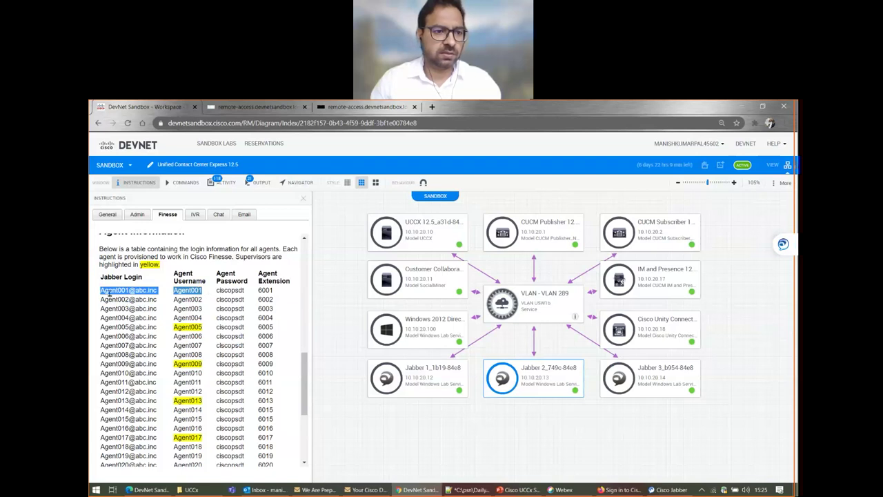
pyautogui.doubleClick(185, 291)
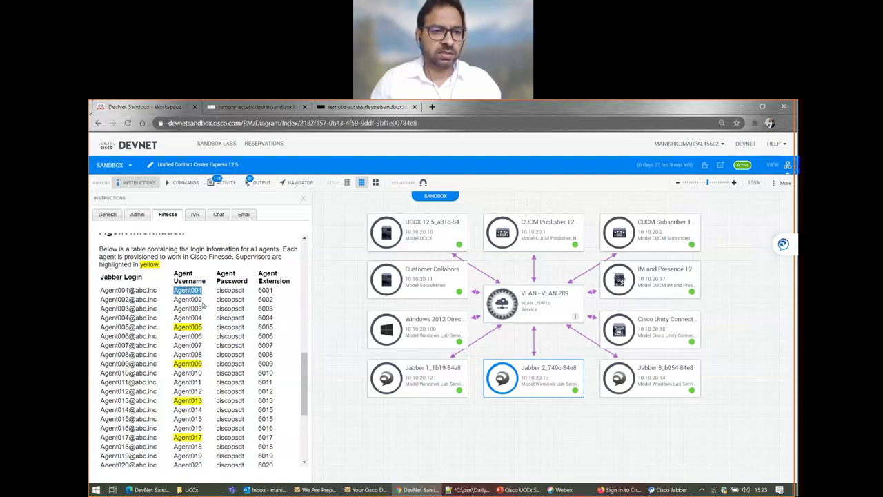
pyautogui.doubleClick(231, 290)
pyautogui.doubleClick(263, 291)
pyautogui.click(271, 106)
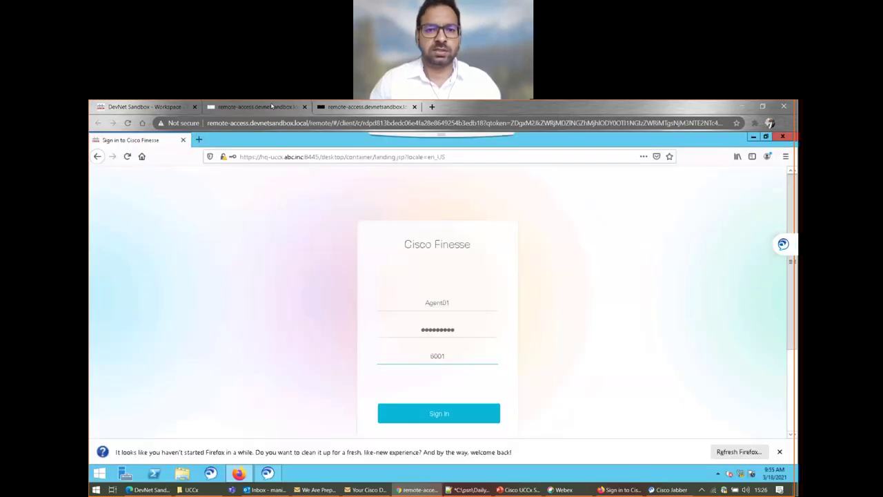
# - Correct the agent username and sign in to Finesse, dismissing Firefox's refresh notification
pyautogui.click(445, 303)
pyautogui.write('0')
pyautogui.click(448, 332)
pyautogui.click(439, 414)
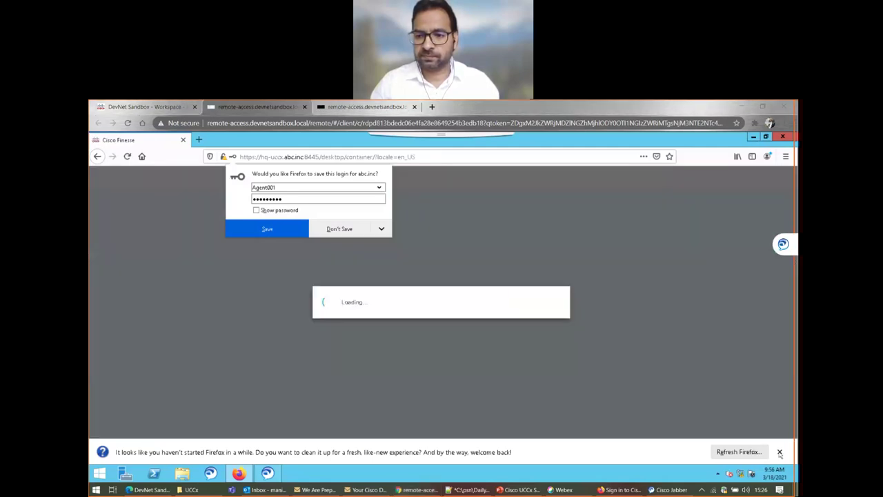
pyautogui.click(779, 452)
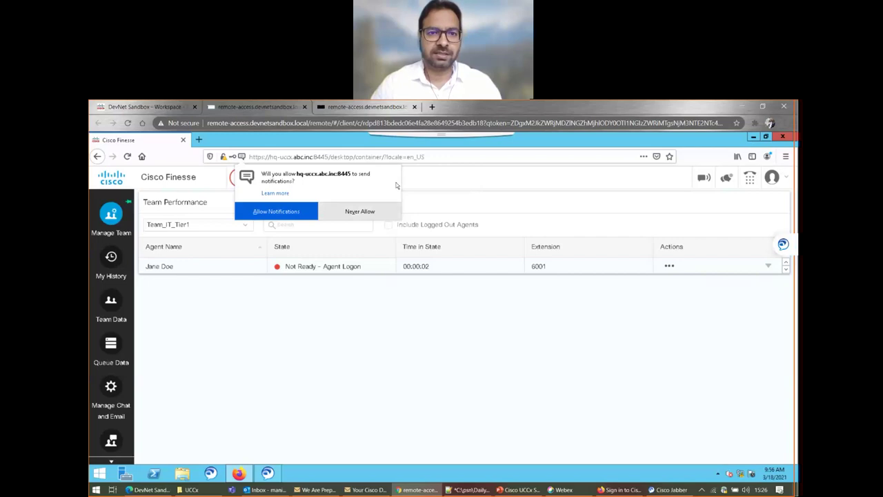
# - Decline Finesse desktop notifications and change the agent's state from Not Ready to Ready
pyautogui.click(360, 212)
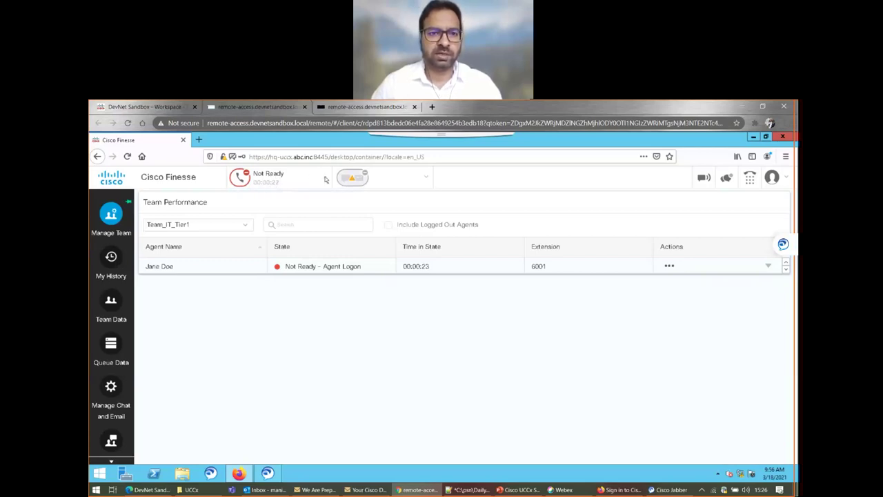
pyautogui.click(253, 176)
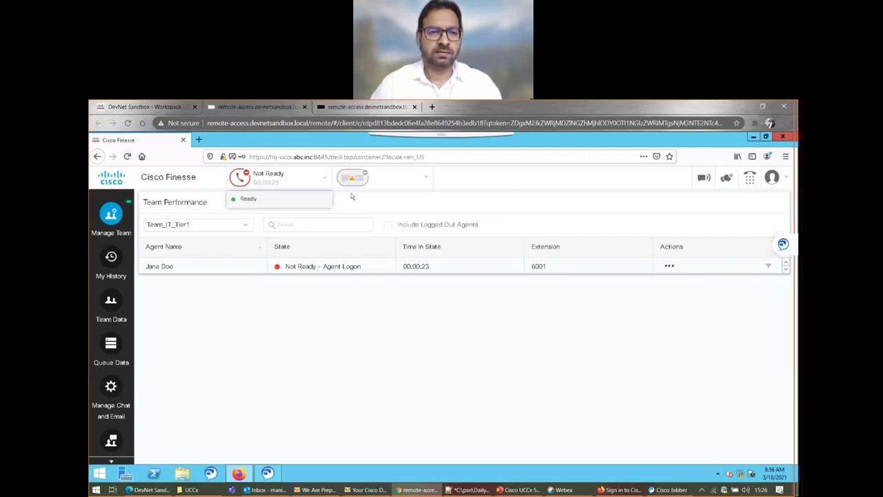
pyautogui.click(249, 199)
pyautogui.click(278, 181)
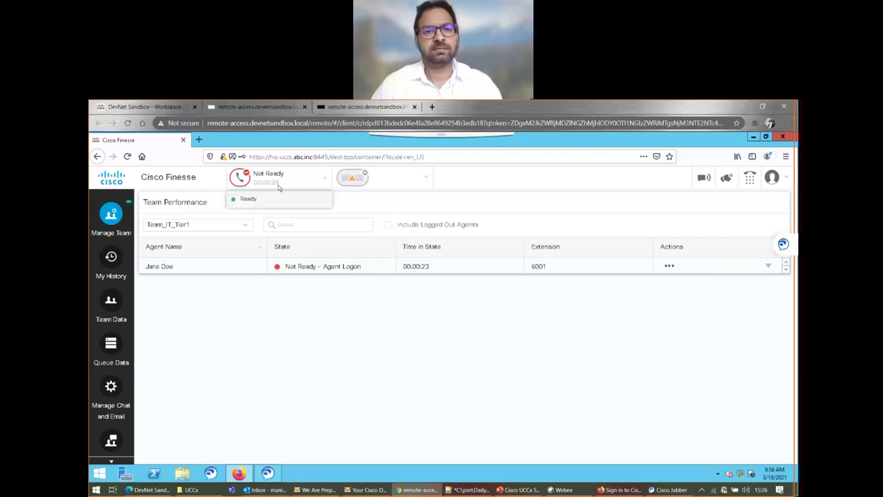
pyautogui.click(249, 199)
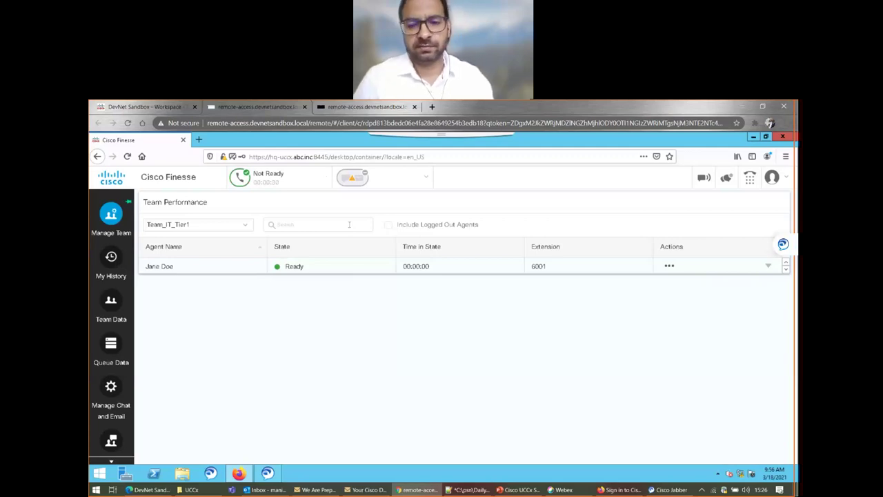
# - Close the Jabber profile menu and bring the Finesse Team_IT_Tier1 view back in front
pyautogui.click(670, 489)
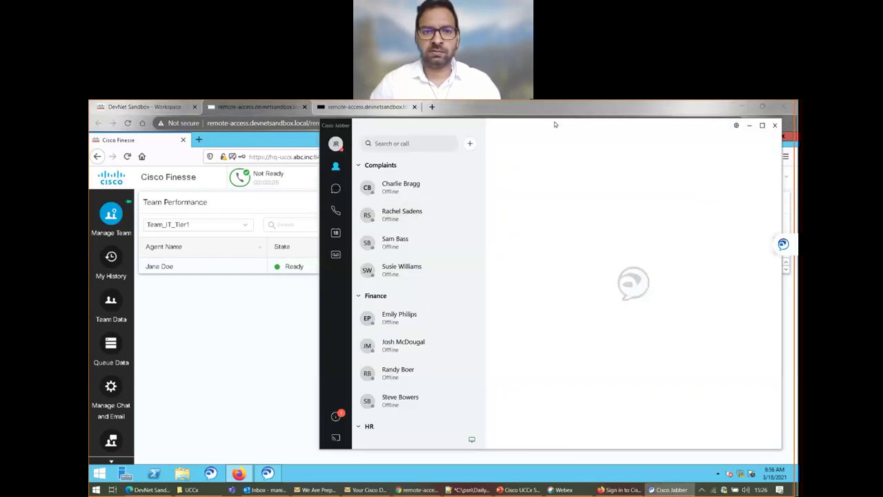
pyautogui.click(335, 144)
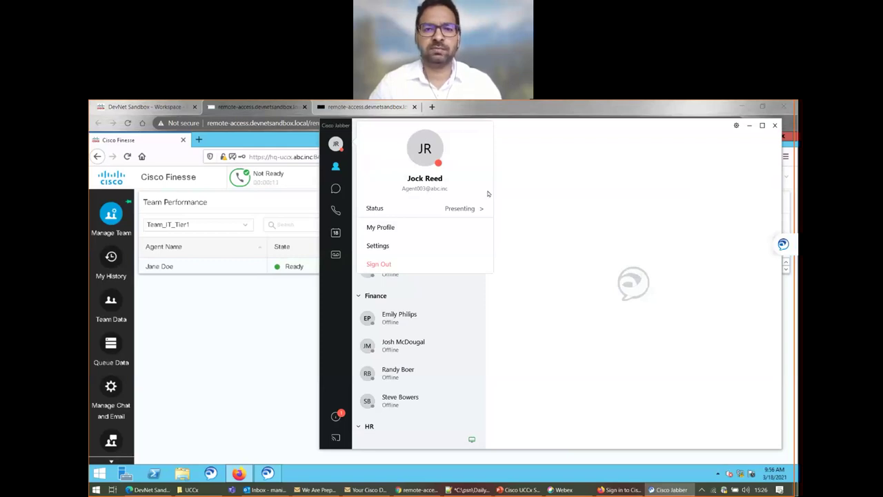
pyautogui.click(558, 195)
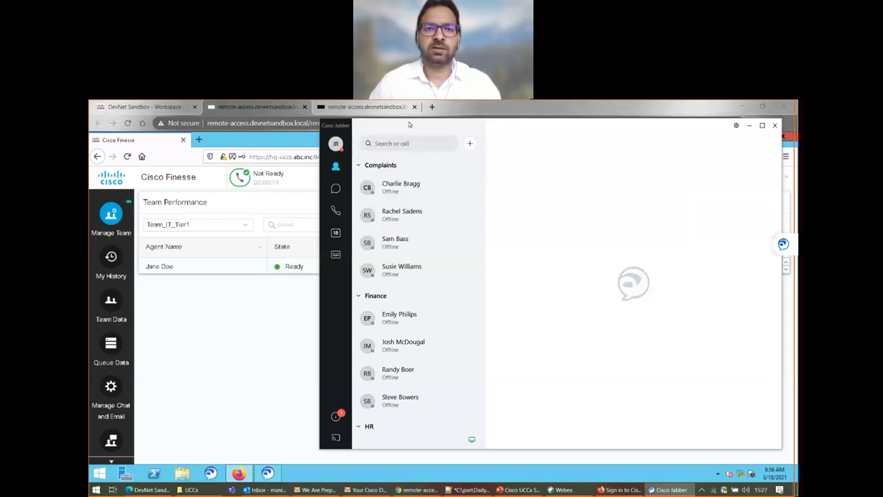
pyautogui.click(149, 127)
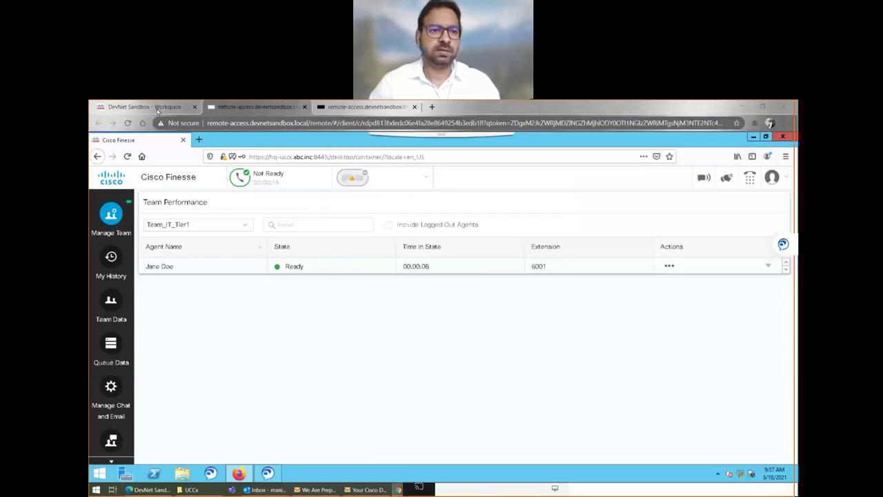
# - Switch to the DevNet Sandbox tab and show the IVR and Call Queuing instructions
pyautogui.click(158, 108)
pyautogui.moveTo(102, 291); pyautogui.dragTo(229, 291)
pyautogui.scroll(-5, 195, 326)
pyautogui.scroll(8, 195, 326)
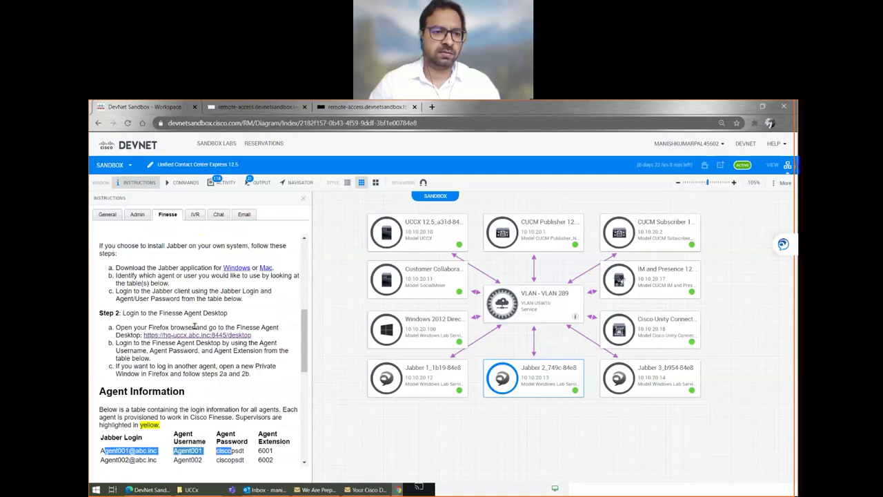
pyautogui.scroll(-5, 195, 326)
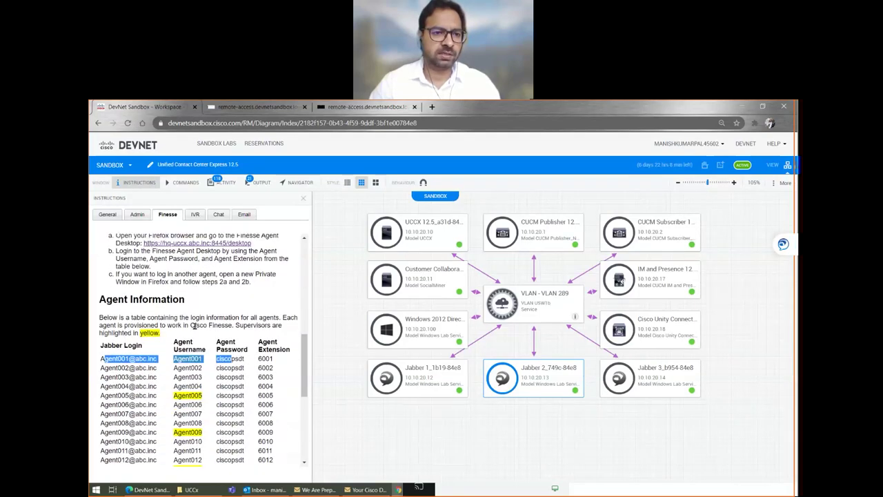
pyautogui.click(194, 214)
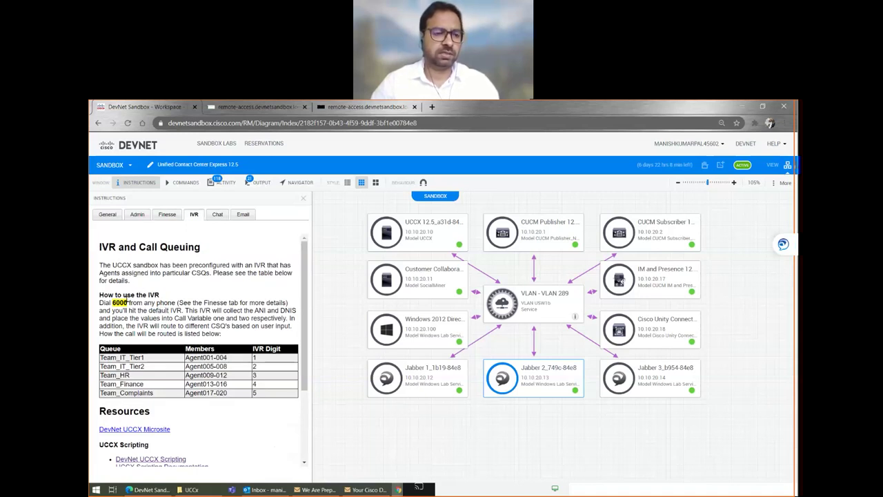
# - Highlight the dial number 6000 and Agent001 in the Team_IT_Tier1 queue row
pyautogui.doubleClick(118, 302)
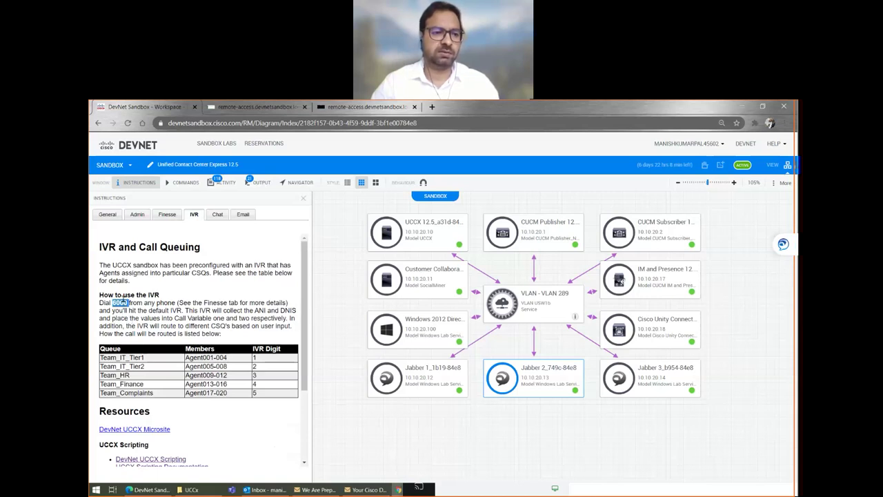
pyautogui.click(113, 295)
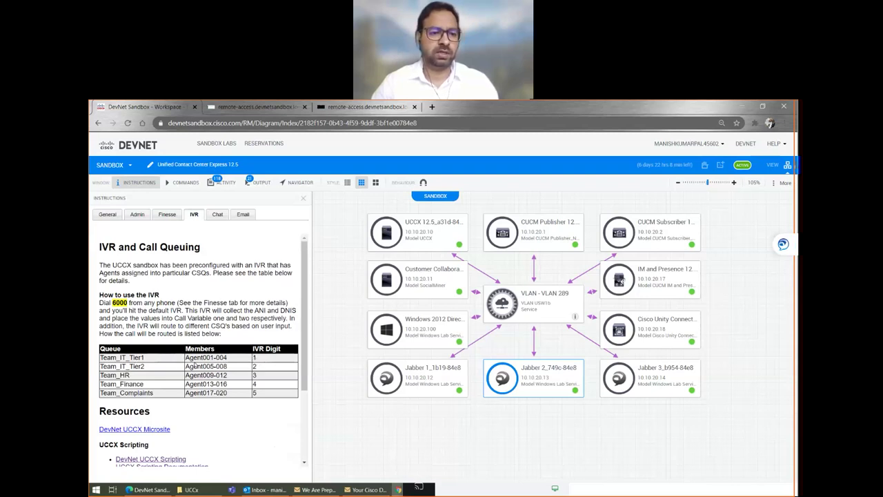
pyautogui.moveTo(231, 358); pyautogui.dragTo(185, 358)
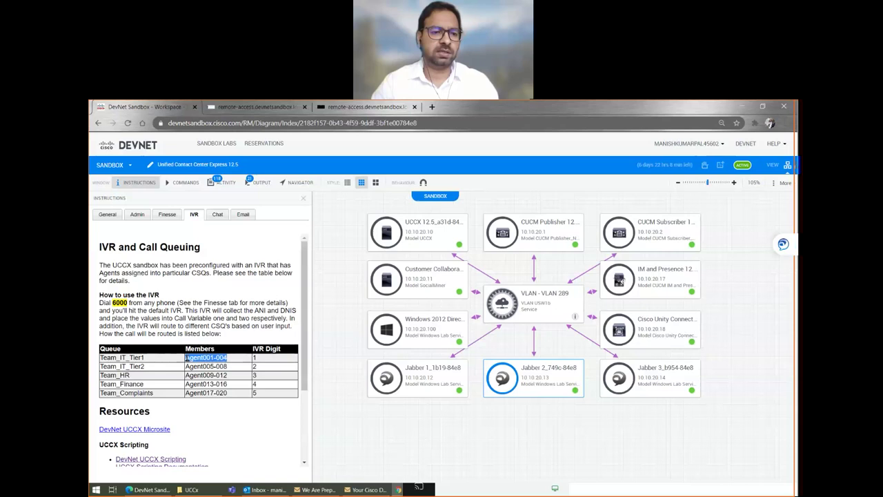
pyautogui.click(226, 358)
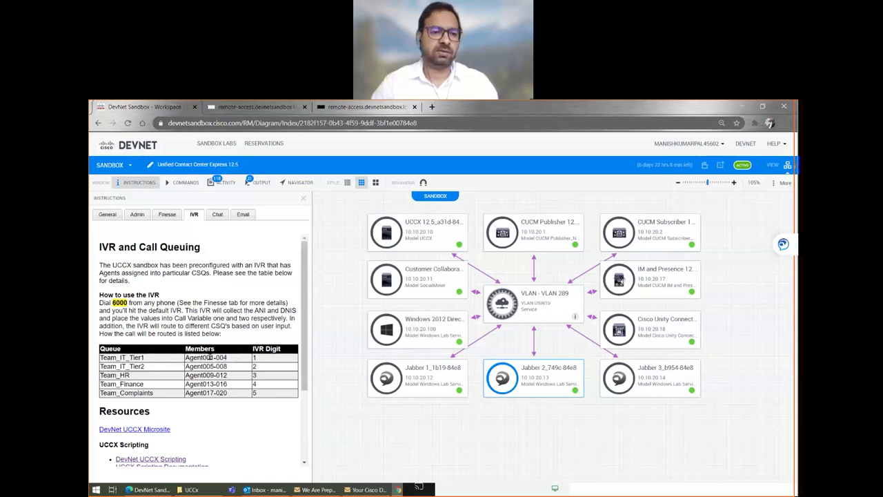
pyautogui.moveTo(214, 357); pyautogui.dragTo(186, 357)
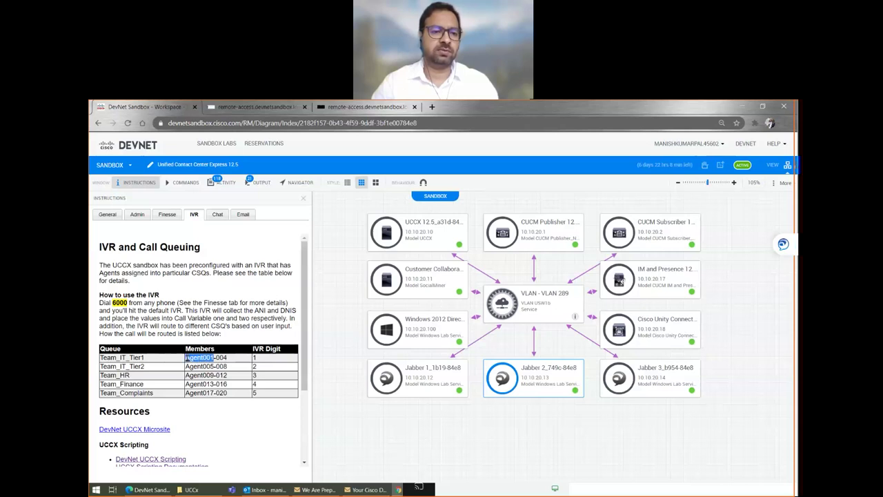
pyautogui.doubleClick(120, 302)
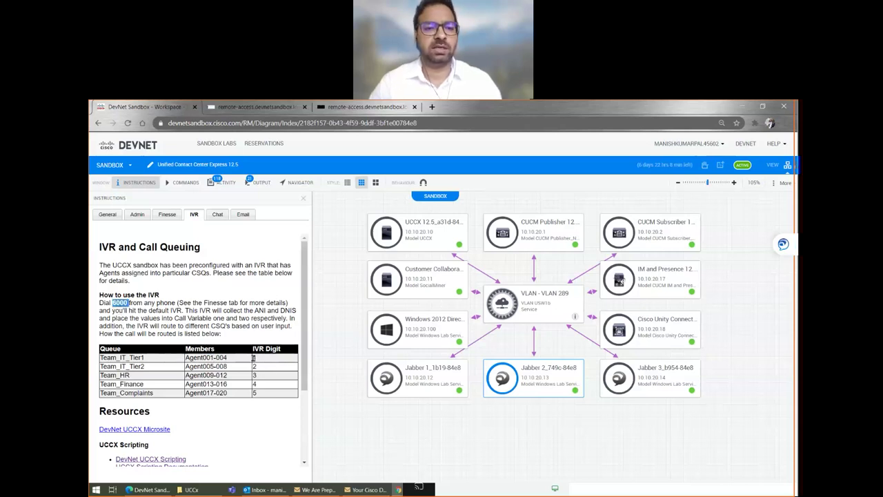
pyautogui.moveTo(213, 357); pyautogui.dragTo(186, 357)
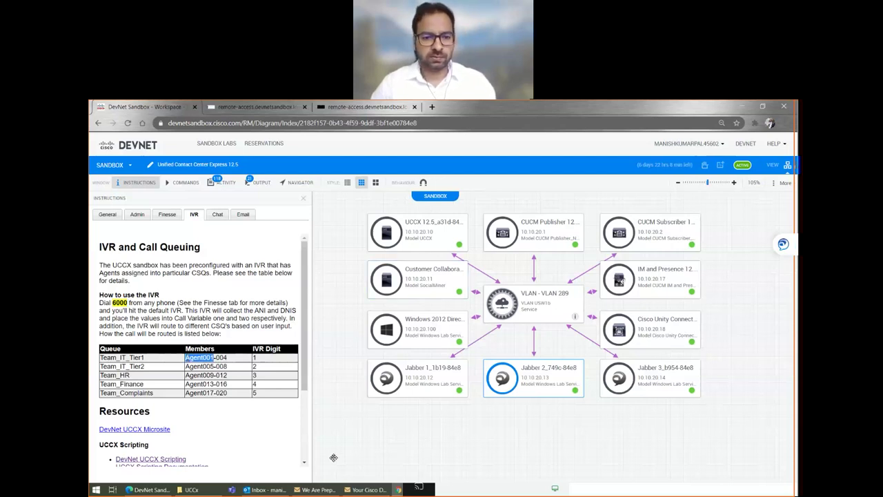
pyautogui.hotkey('alt', 'Tab')
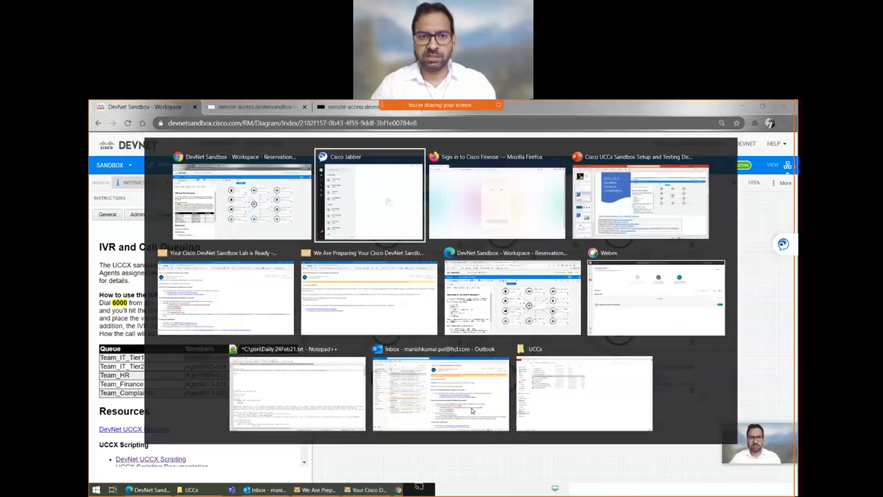
# - Call extension 6001 from Jabber, putting the Finesse agent into Not Ready - Non ACD Busy
pyautogui.click(465, 193)
pyautogui.write('6001')
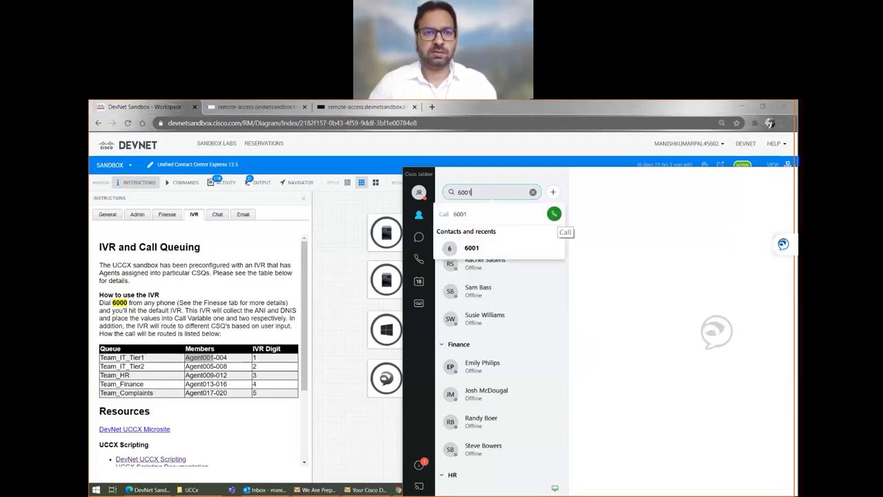
pyautogui.click(240, 107)
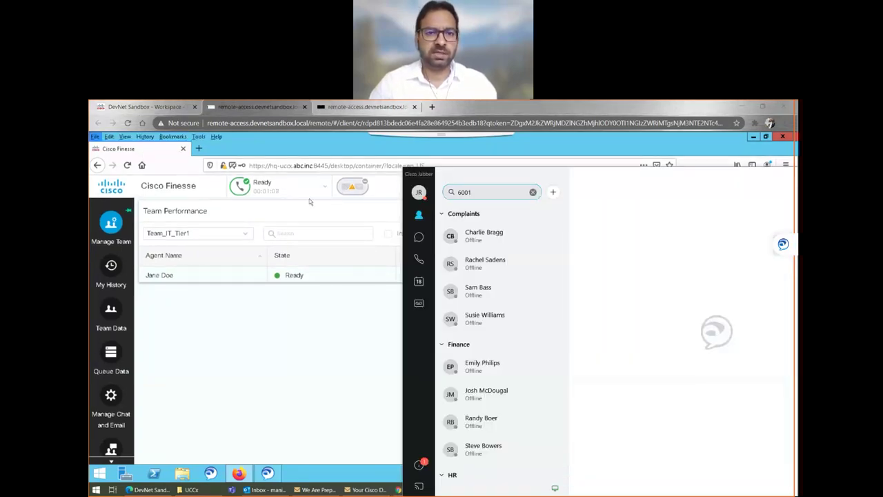
pyautogui.click(491, 195)
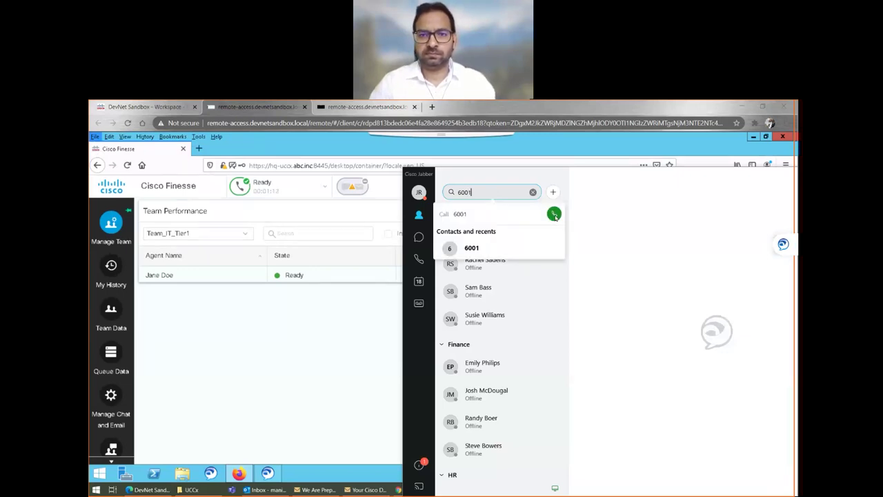
pyautogui.click(553, 213)
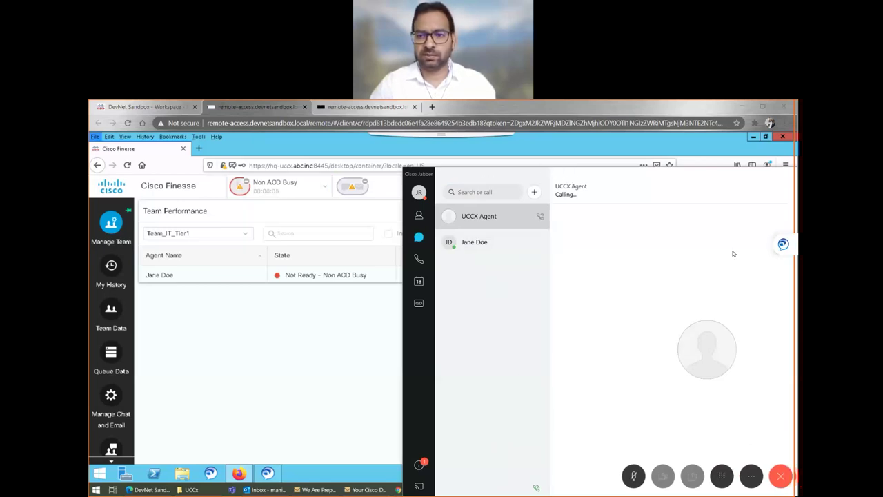
# - Answer the incoming 6003 call in Finesse, hide the Jabber call window, and show the local desktop
pyautogui.click(782, 246)
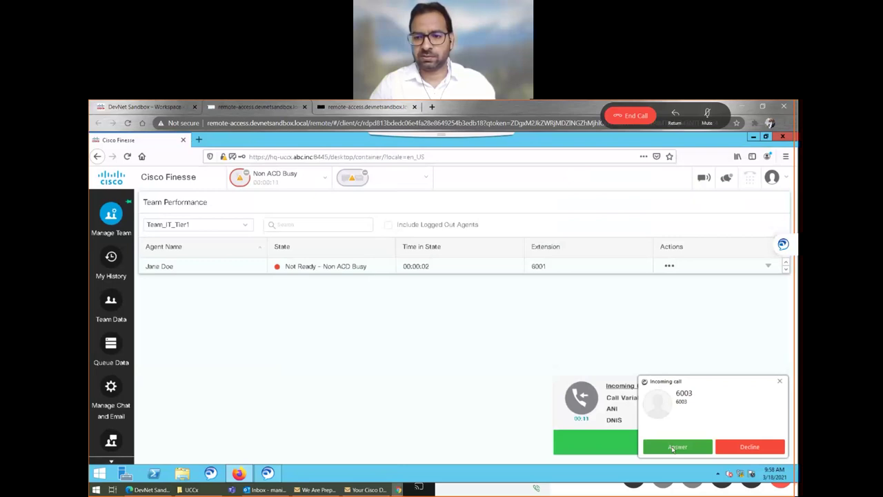
pyautogui.click(672, 447)
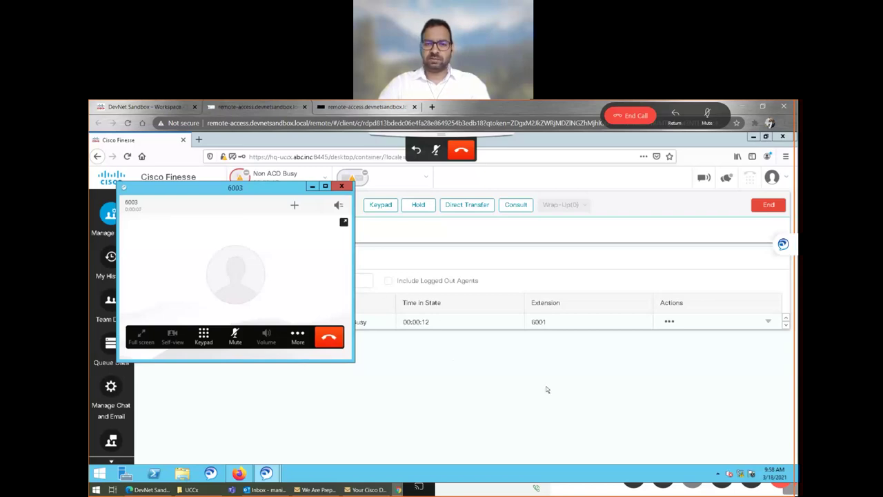
pyautogui.click(312, 187)
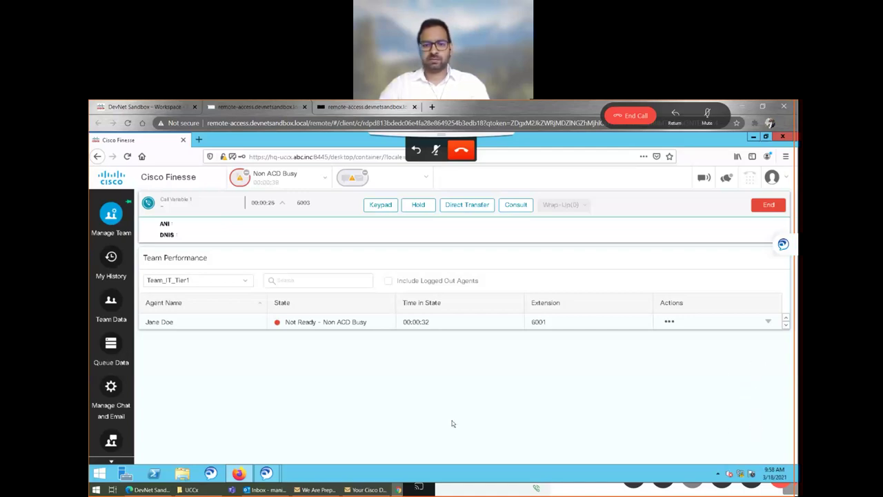
pyautogui.press('super+d')
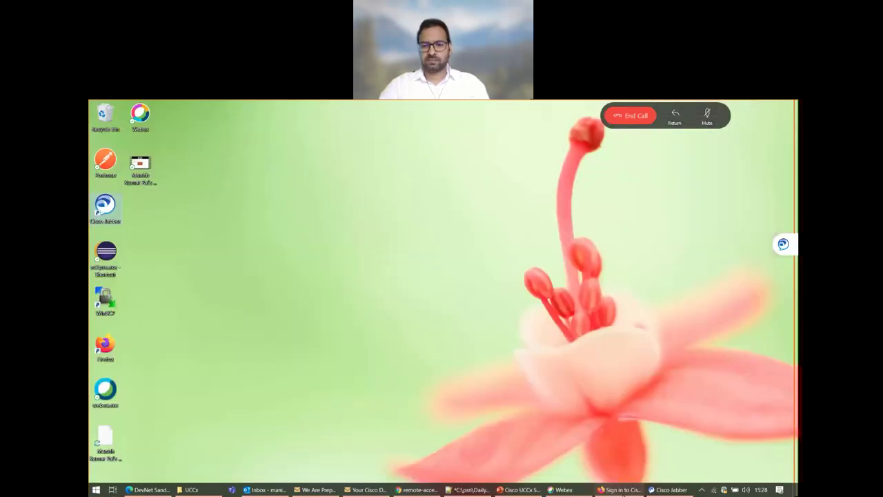
# - Check the connected UCCX Agent call in Jabber, minimize it, and return to remote Finesse
pyautogui.click(675, 115)
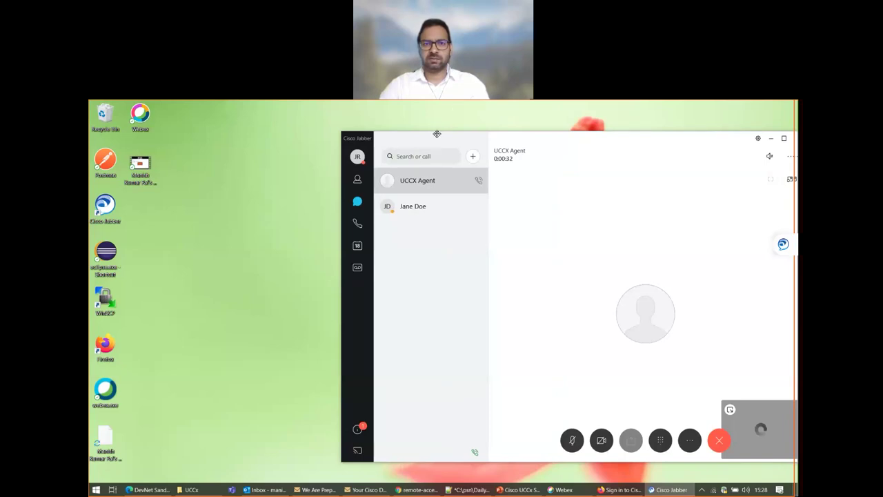
pyautogui.click(310, 132)
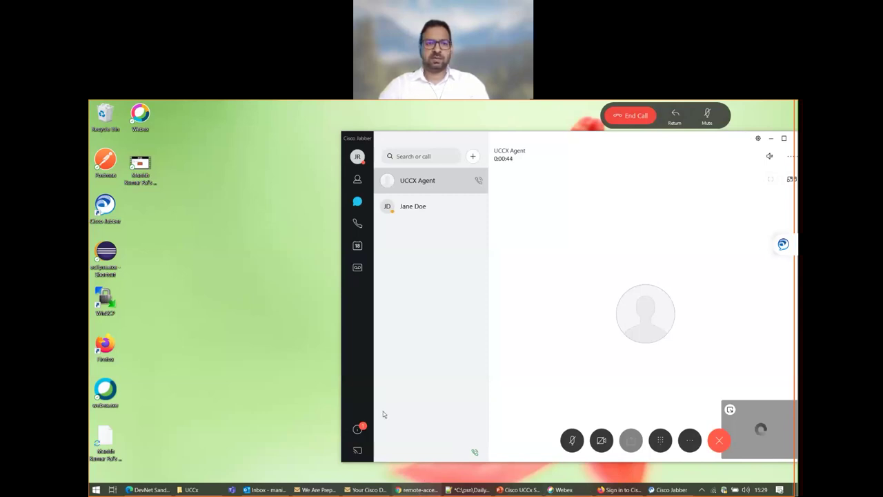
pyautogui.click(420, 489)
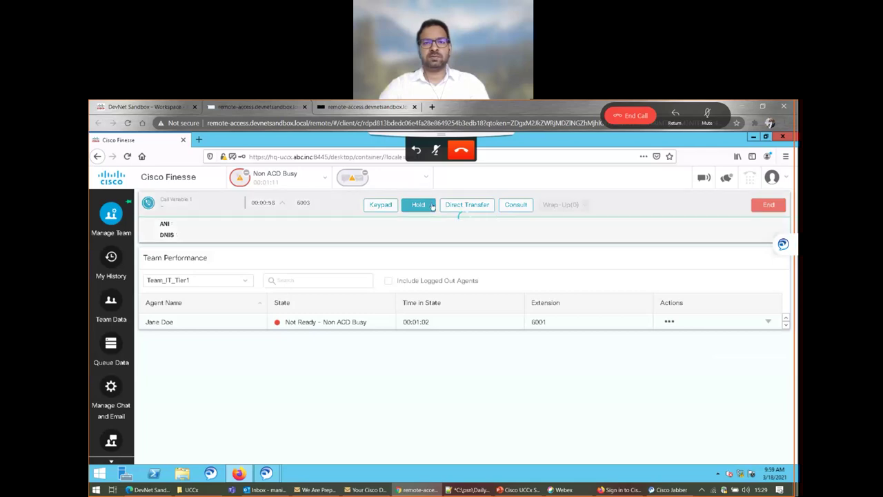
pyautogui.click(465, 205)
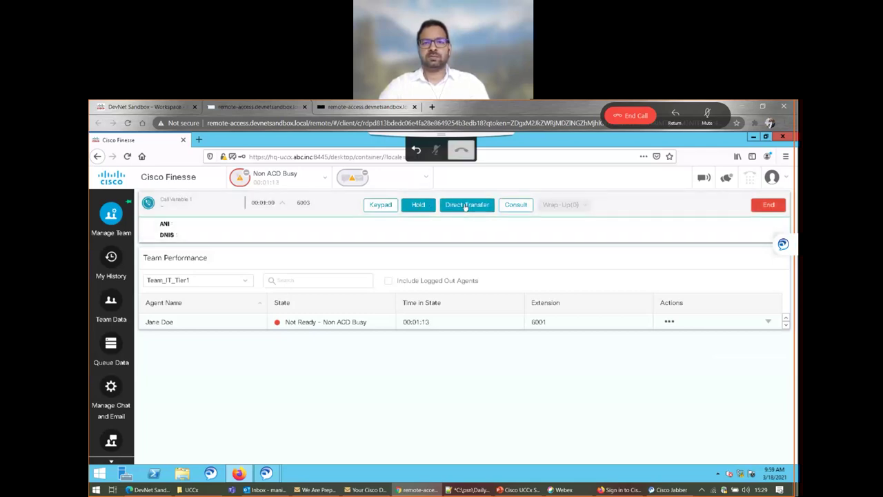
pyautogui.click(465, 205)
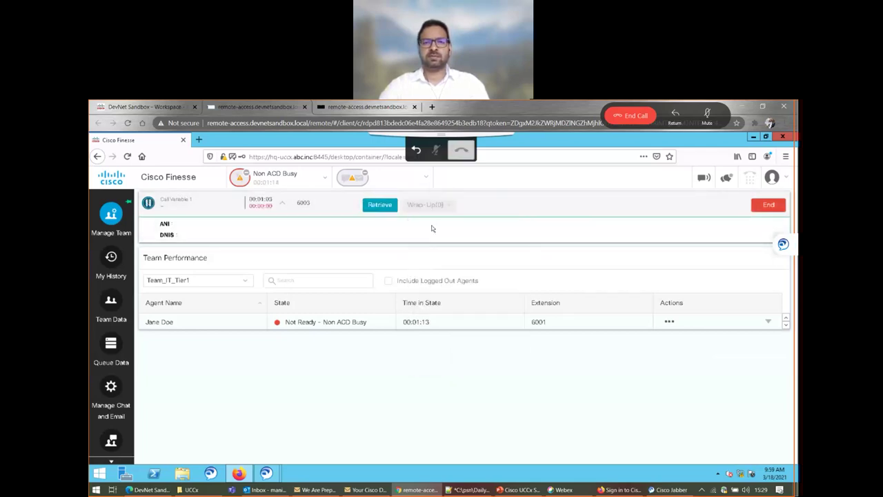
pyautogui.click(380, 205)
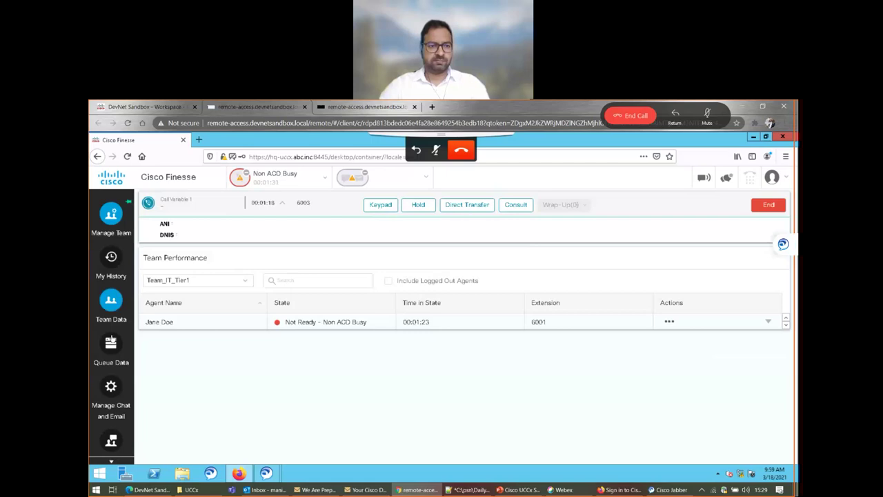
pyautogui.scroll(-1, 111, 338)
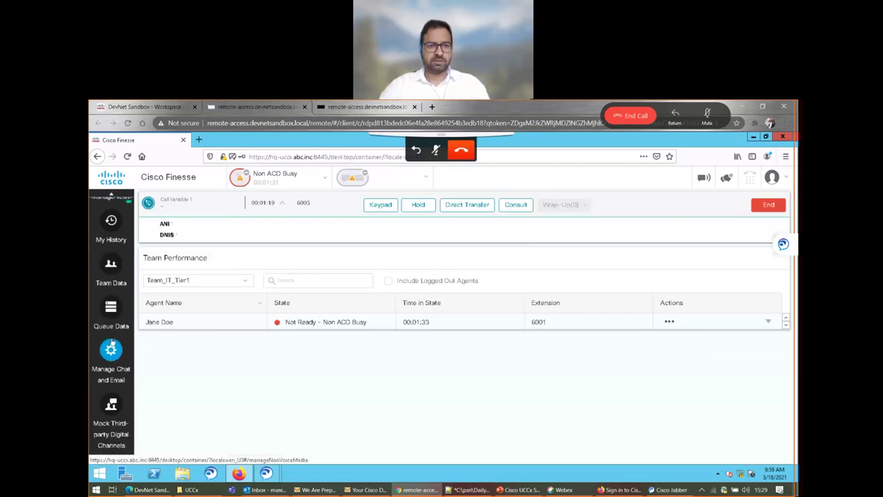
pyautogui.scroll(1, 111, 341)
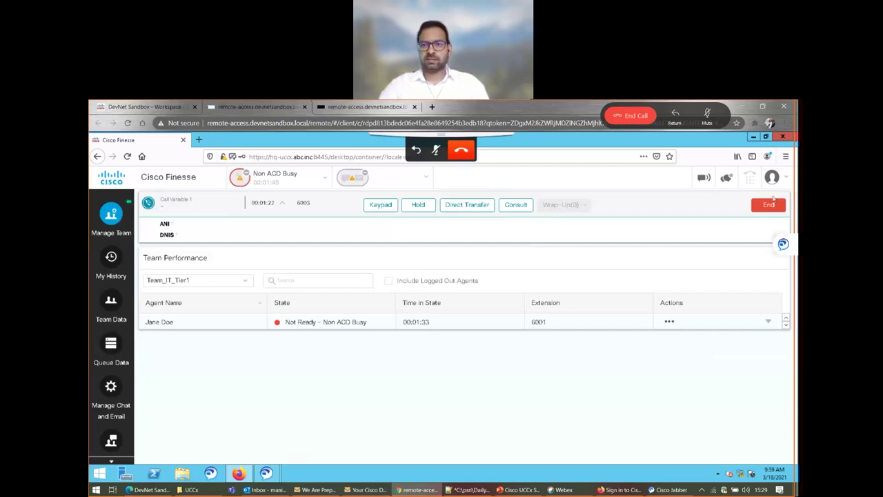
pyautogui.click(507, 209)
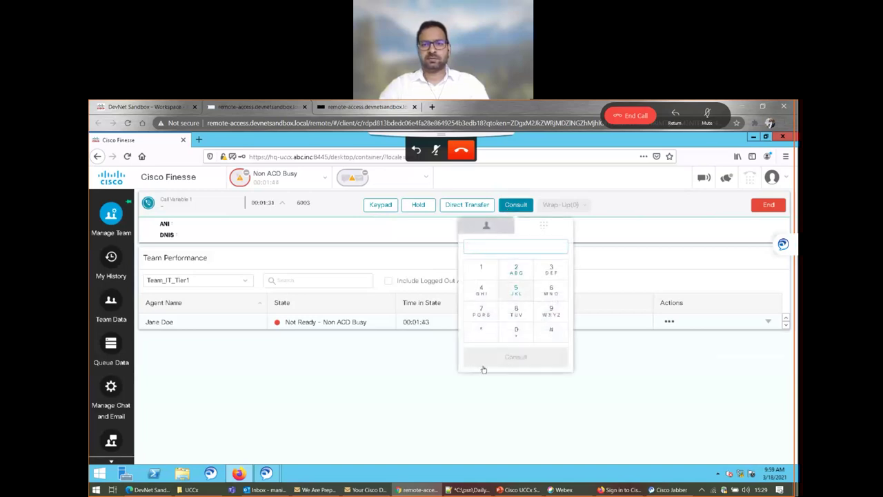
pyautogui.click(351, 229)
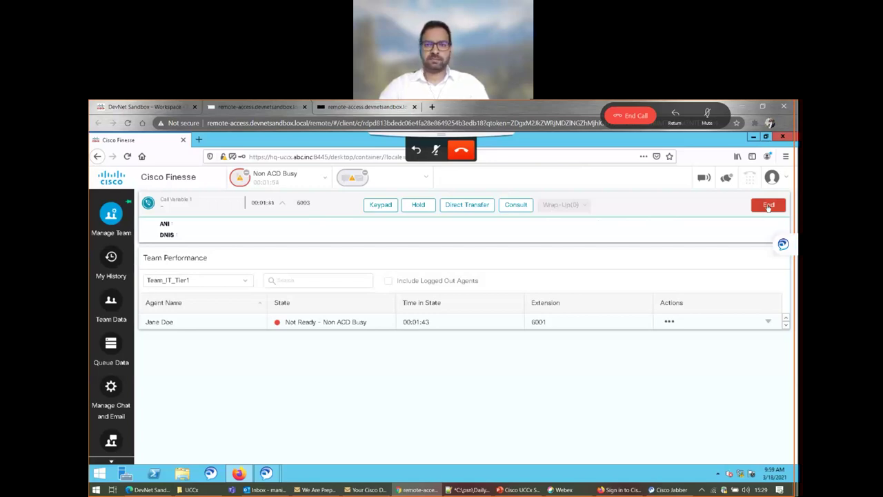
# - End the 6003 call and bring Finesse back in front with the agent Ready
pyautogui.click(768, 205)
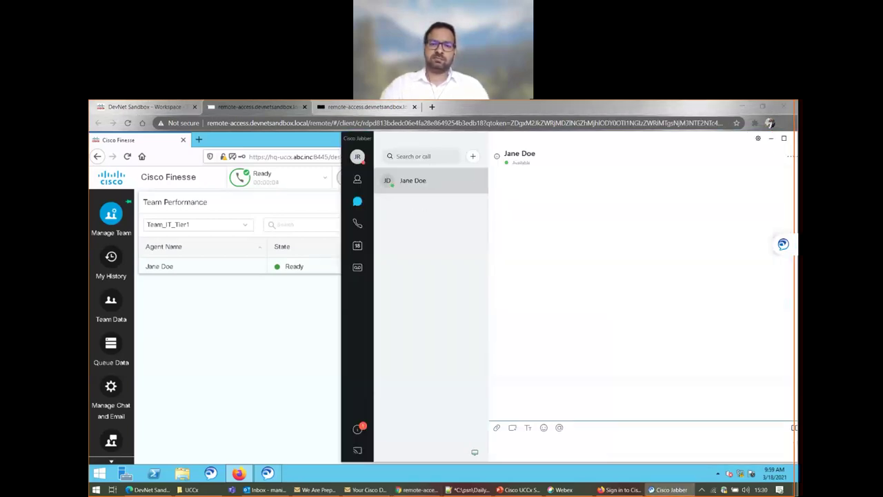
pyautogui.click(240, 296)
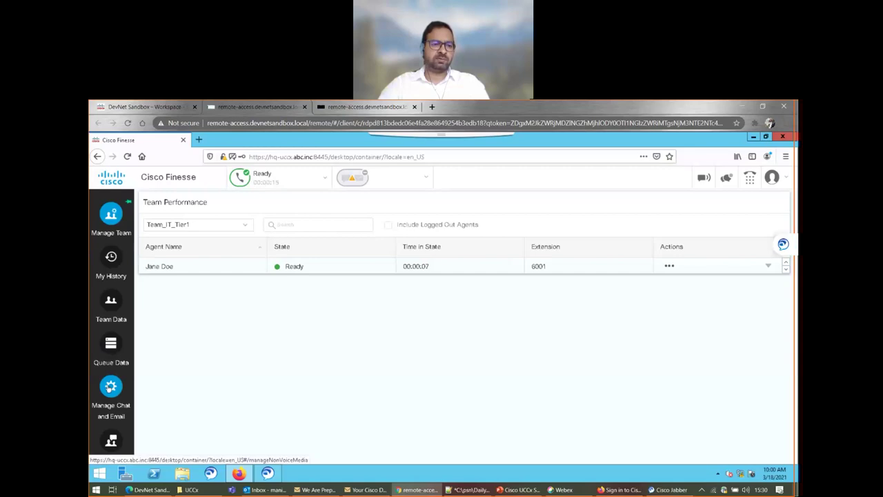
# - Accept both SocialMiner certificates, the chat/email service and the Chat XMPP service
pyautogui.click(110, 388)
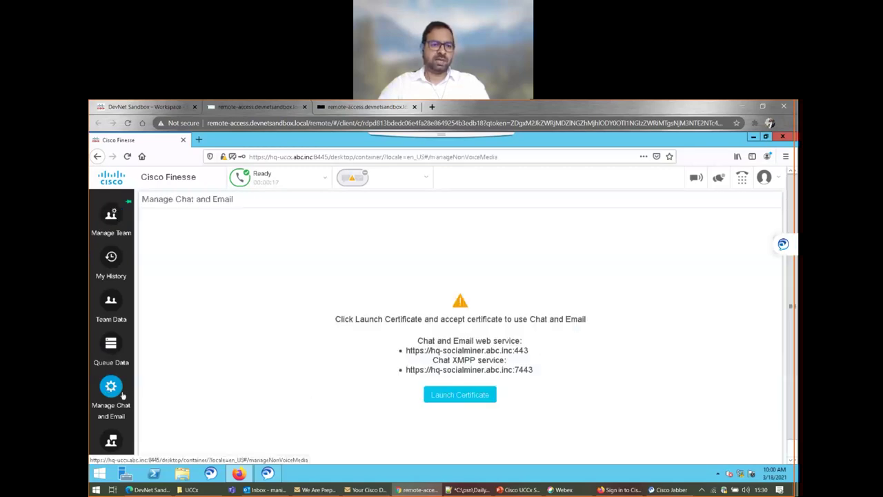
pyautogui.click(464, 400)
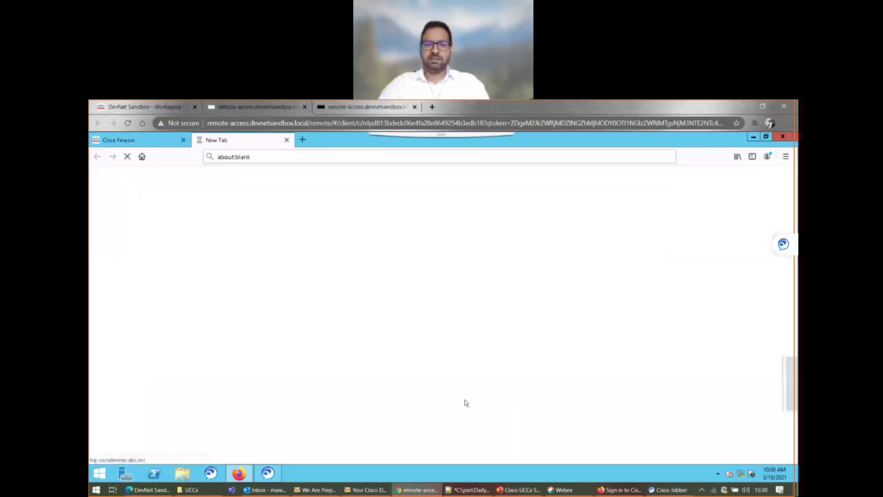
pyautogui.click(589, 372)
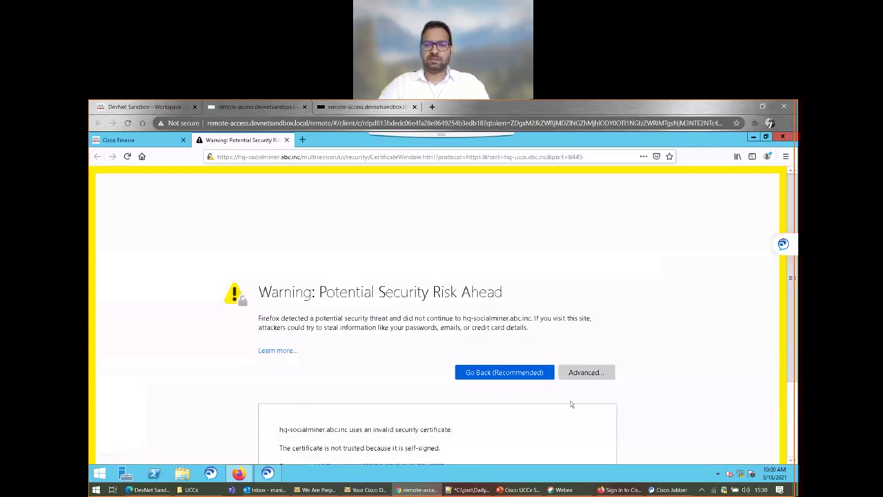
pyautogui.scroll(-2, 550, 423)
pyautogui.click(550, 422)
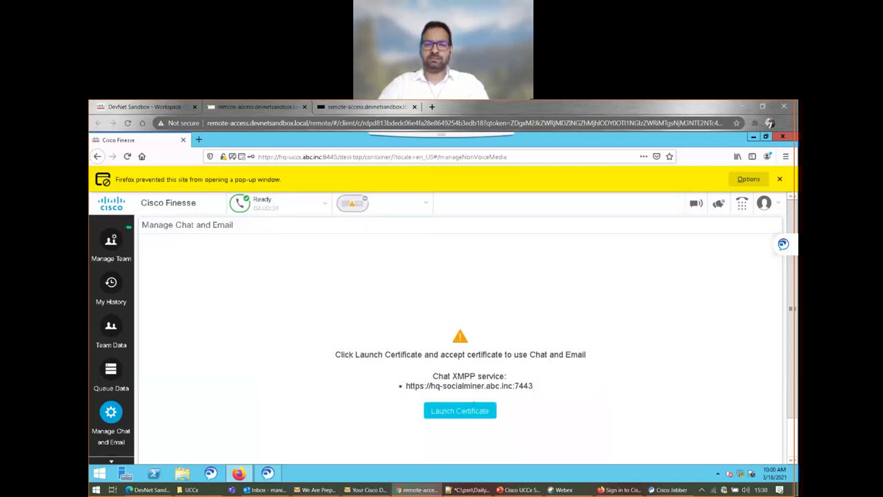
pyautogui.click(457, 411)
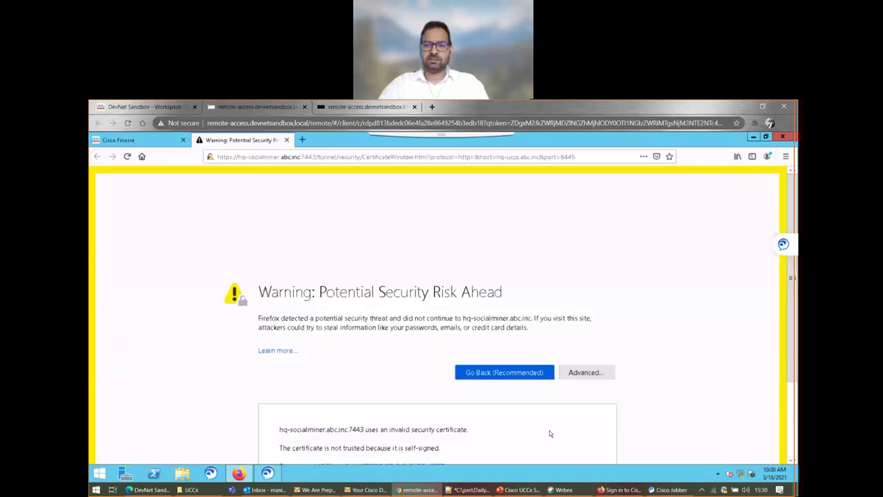
pyautogui.scroll(-3, 548, 433)
pyautogui.click(560, 423)
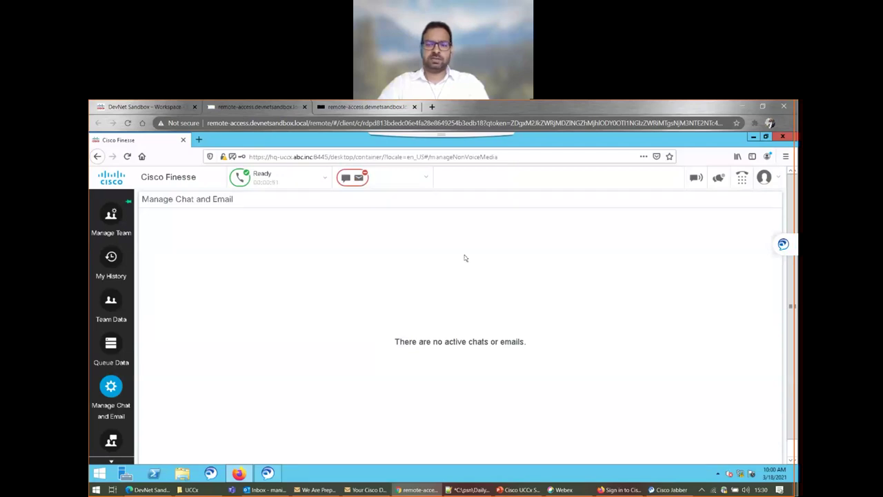
# - Set the chat and email status to Ready and return to the DevNet Sandbox tab
pyautogui.click(423, 180)
pyautogui.click(358, 215)
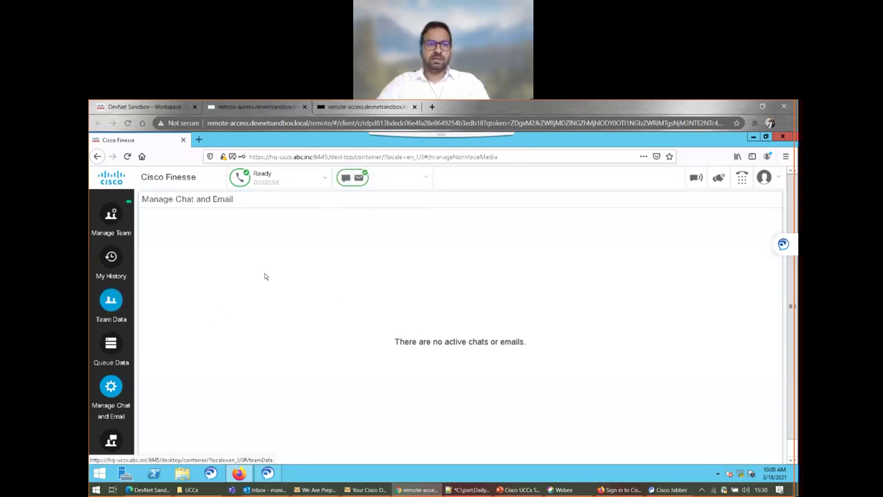
pyautogui.click(142, 108)
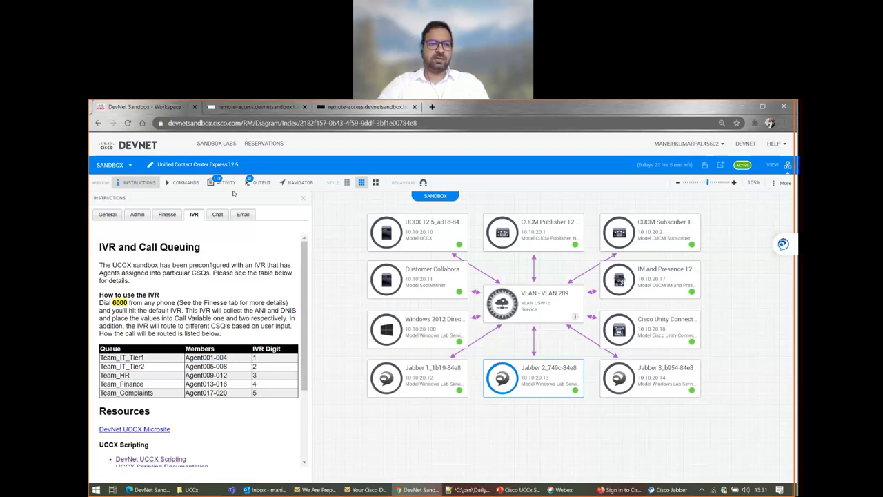
# - Review the Chat and Email instructions, selecting Agent001 in the Email Queue table
pyautogui.click(215, 216)
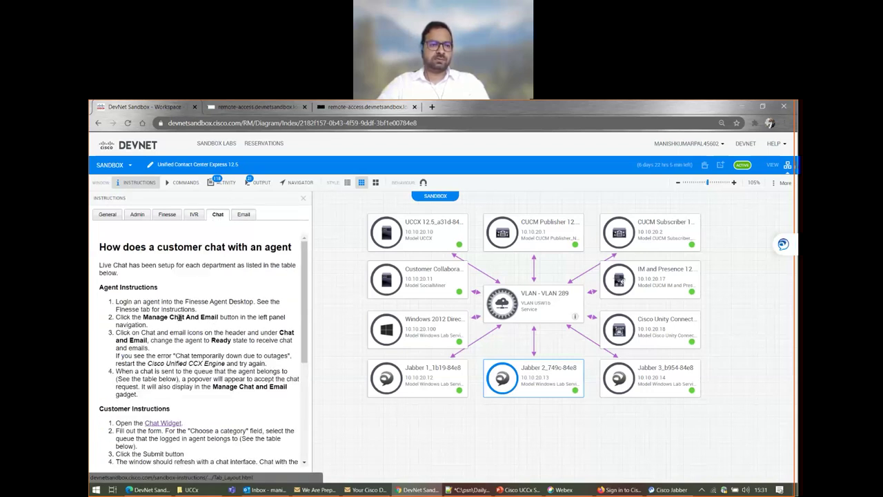
pyautogui.click(237, 216)
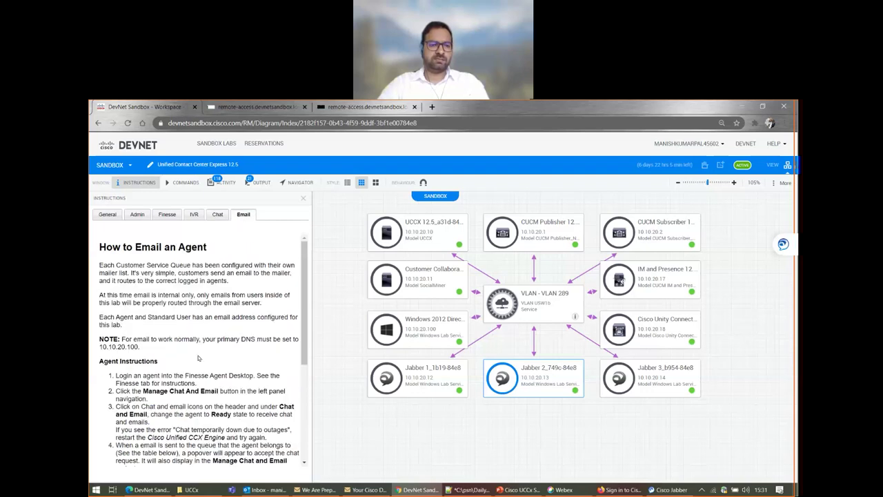
pyautogui.scroll(-2, 188, 380)
pyautogui.scroll(2, 188, 380)
pyautogui.scroll(-4, 188, 380)
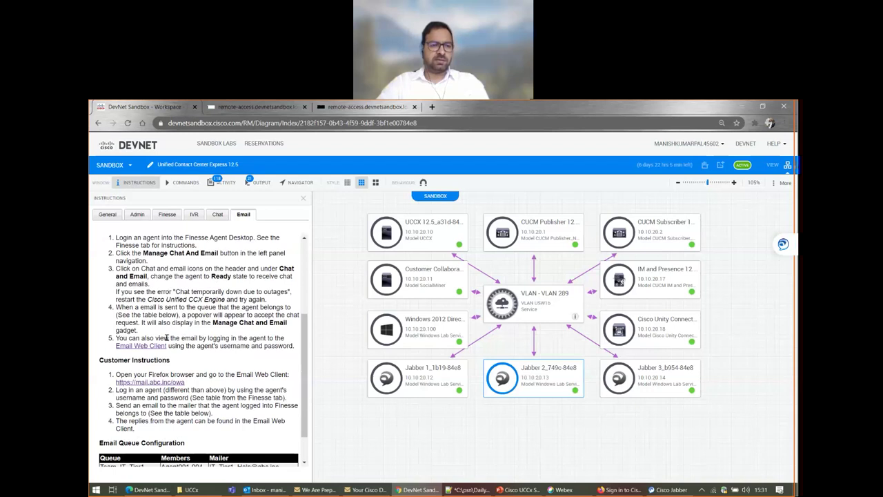
pyautogui.scroll(-1, 166, 337)
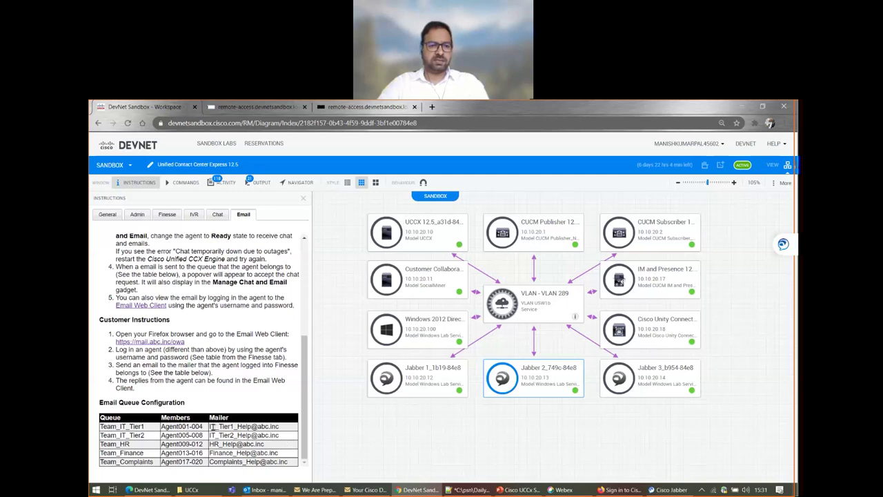
pyautogui.doubleClick(175, 426)
pyautogui.scroll(5, 175, 414)
pyautogui.scroll(-5, 175, 414)
# - Review the Admin, Finesse login and IVR instruction tabs
pyautogui.click(137, 214)
pyautogui.scroll(-3, 167, 348)
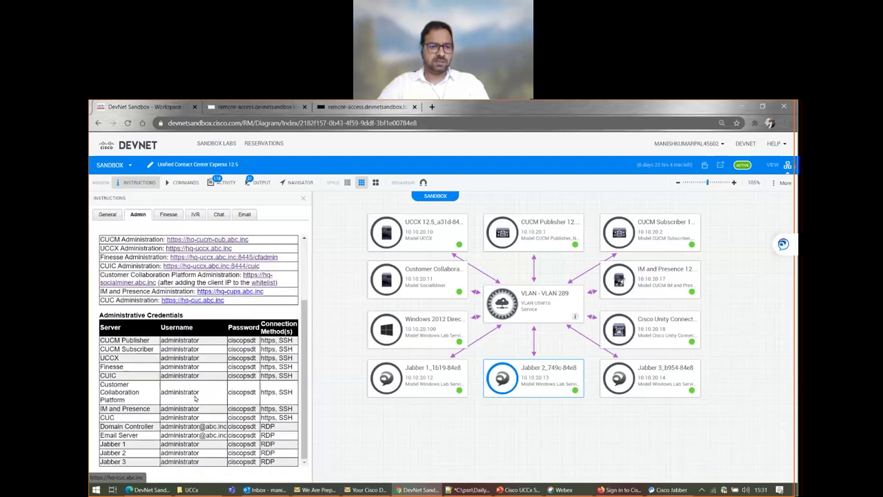
pyautogui.scroll(3, 162, 290)
pyautogui.click(159, 216)
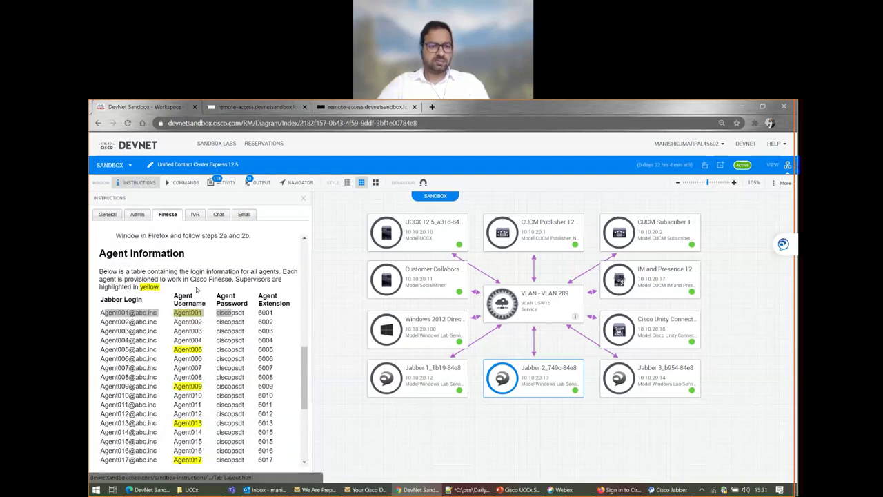
pyautogui.scroll(-10, 217, 425)
pyautogui.scroll(10, 216, 425)
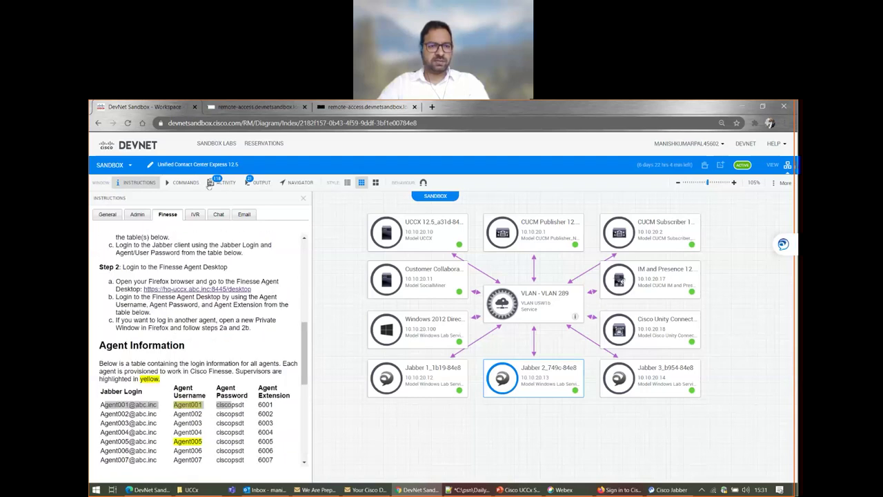
pyautogui.click(195, 218)
pyautogui.scroll(-2, 234, 323)
pyautogui.scroll(-2, 234, 322)
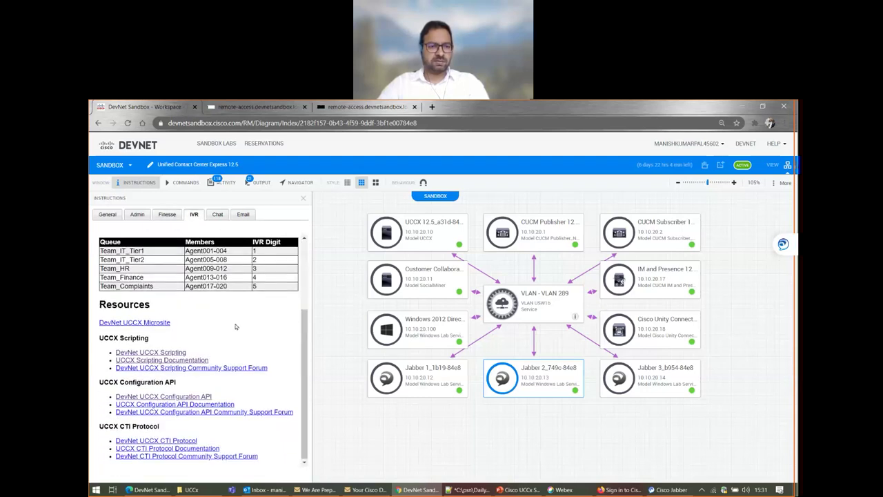
pyautogui.scroll(3, 235, 323)
# - Highlight the Team_IT_Tier1 mailer address and open the mail.abc.inc/owa Email Web Client in a new tab
pyautogui.click(243, 216)
pyautogui.scroll(-2, 237, 353)
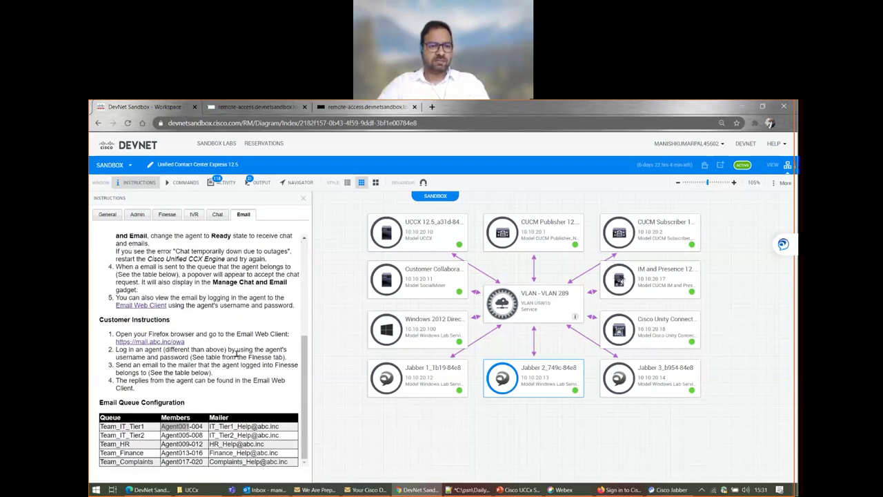
pyautogui.scroll(1, 237, 353)
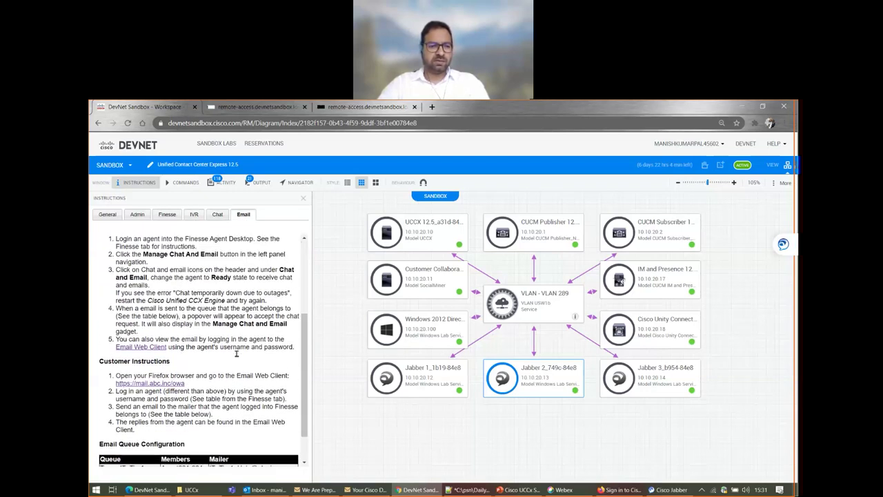
pyautogui.scroll(-1, 236, 353)
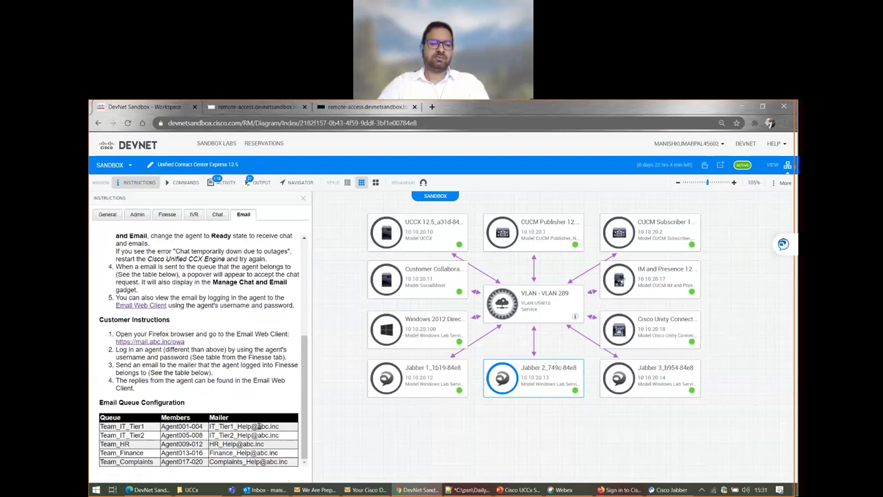
pyautogui.moveTo(280, 426); pyautogui.dragTo(210, 427)
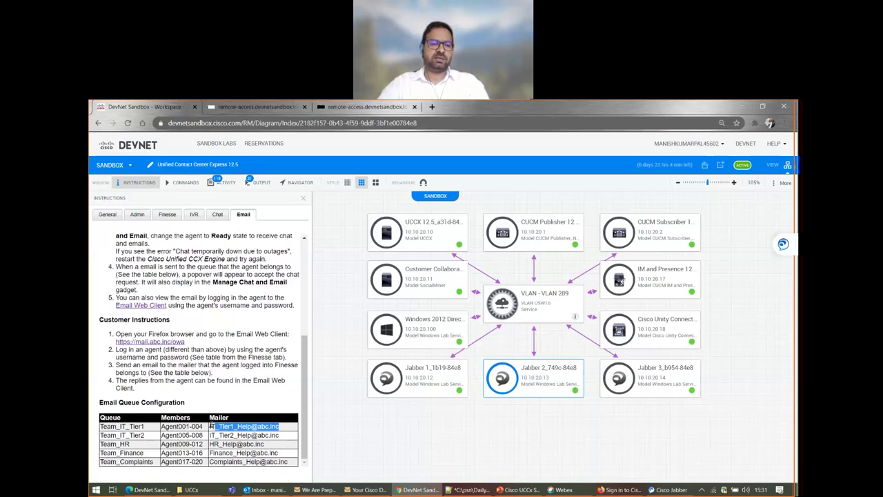
pyautogui.click(219, 428)
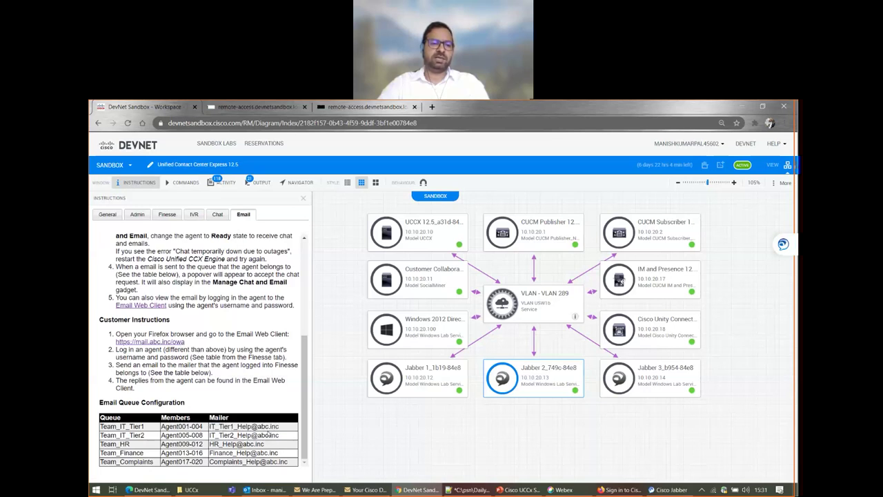
pyautogui.moveTo(282, 427); pyautogui.dragTo(211, 426)
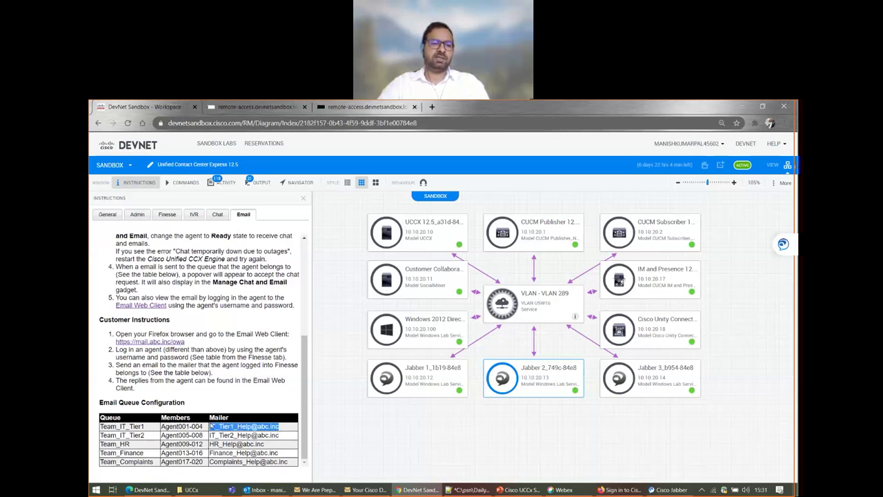
pyautogui.click(209, 426)
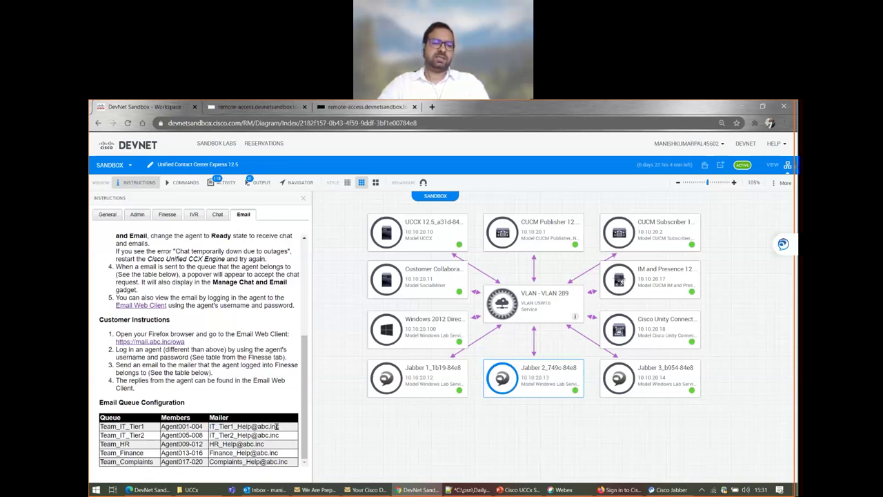
pyautogui.moveTo(281, 428); pyautogui.dragTo(208, 427)
pyautogui.click(166, 341)
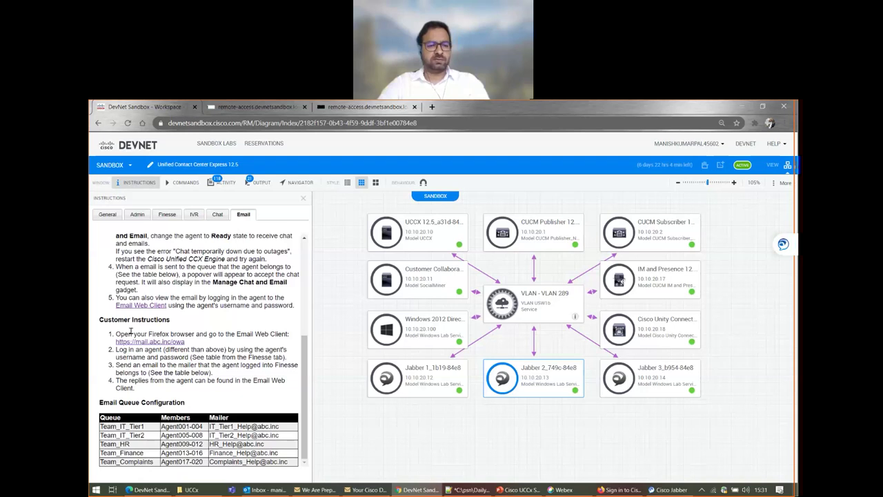
pyautogui.middleClick(166, 343)
pyautogui.click(350, 108)
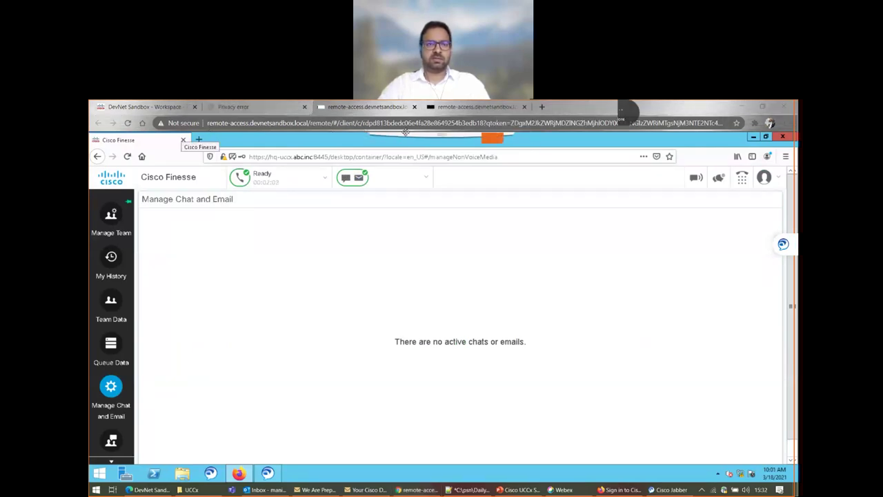
# - Proceed past the mail.abc.inc certificate warning and paste the saved agent user name into sign-in
pyautogui.click(231, 107)
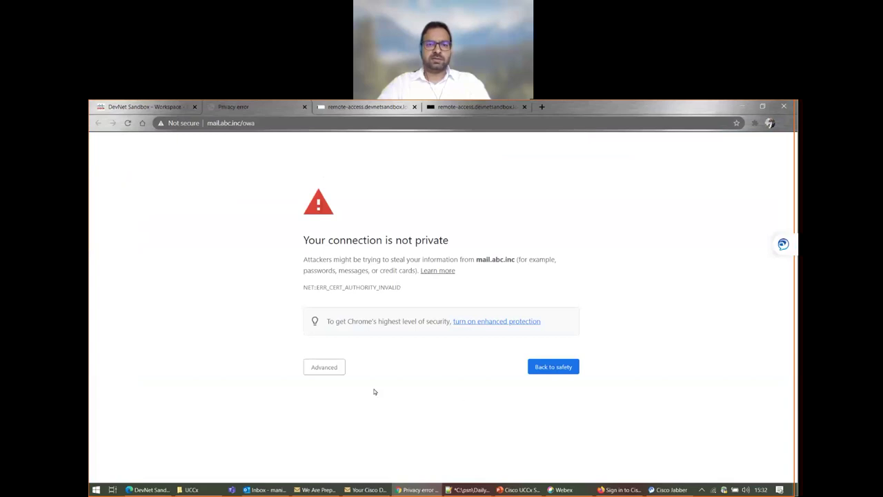
pyautogui.click(328, 370)
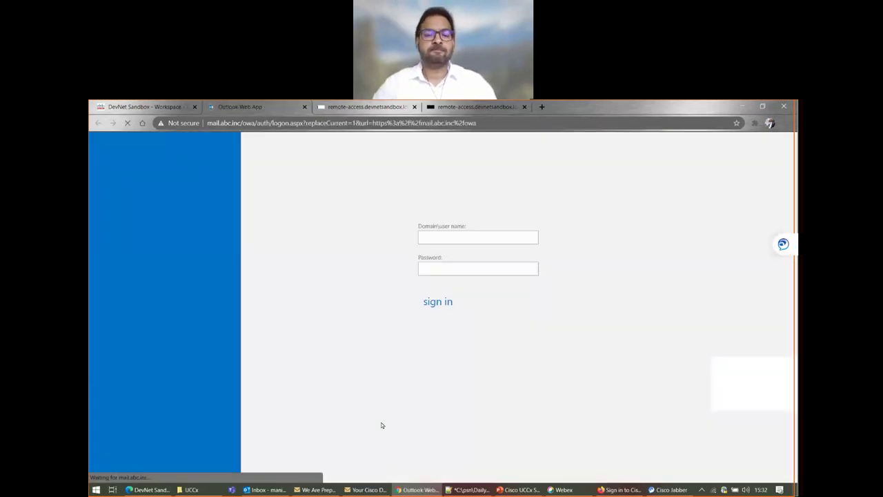
pyautogui.click(434, 259)
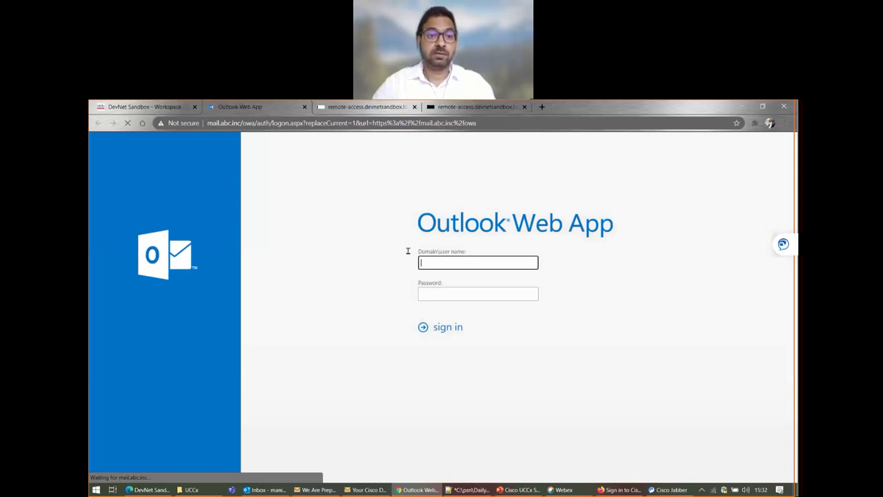
pyautogui.hotkey('ctrl', 'v')
pyautogui.press('Tab')
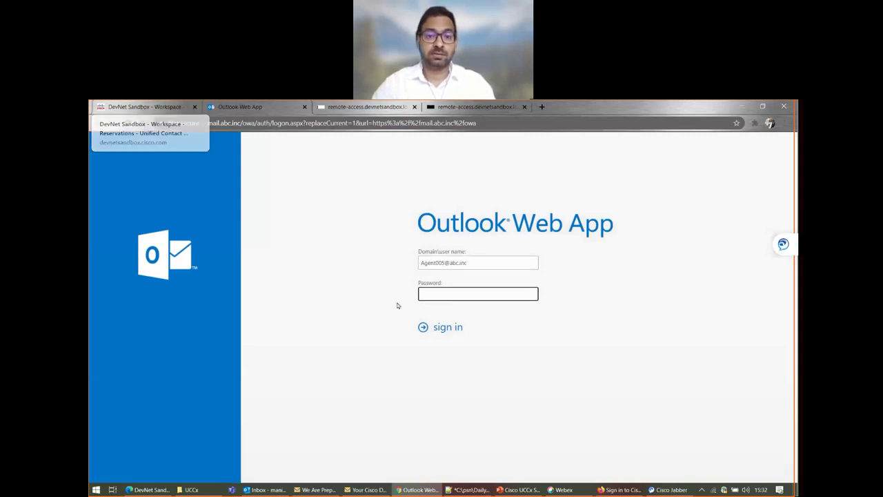
pyautogui.click(157, 107)
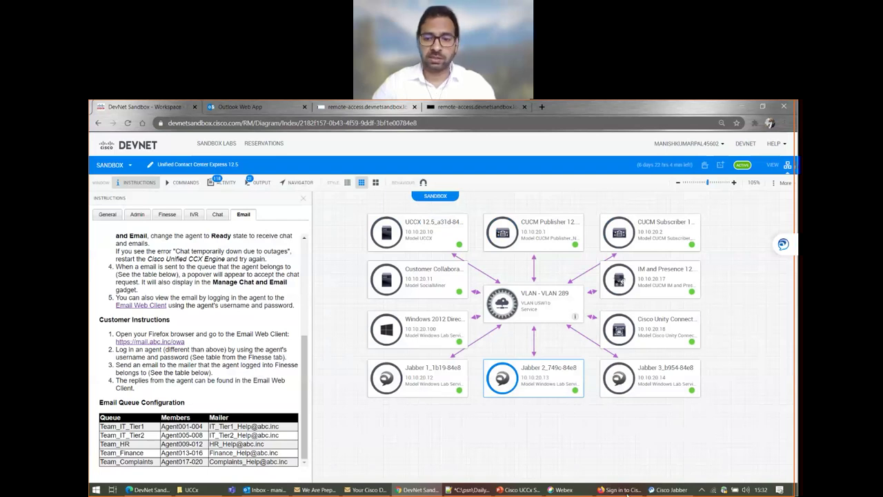
# - Check which agent is signed into the Jabber chat window
pyautogui.click(668, 490)
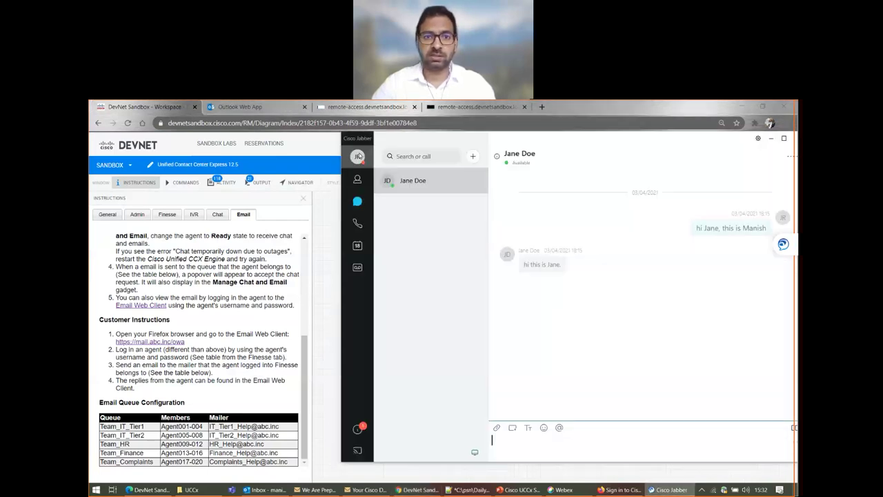
pyautogui.click(358, 155)
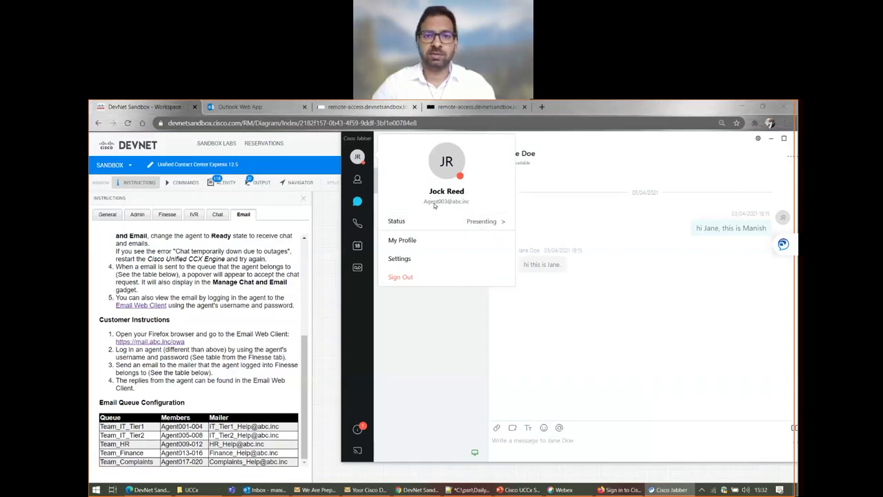
pyautogui.click(184, 320)
# - Review the lab's Admin credentials, then the Finesse Agent Information table
pyautogui.scroll(5, 194, 290)
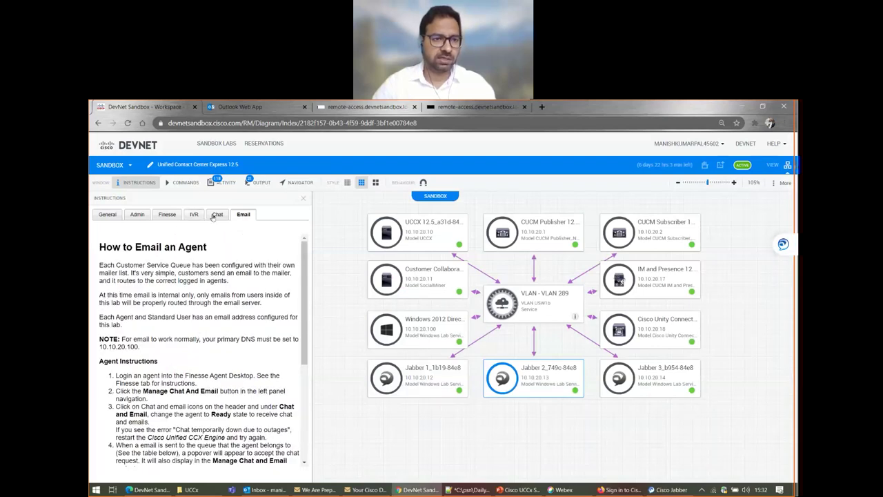
pyautogui.click(137, 214)
pyautogui.scroll(-5, 173, 399)
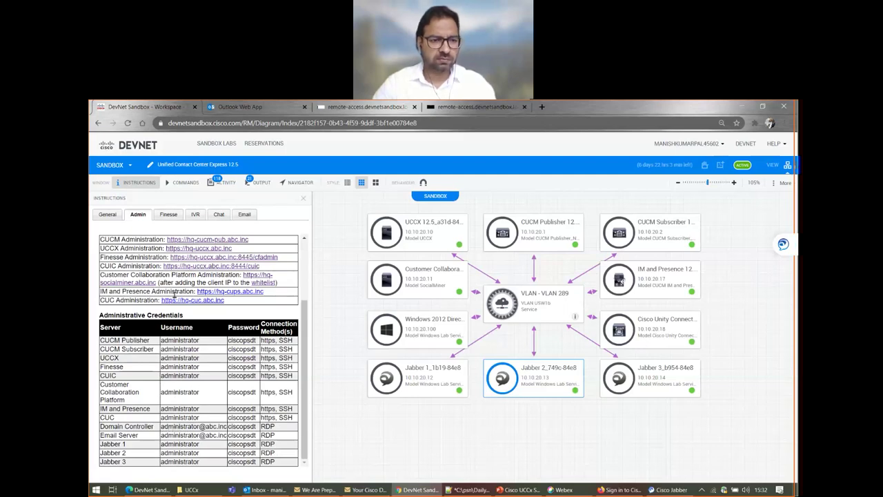
pyautogui.scroll(5, 174, 295)
pyautogui.click(167, 214)
pyautogui.scroll(-5, 222, 431)
pyautogui.scroll(3, 221, 407)
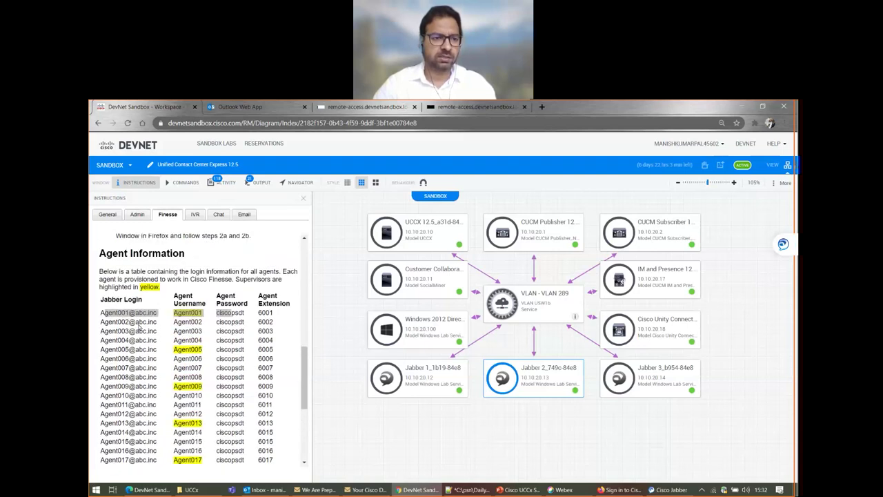
# - Highlight the first agent's Jabber login, username and password in the agent table
pyautogui.moveTo(101, 312); pyautogui.dragTo(158, 313)
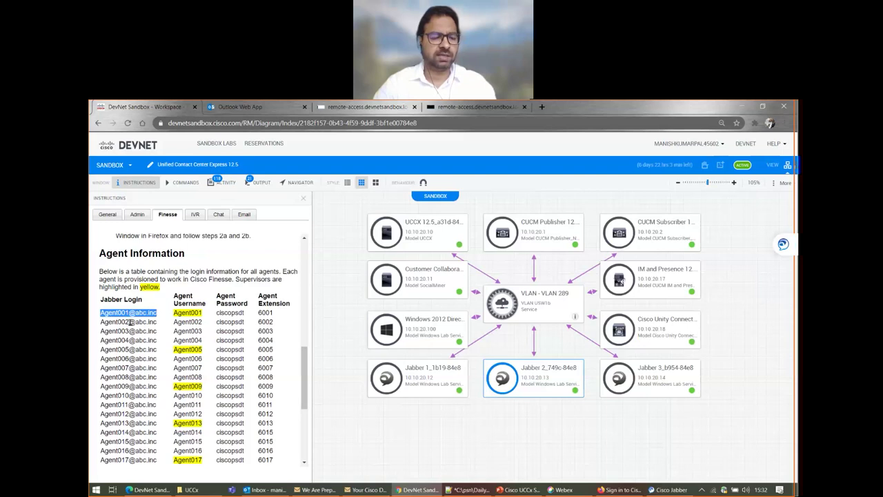
pyautogui.doubleClick(184, 314)
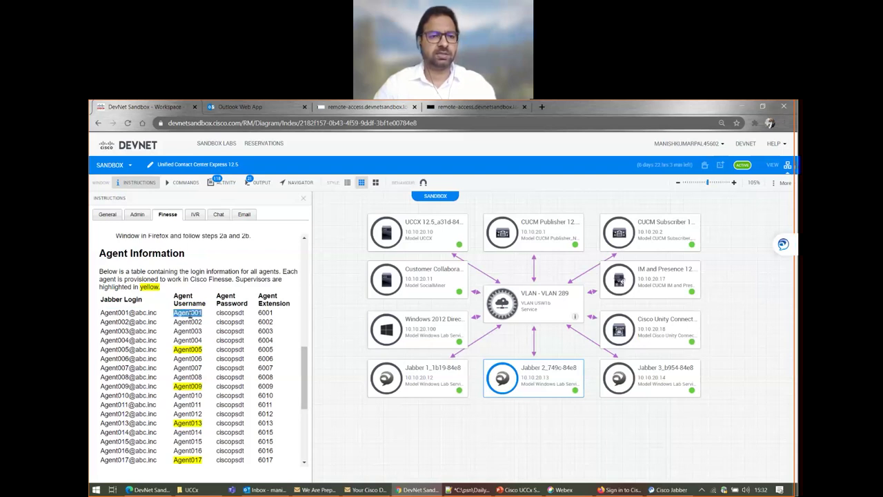
pyautogui.doubleClick(223, 314)
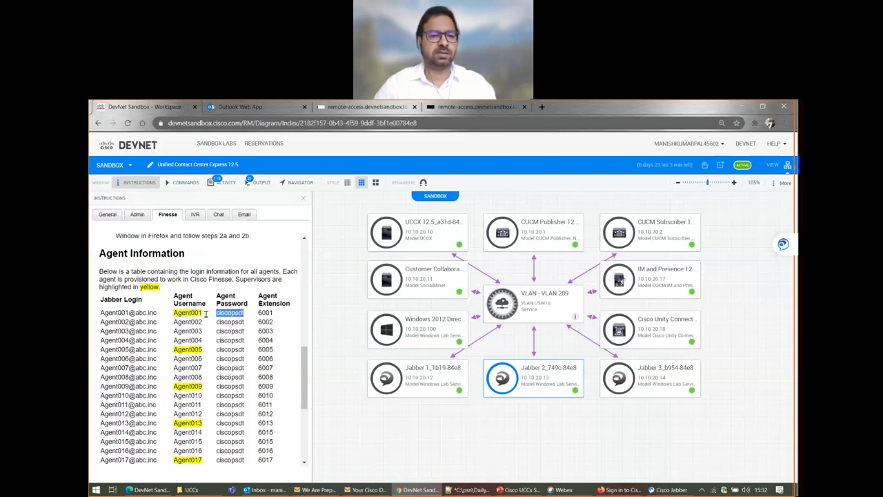
pyautogui.click(192, 314)
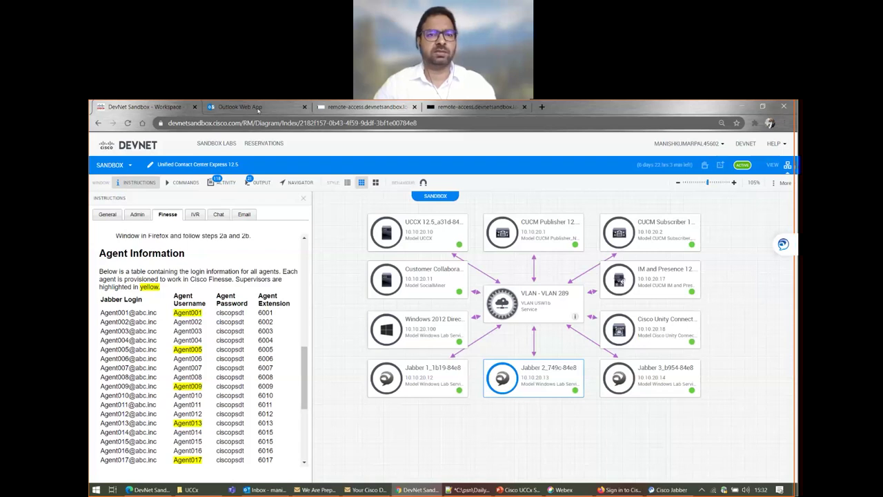
pyautogui.click(355, 107)
# - Move the Outlook Web App tab last and sign in with the agent's password
pyautogui.click(256, 107)
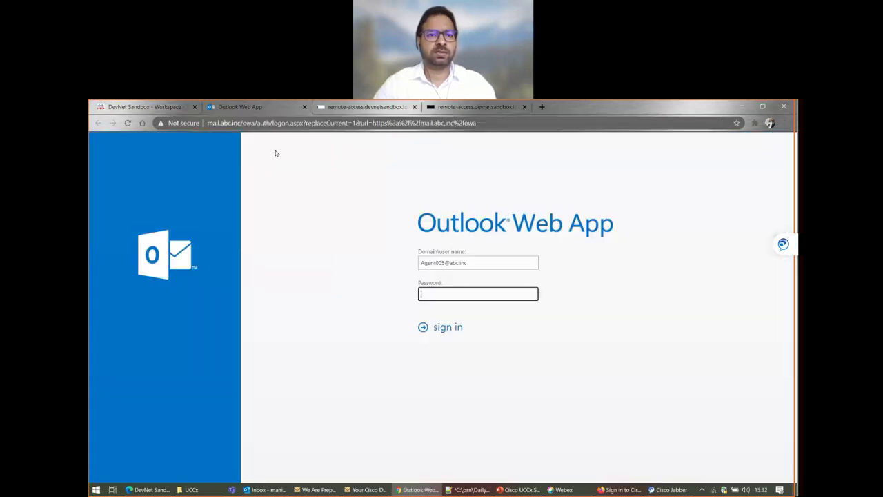
pyautogui.moveTo(526, 123); pyautogui.dragTo(474, 109)
pyautogui.click(445, 263)
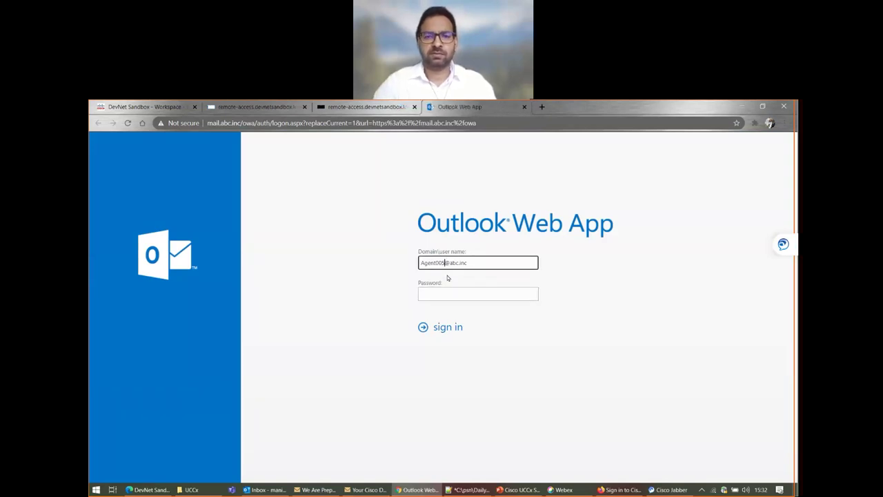
pyautogui.click(451, 291)
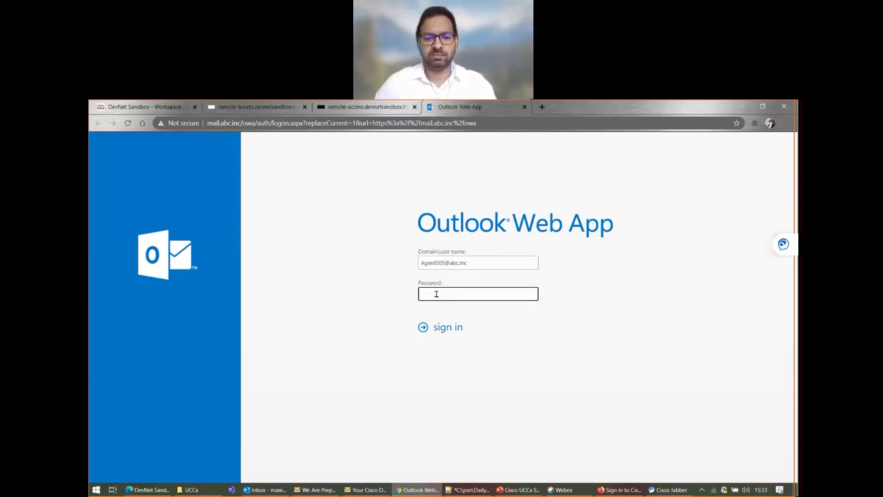
pyautogui.write('•••')
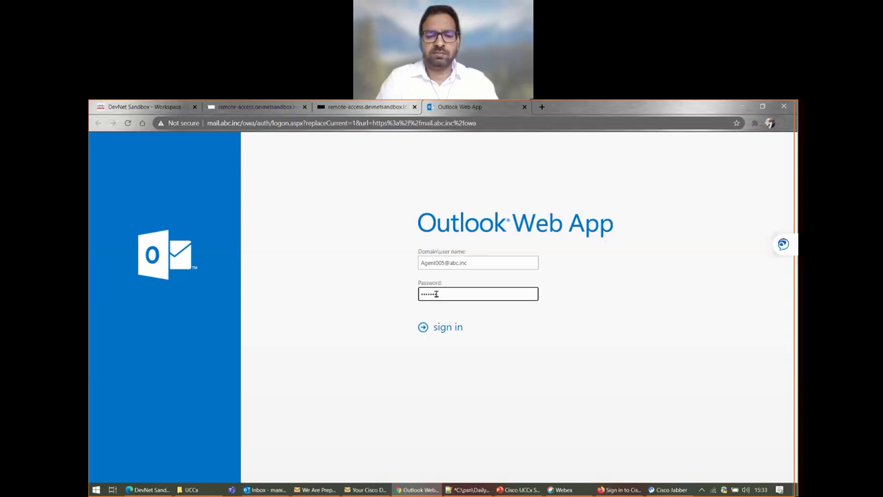
pyautogui.press('Return')
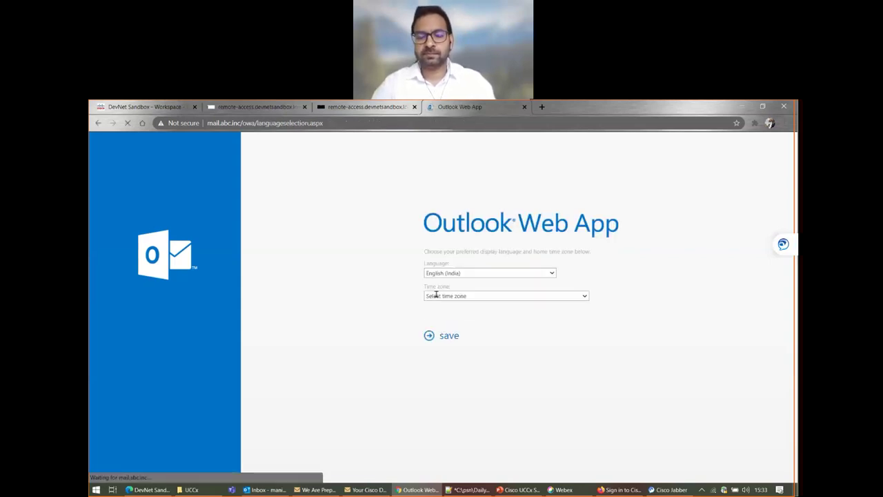
# - Set the home time zone to (UTC+05:30) Chennai, Kolkata, Mumbai, New Delhi and save
pyautogui.click(438, 339)
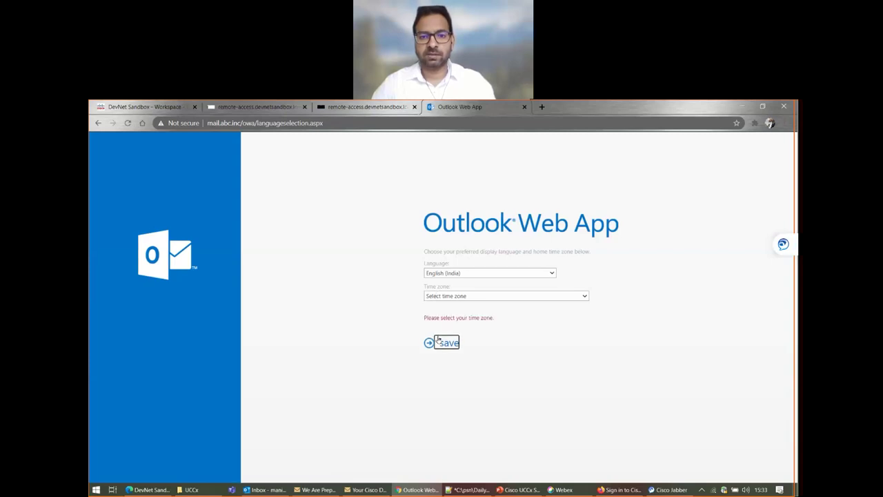
pyautogui.click(444, 297)
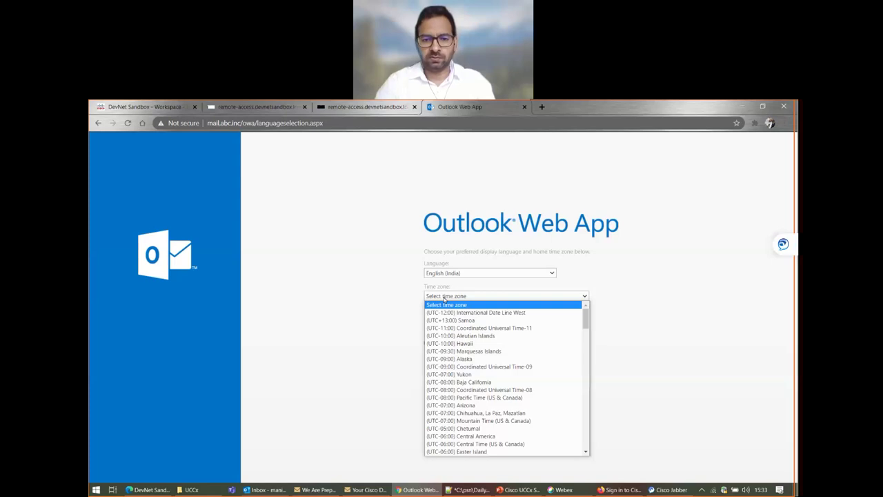
pyautogui.scroll(-4, 466, 414)
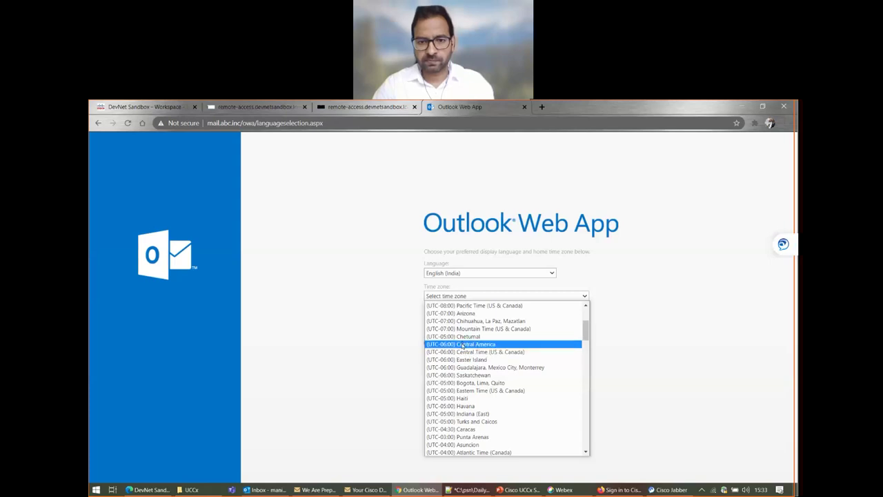
pyautogui.scroll(-10, 462, 390)
pyautogui.scroll(-3, 462, 393)
pyautogui.scroll(3, 462, 394)
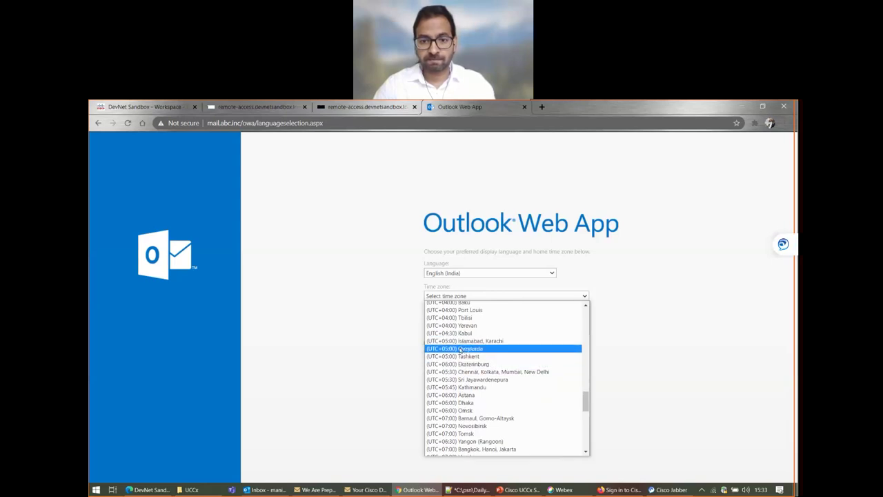
pyautogui.click(460, 373)
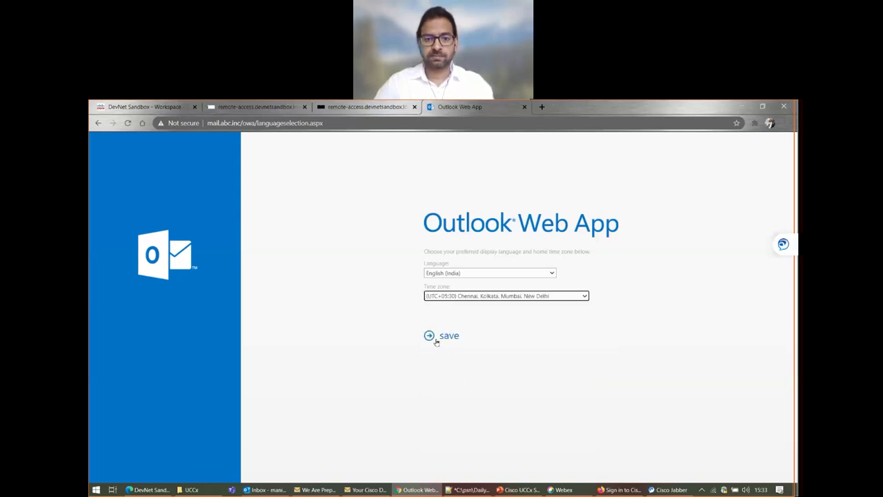
pyautogui.click(434, 339)
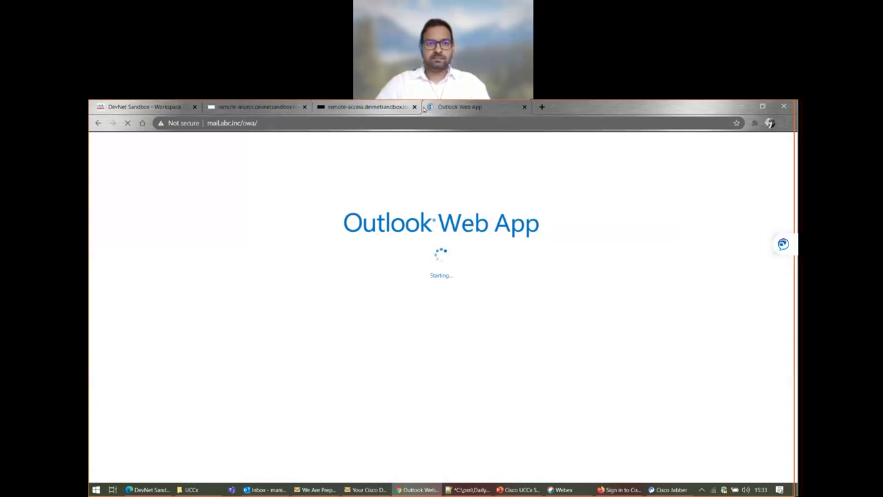
# - Once the inbox finishes loading, open a blank new message in Outlook Web App
pyautogui.click(278, 107)
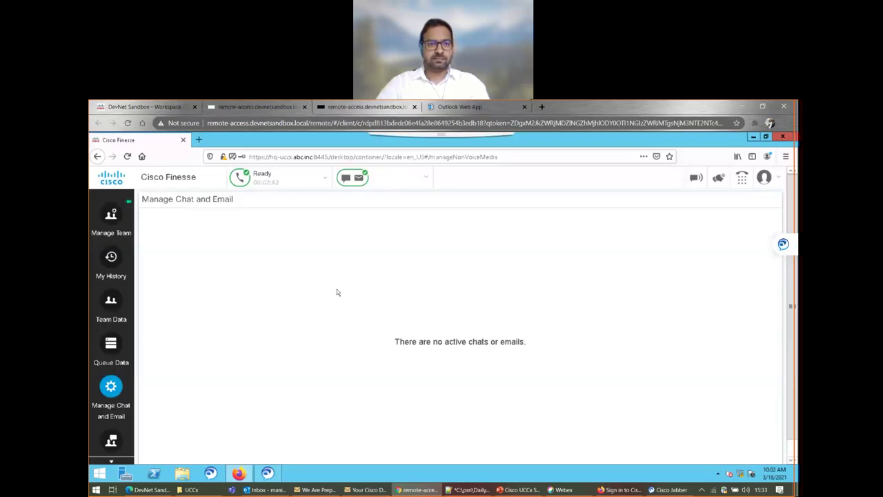
pyautogui.click(431, 109)
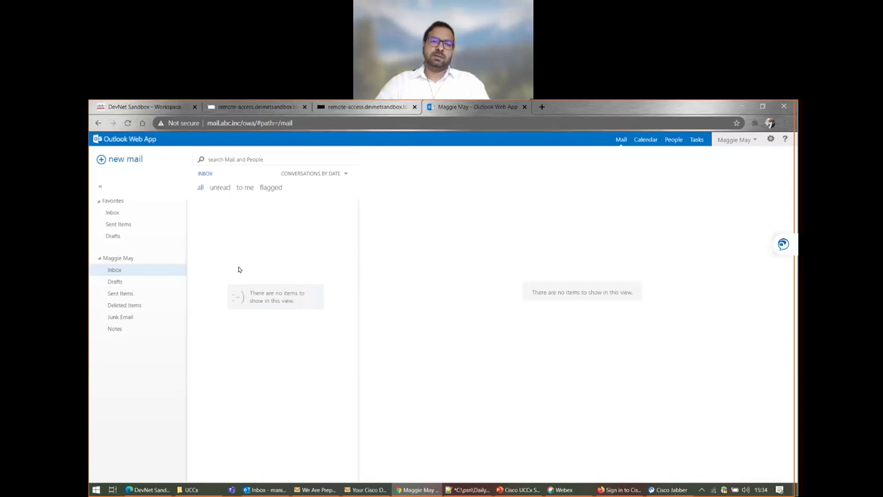
pyautogui.click(126, 160)
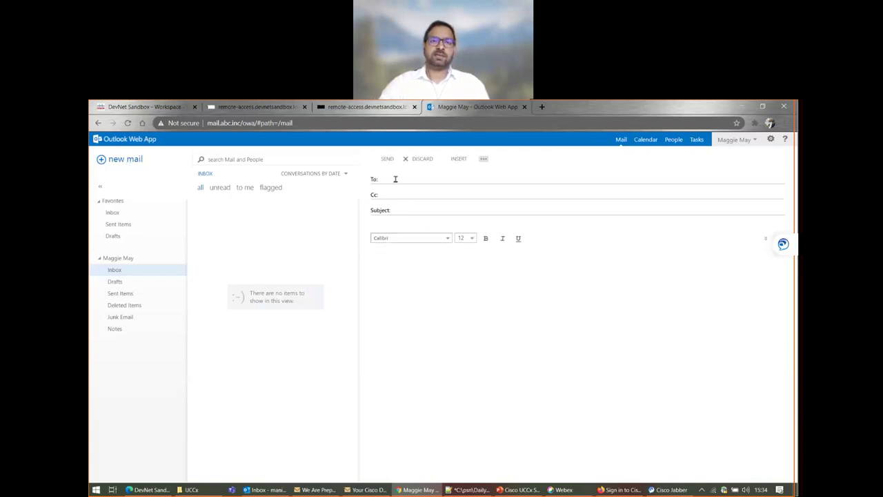
pyautogui.click(143, 107)
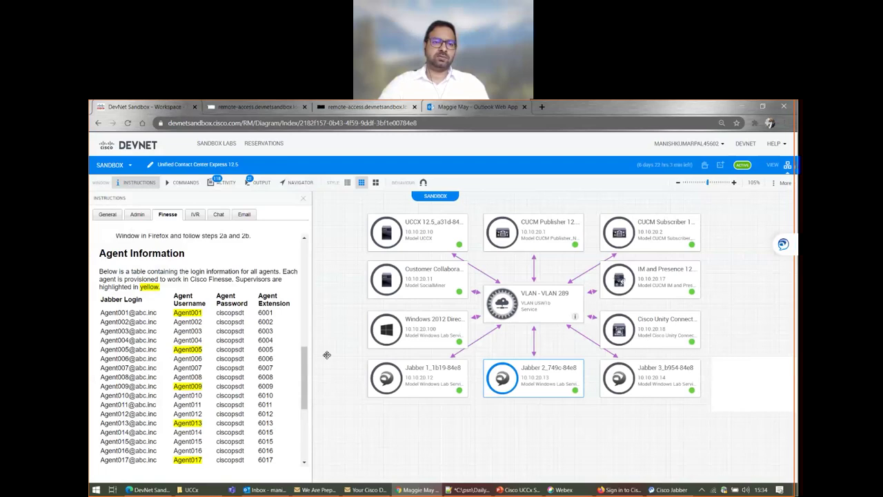
pyautogui.scroll(5, 207, 344)
pyautogui.click(244, 215)
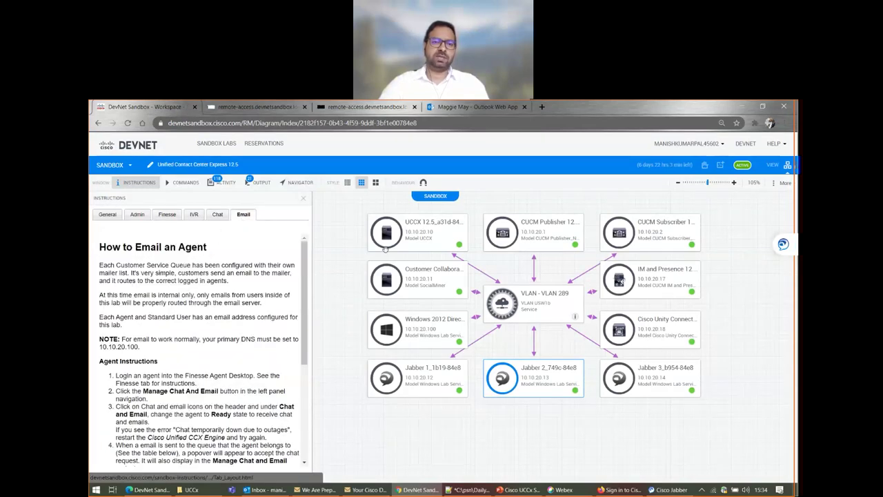
pyautogui.scroll(-3, 272, 406)
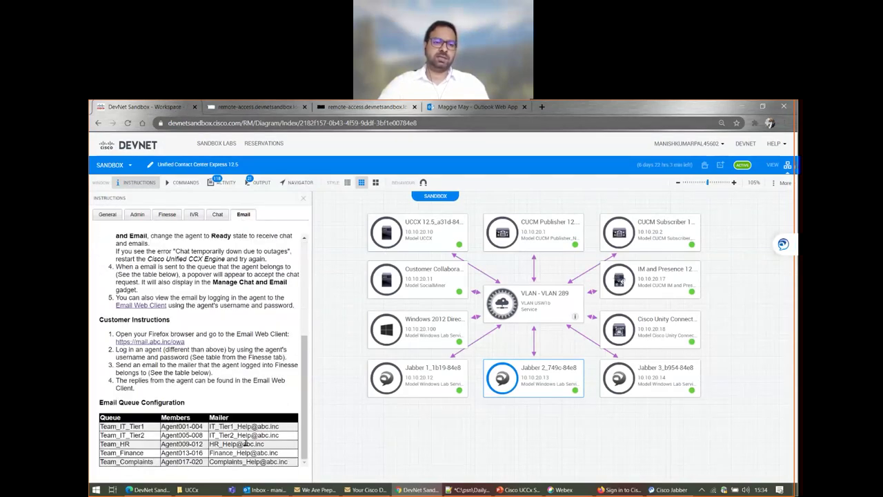
pyautogui.moveTo(279, 427); pyautogui.dragTo(208, 427)
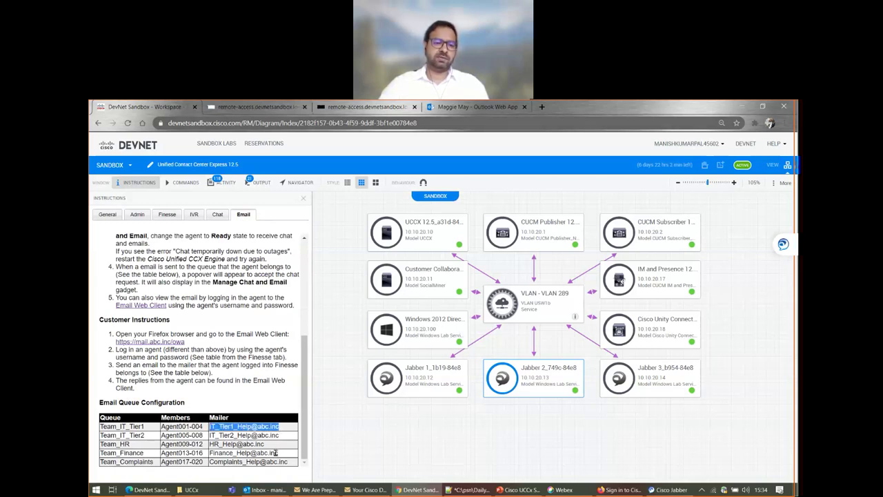
pyautogui.click(280, 428)
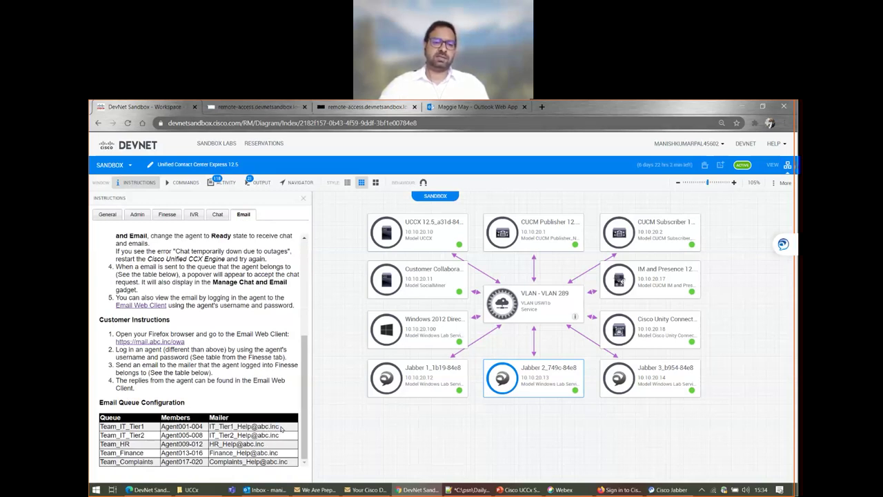
pyautogui.moveTo(281, 429); pyautogui.dragTo(207, 426)
pyautogui.click(207, 428)
pyautogui.moveTo(182, 427); pyautogui.dragTo(158, 428)
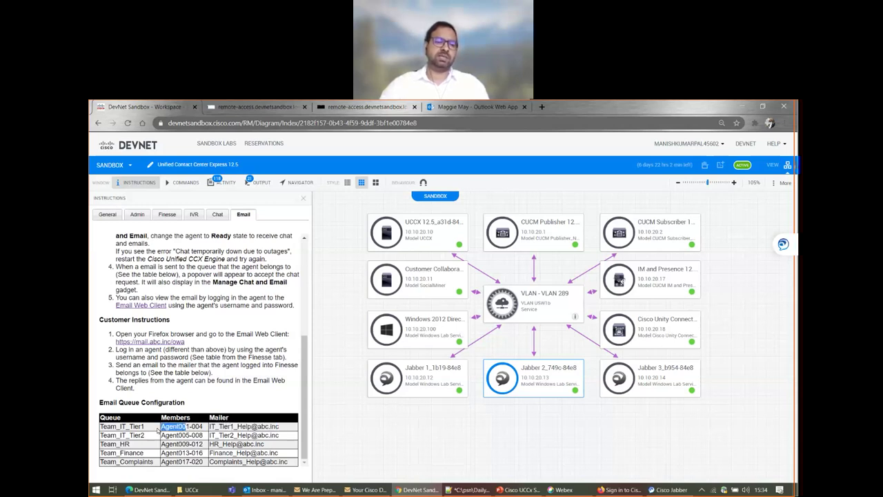
pyautogui.click(184, 426)
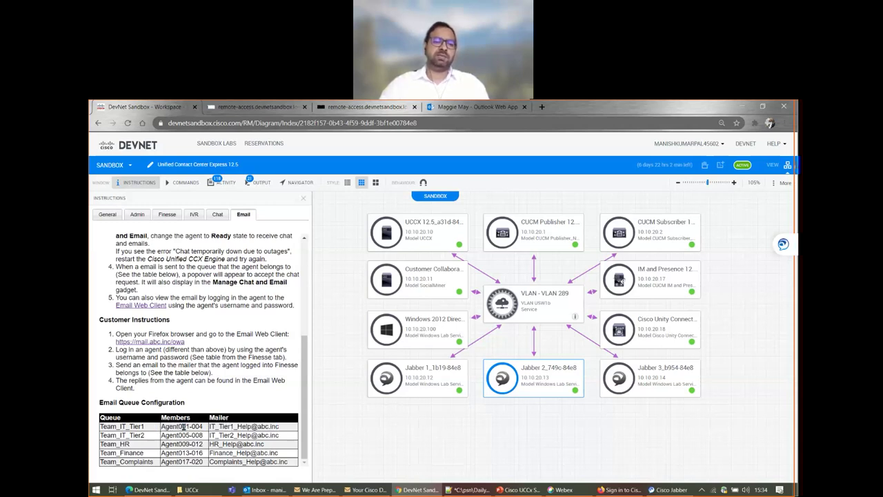
pyautogui.click(441, 111)
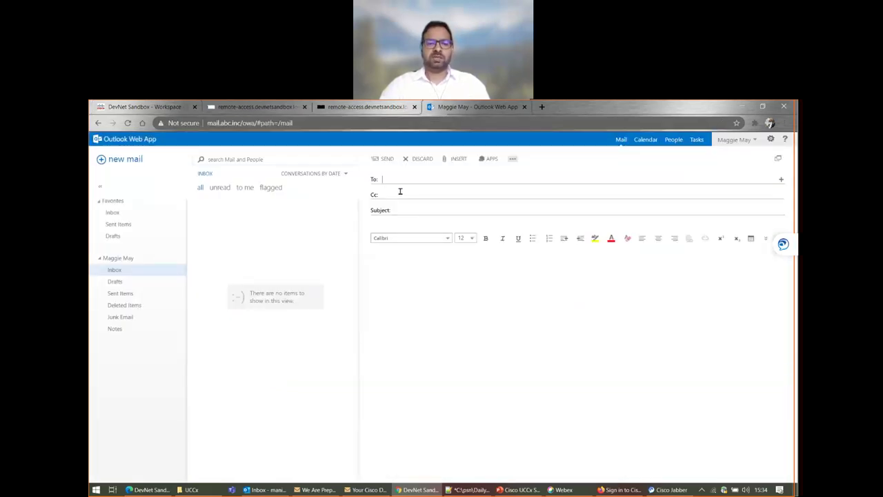
# - Address the new email to IT_Tier1_Help with the subject 'My password reset'
pyautogui.click(454, 179)
pyautogui.write('IT_Tier1_Helpdesk')
pyautogui.press('BackSpace')
pyautogui.press('BackSpace')
pyautogui.press('BackSpace')
pyautogui.press('BackSpace')
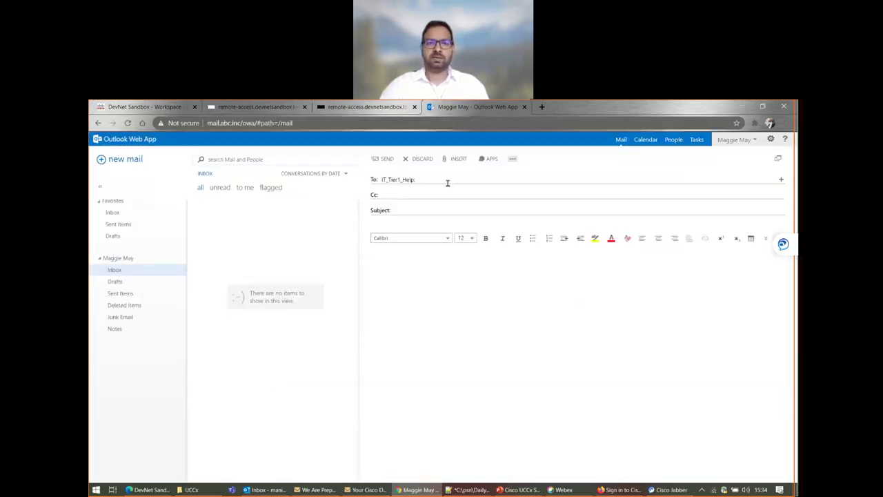
pyautogui.click(388, 211)
pyautogui.click(417, 211)
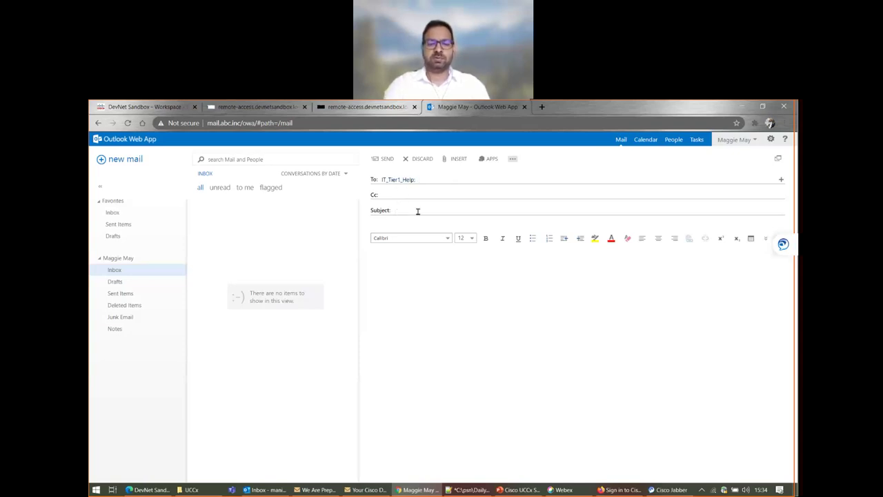
pyautogui.write('tech')
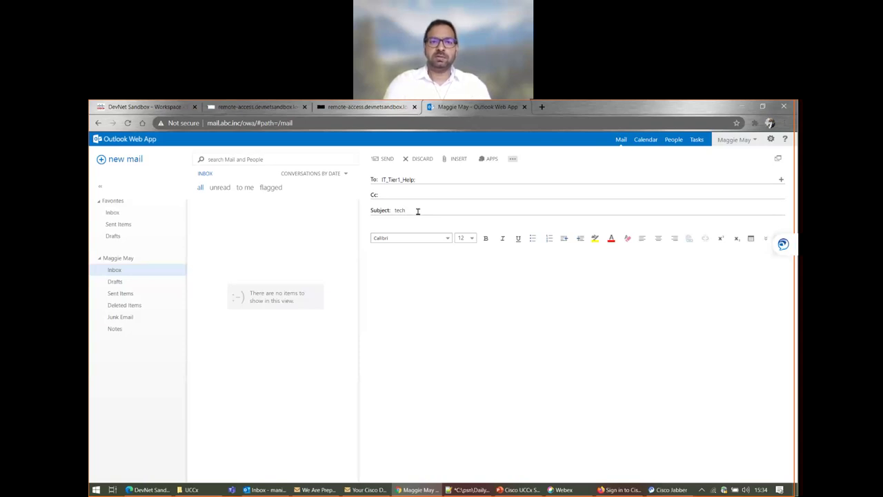
pyautogui.press('BackSpace')
pyautogui.press('BackSpace')
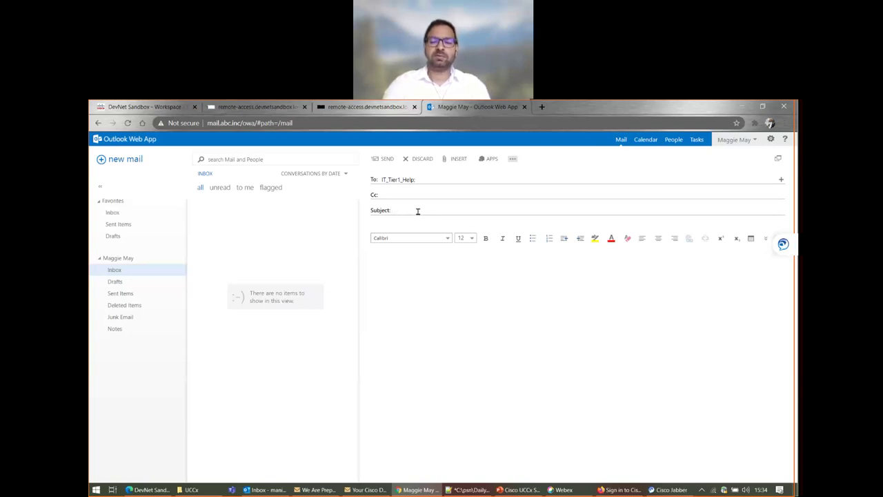
pyautogui.write('M')
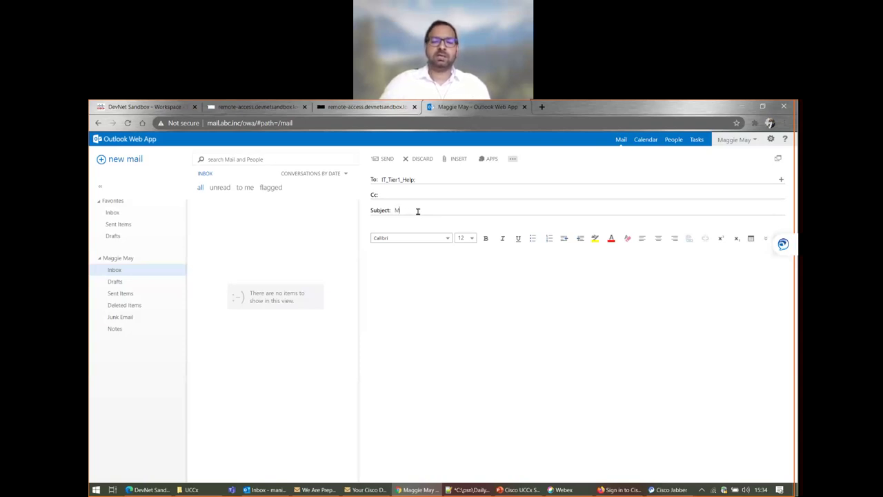
pyautogui.write('y pass')
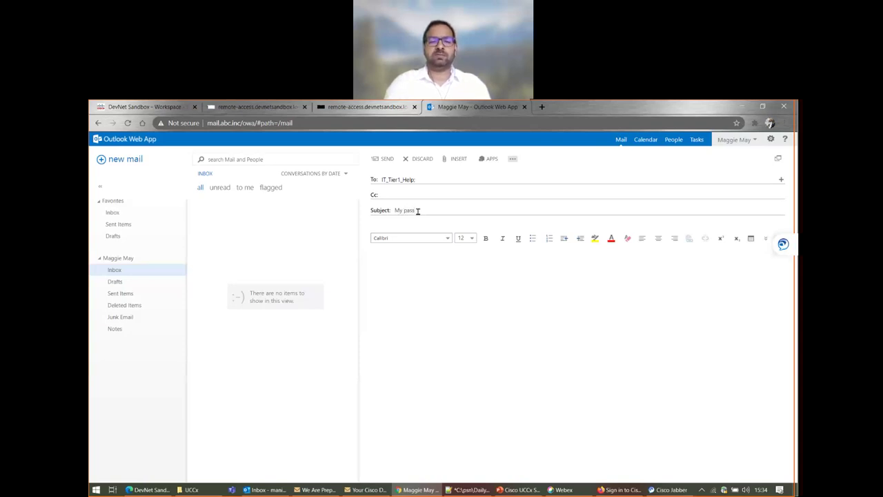
pyautogui.write('word reset')
# - Write the body asking the IT Team to reset the account password, sign it, and send
pyautogui.click(382, 264)
pyautogui.write('Hi')
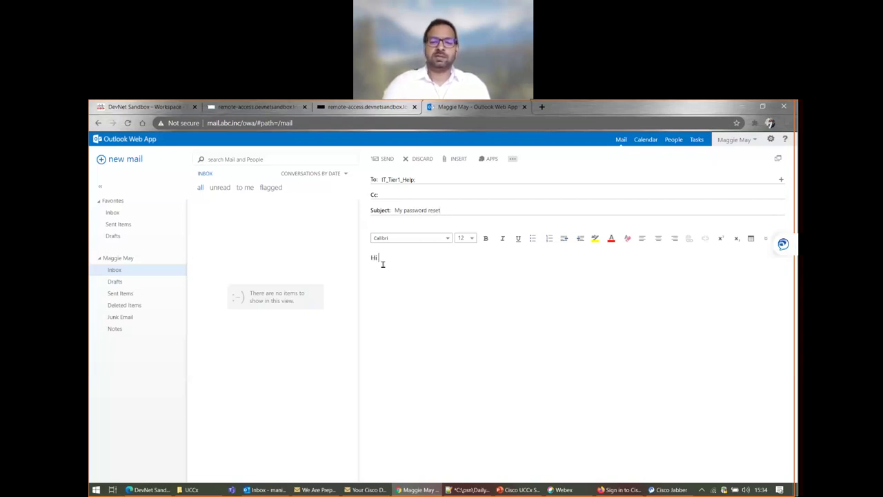
pyautogui.write(' IT Team')
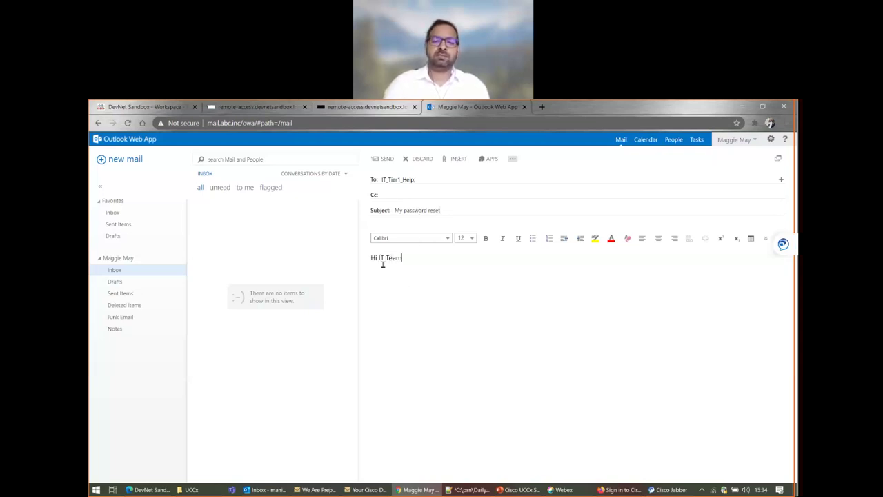
pyautogui.write(', Could')
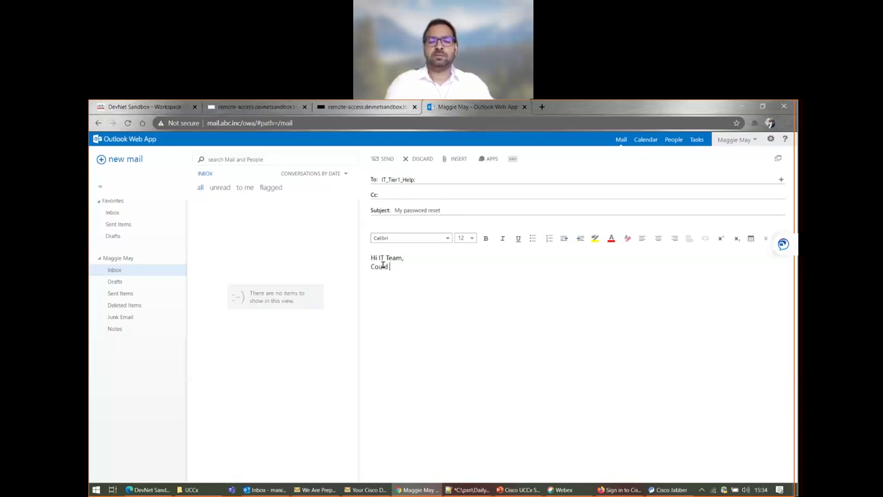
pyautogui.write(' you please reset my ')
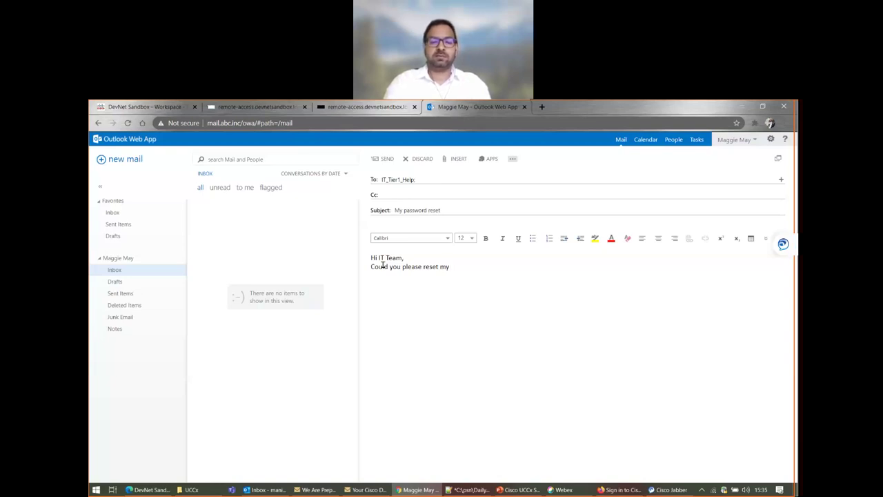
pyautogui.write('password')
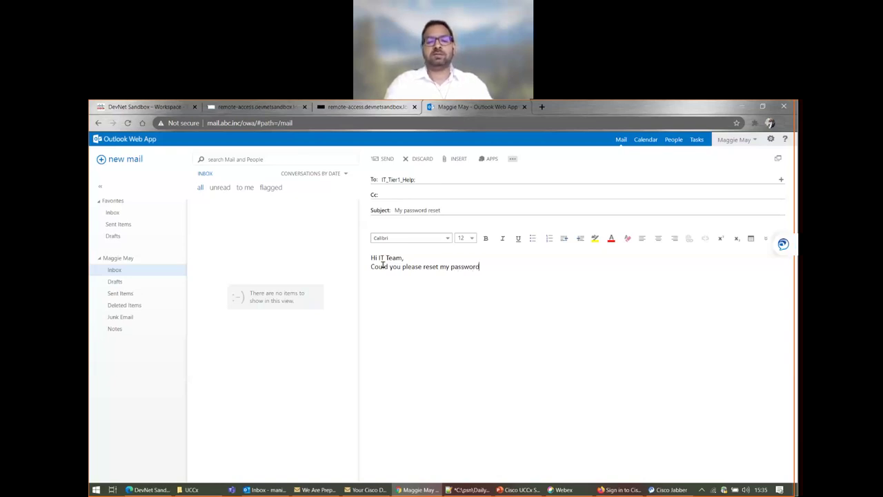
pyautogui.write(' for')
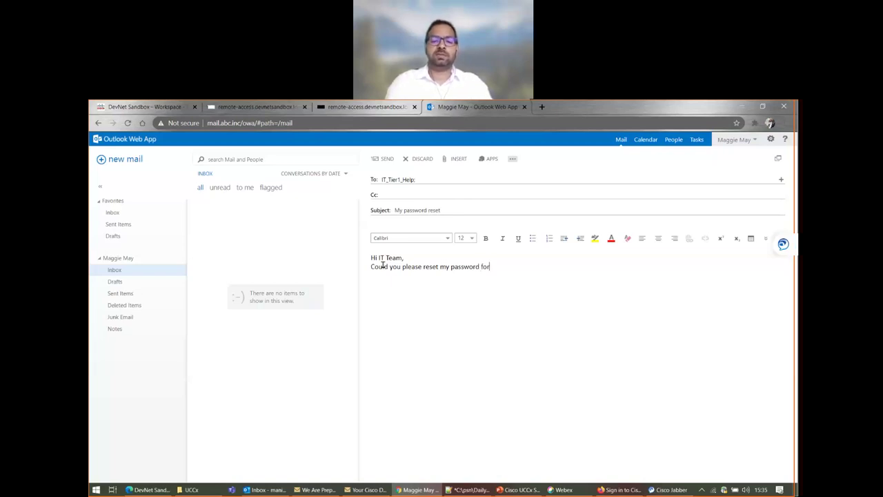
pyautogui.write(' account *')
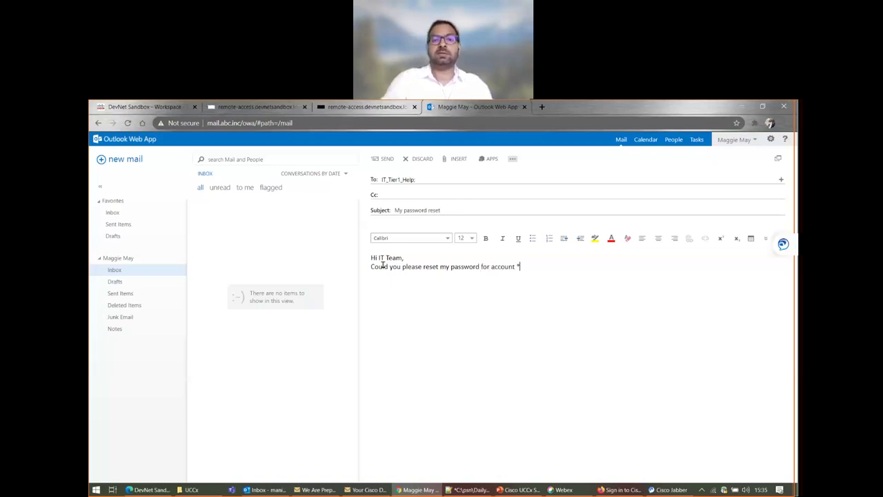
pyautogui.write('***.')
pyautogui.press('Return')
pyautogui.press('Return')
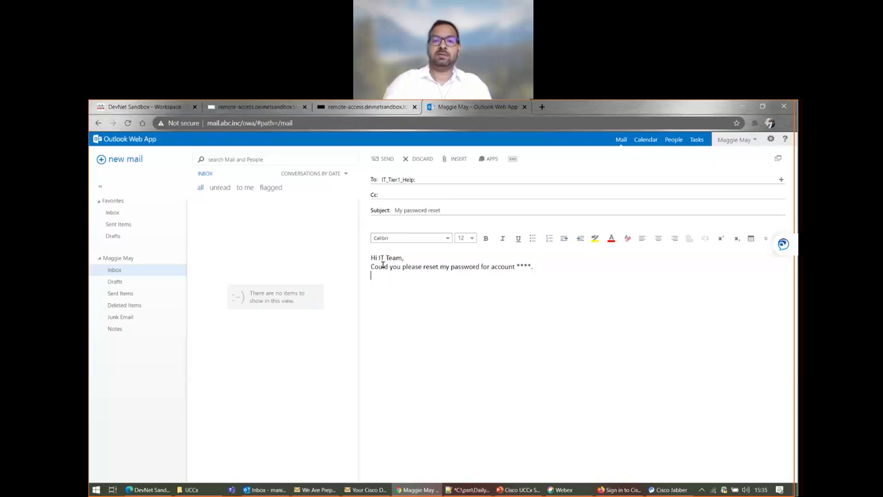
pyautogui.write('Regards')
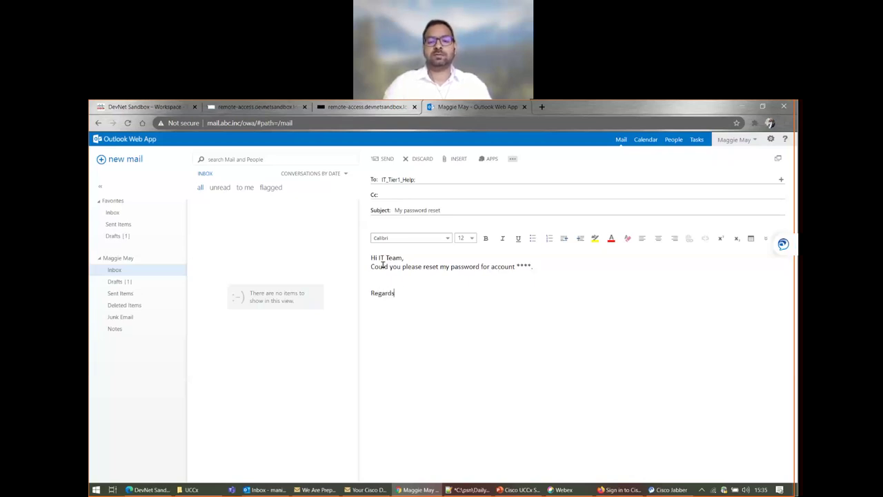
pyautogui.write(',')
pyautogui.press('Return')
pyautogui.write('Manish')
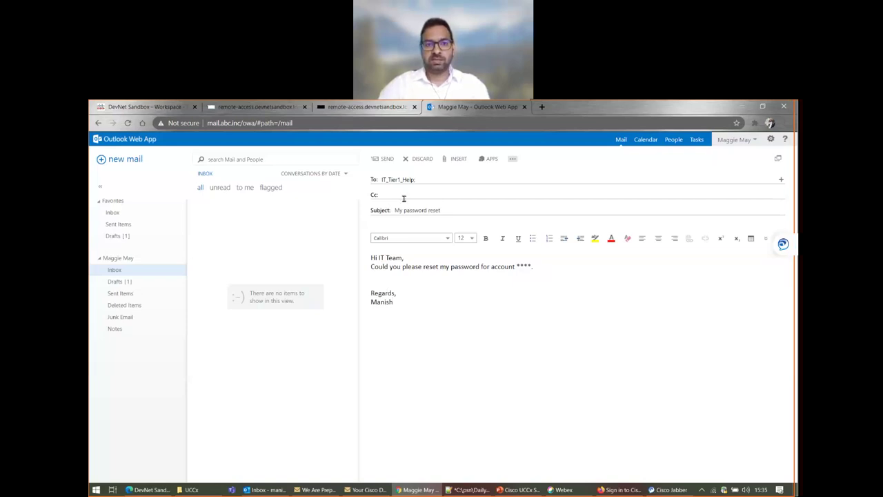
pyautogui.click(386, 160)
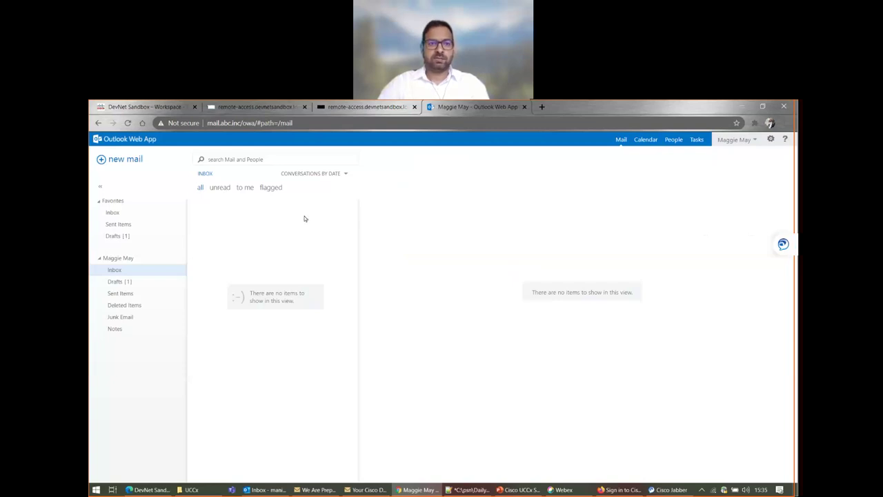
pyautogui.click(262, 107)
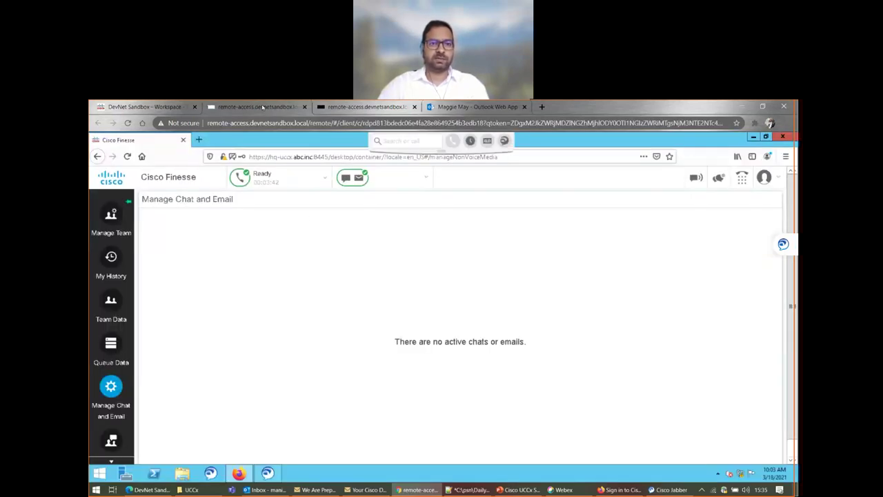
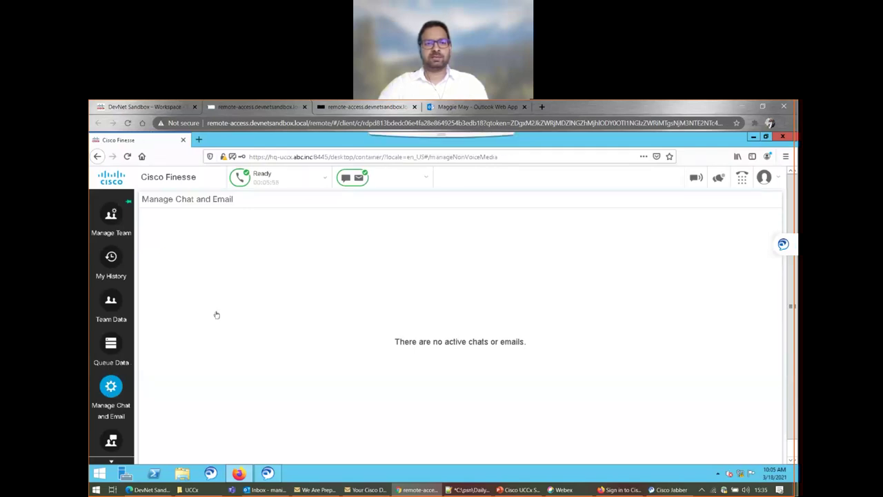
# - View My History, then reload Manage Chat and Email to show the 'My password reset' email
pyautogui.click(112, 229)
pyautogui.click(110, 265)
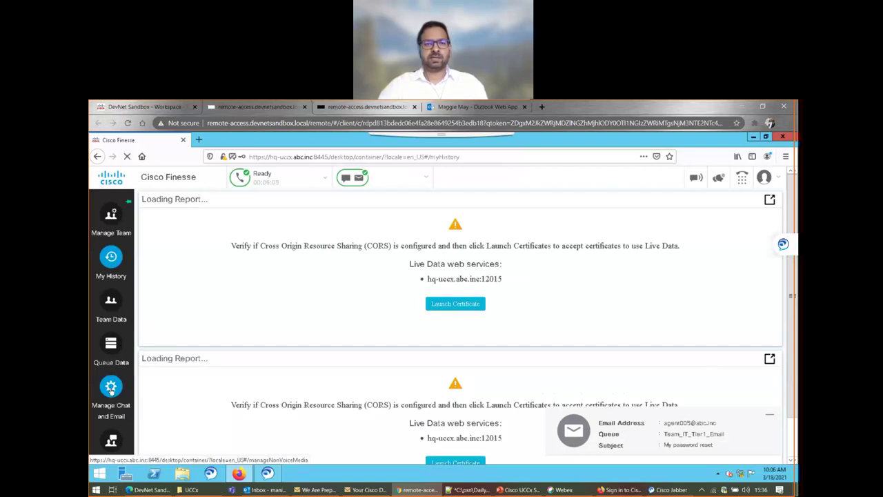
pyautogui.click(110, 388)
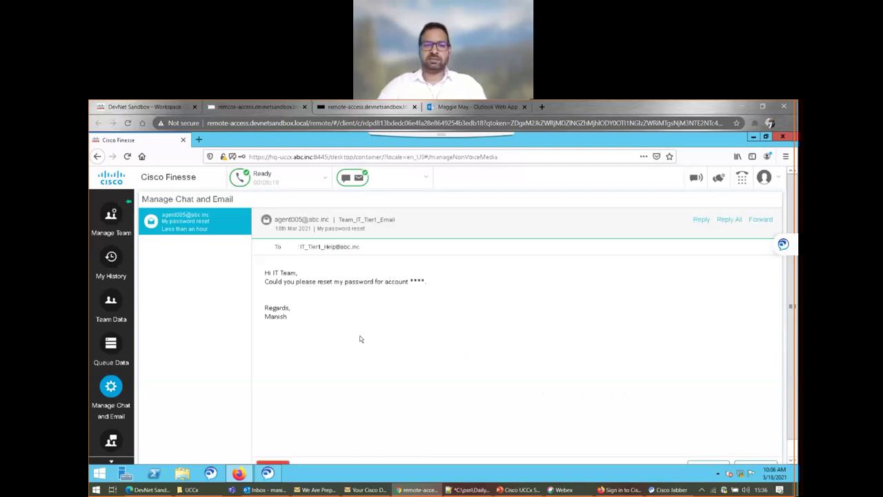
pyautogui.scroll(-1, 359, 338)
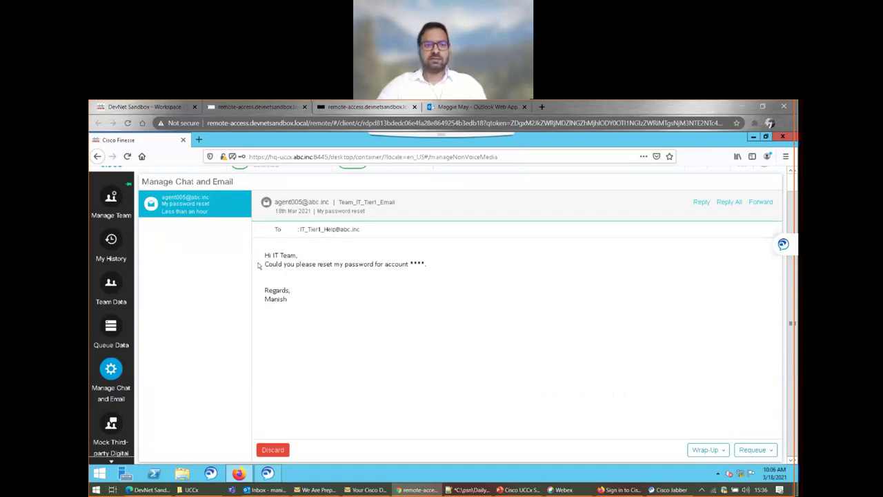
pyautogui.scroll(1, 327, 324)
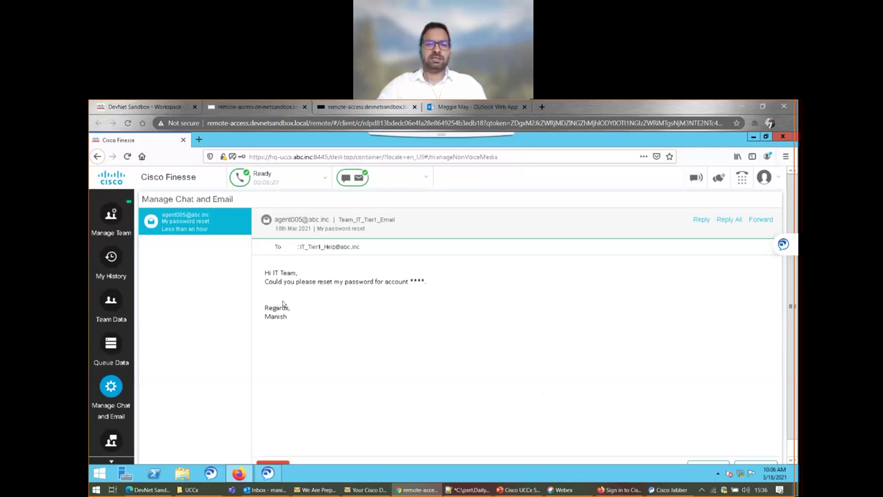
pyautogui.hotkey('ctrl', '-')
pyautogui.hotkey('ctrl', '-')
pyautogui.hotkey('ctrl', '-')
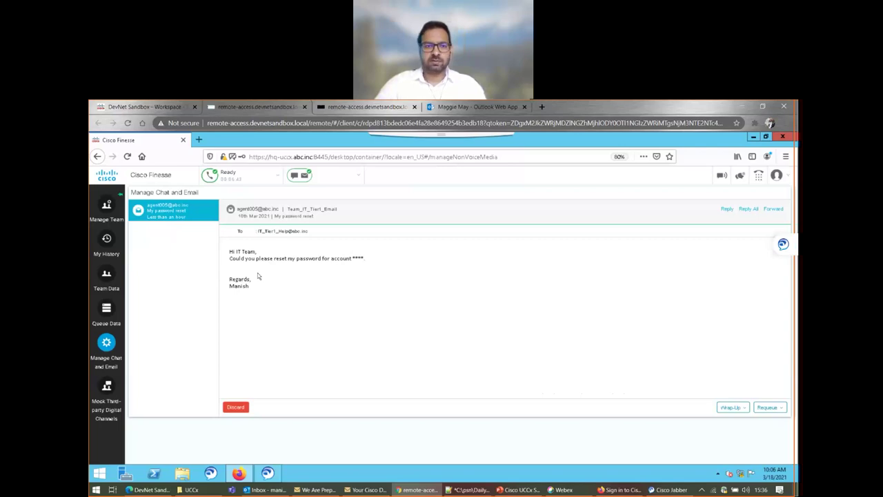
pyautogui.hotkey('ctrl', '0')
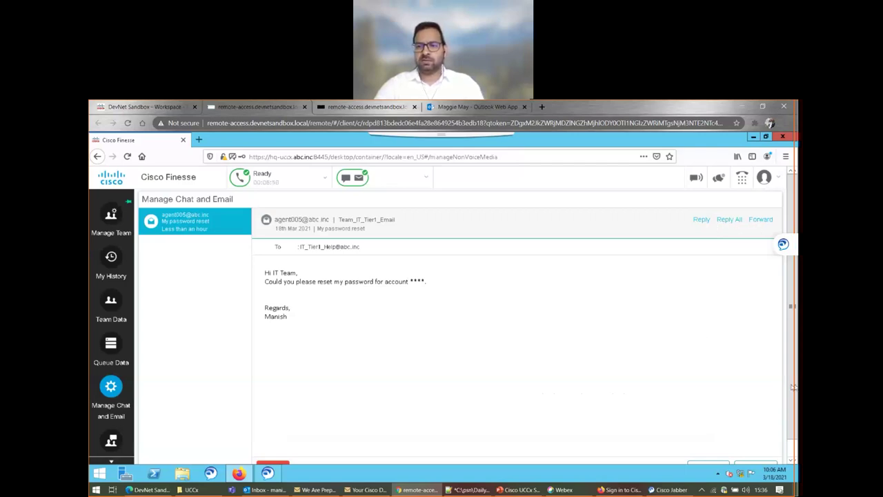
pyautogui.scroll(-1, 789, 388)
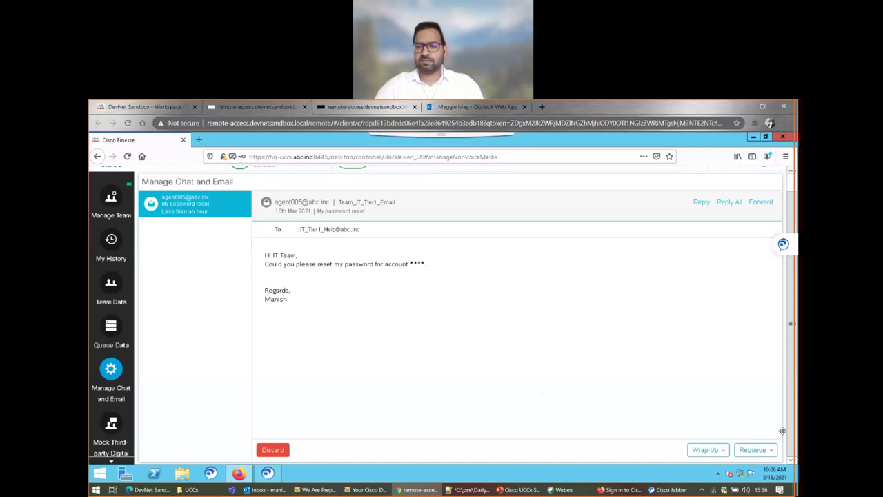
pyautogui.click(703, 449)
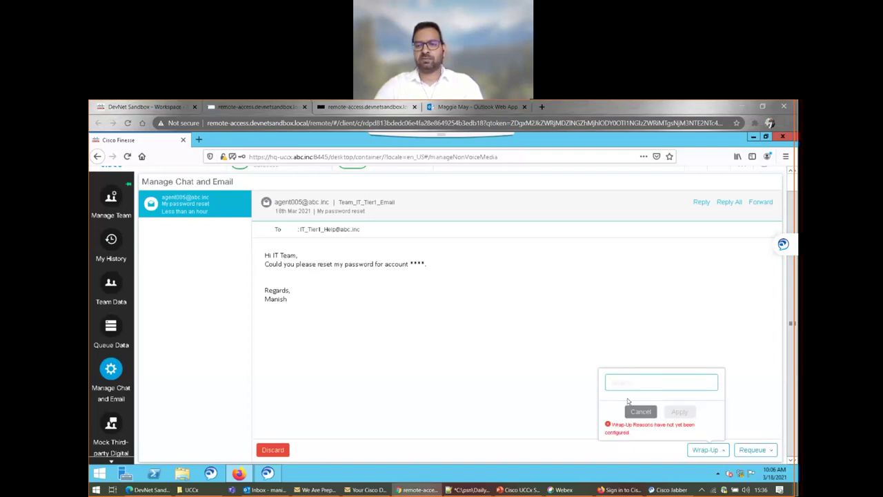
pyautogui.write('UCCx')
pyautogui.hotkey('ctrl', 'a')
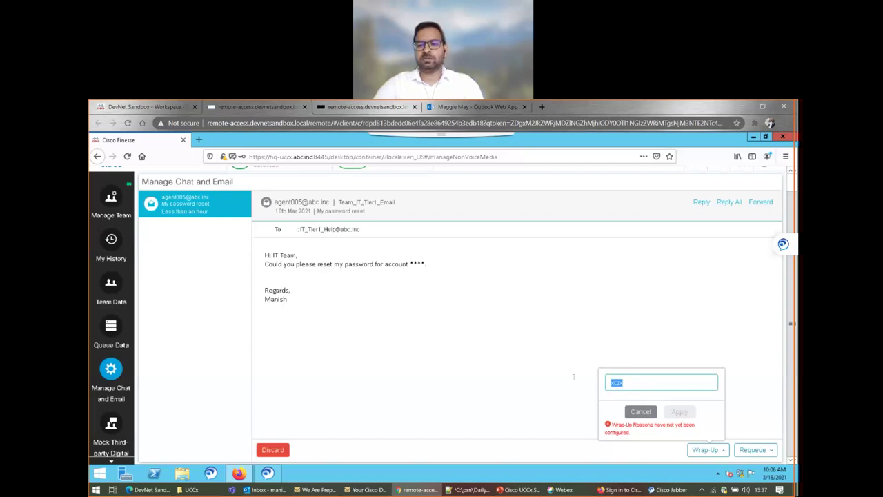
pyautogui.press('BackSpace')
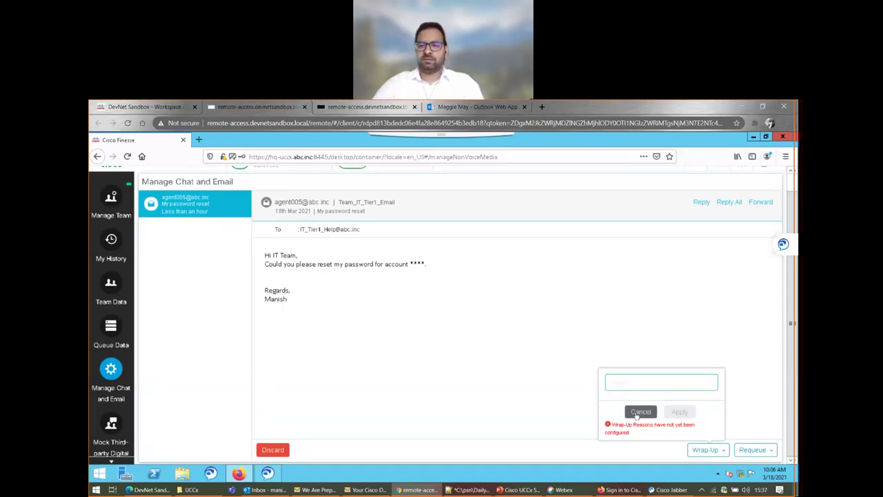
pyautogui.click(640, 411)
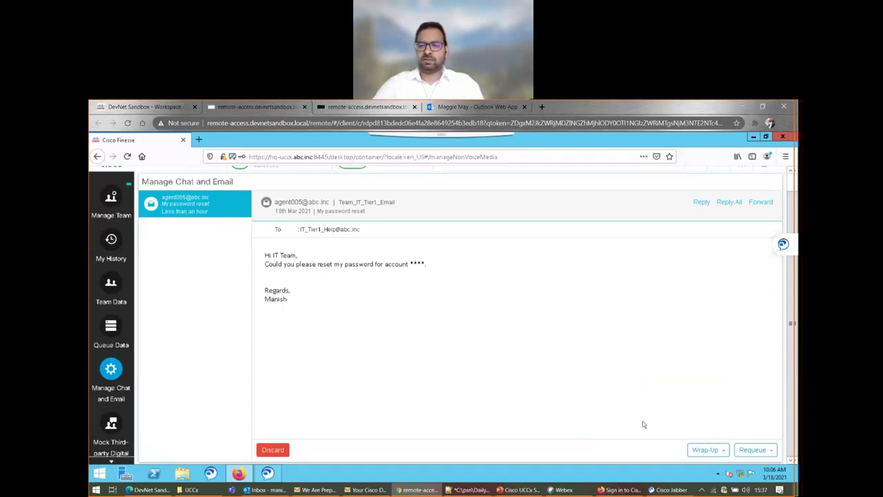
pyautogui.click(752, 451)
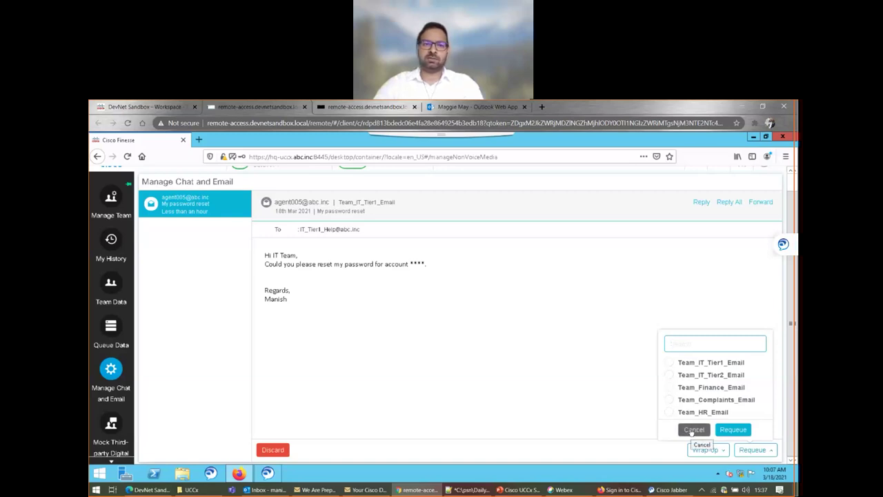
pyautogui.click(691, 430)
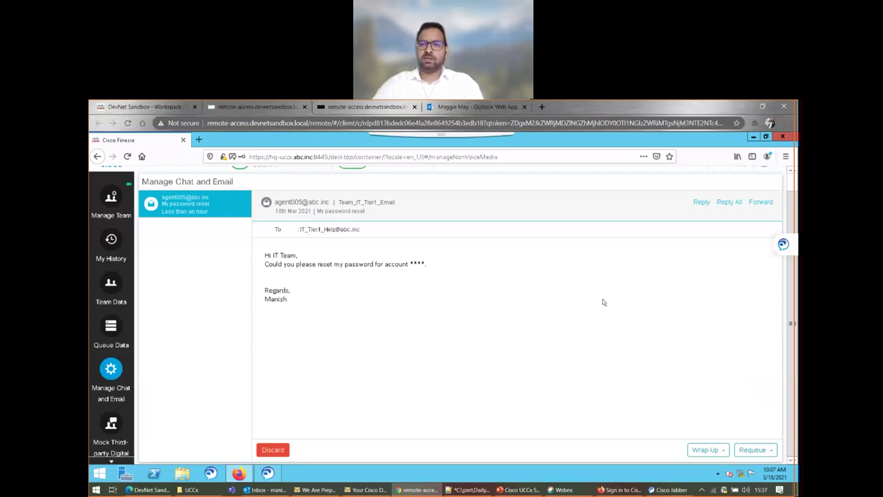
pyautogui.scroll(1, 641, 345)
pyautogui.scroll(-1, 732, 310)
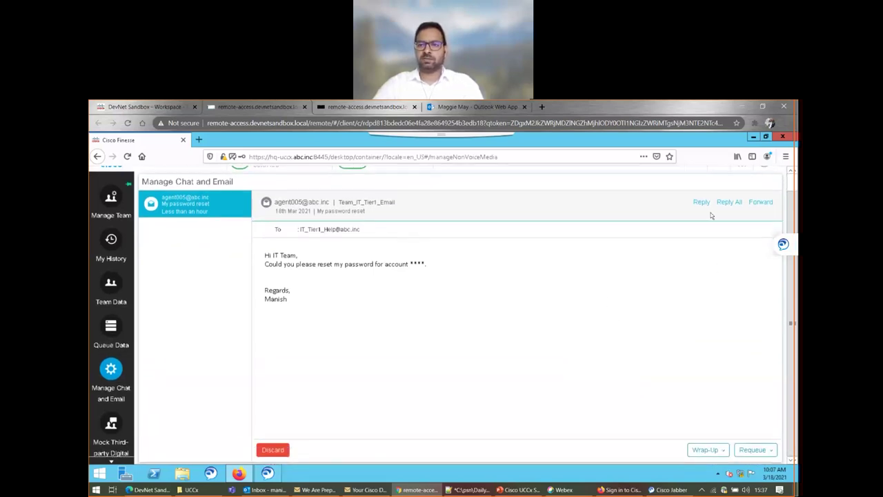
# - Start the password-reset reply with a thank-you line to the customer, fixing the typos
pyautogui.click(701, 202)
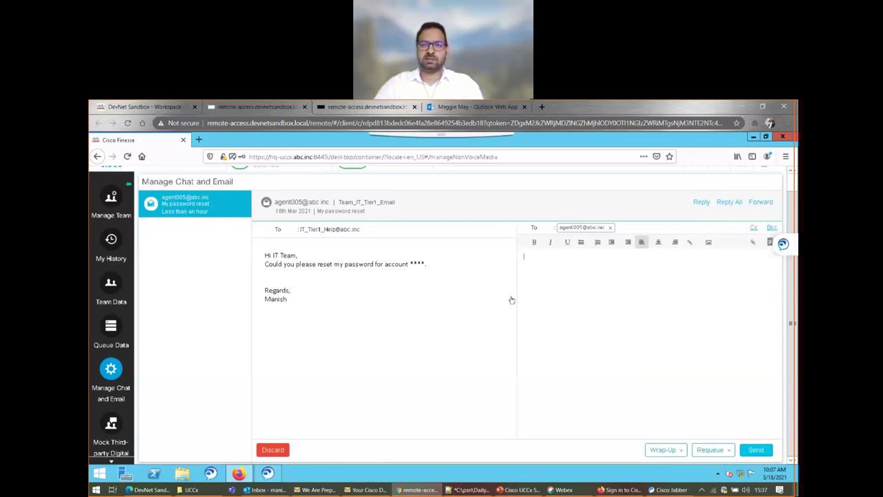
pyautogui.write('Thanky ou Mansih')
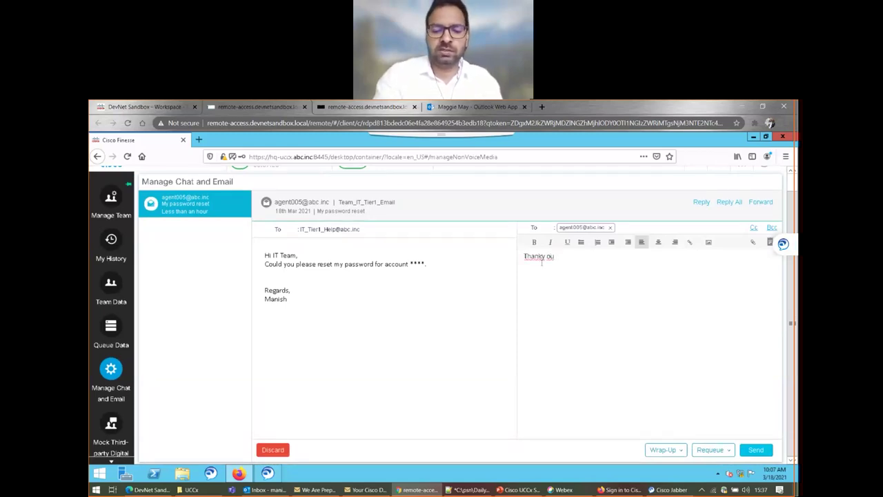
pyautogui.press('BackSpace')
pyautogui.press('BackSpace')
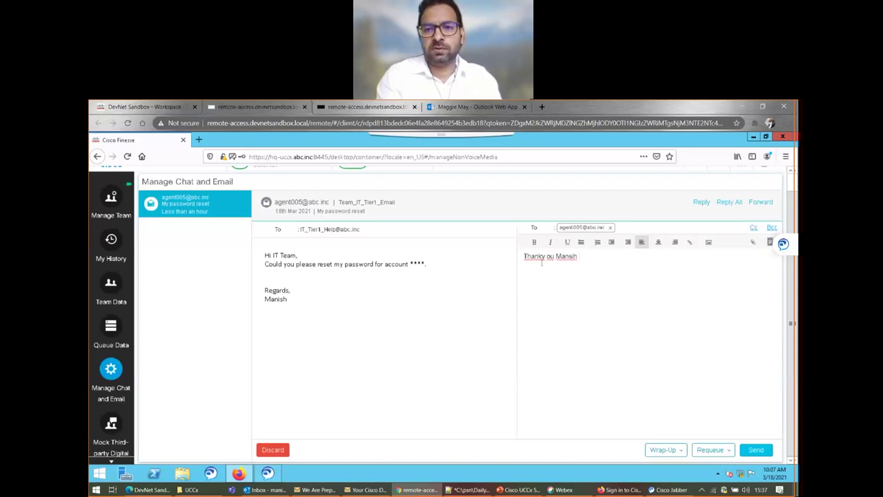
pyautogui.press('BackSpace')
pyautogui.press('BackSpace')
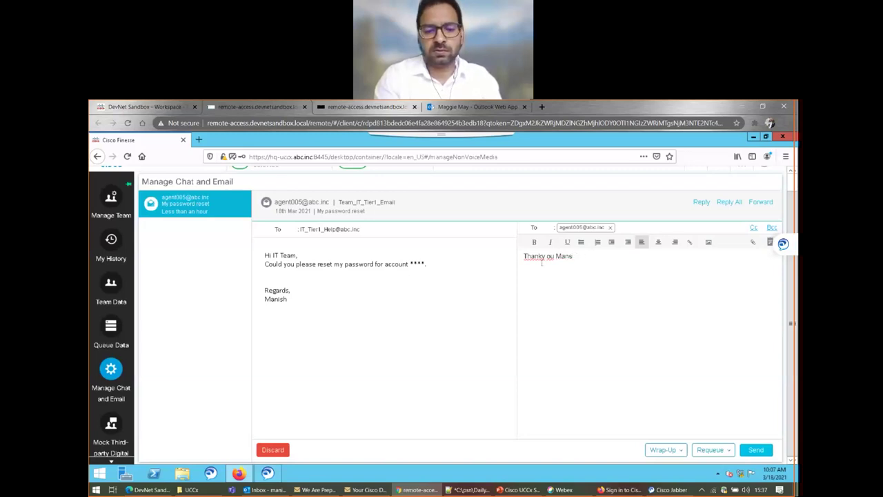
pyautogui.write('h')
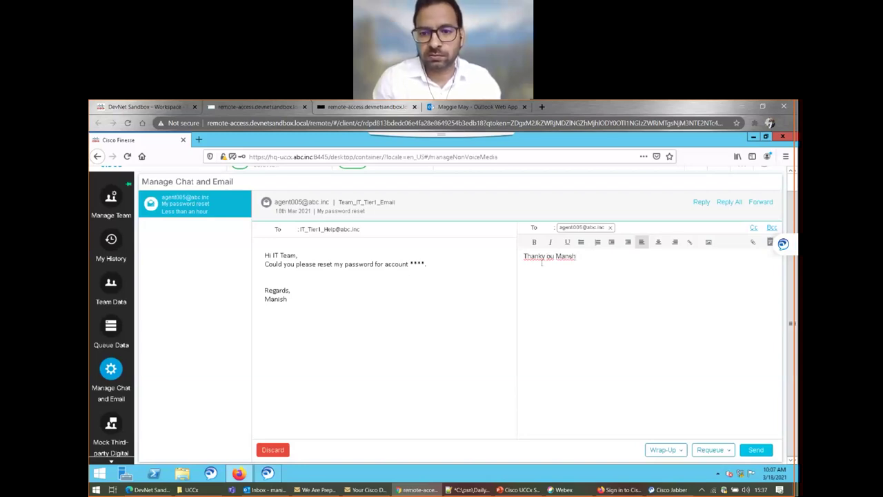
pyautogui.click(541, 262)
pyautogui.press('Delete')
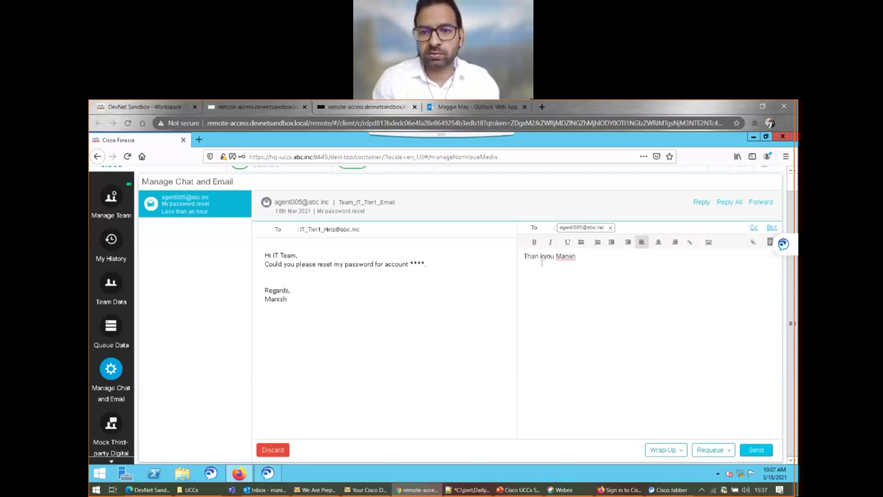
pyautogui.press('BackSpace')
pyautogui.press('Right')
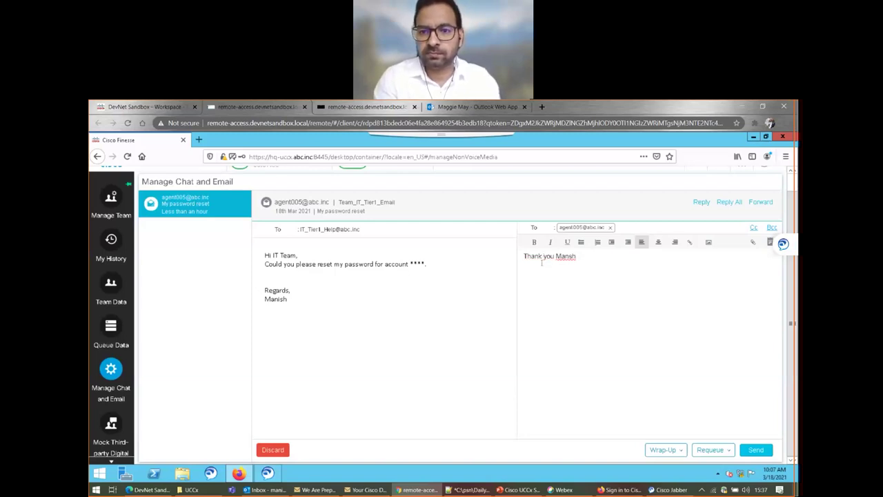
pyautogui.write('ish f')
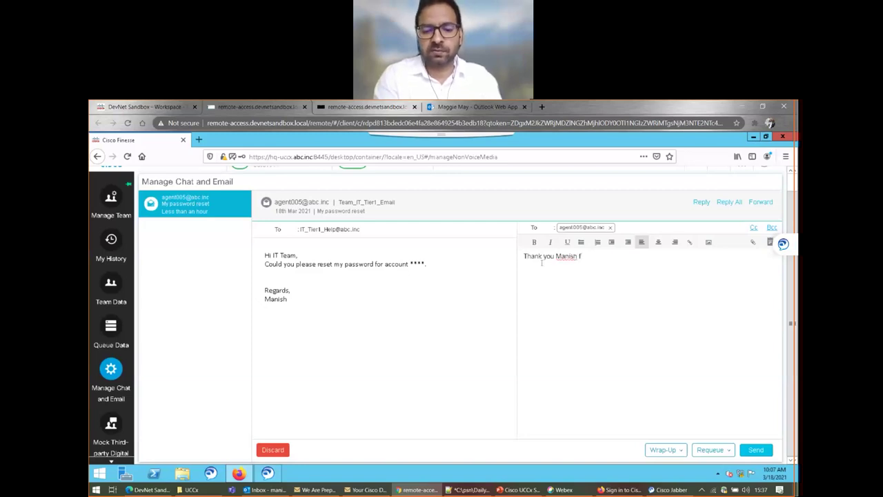
pyautogui.write('or your email')
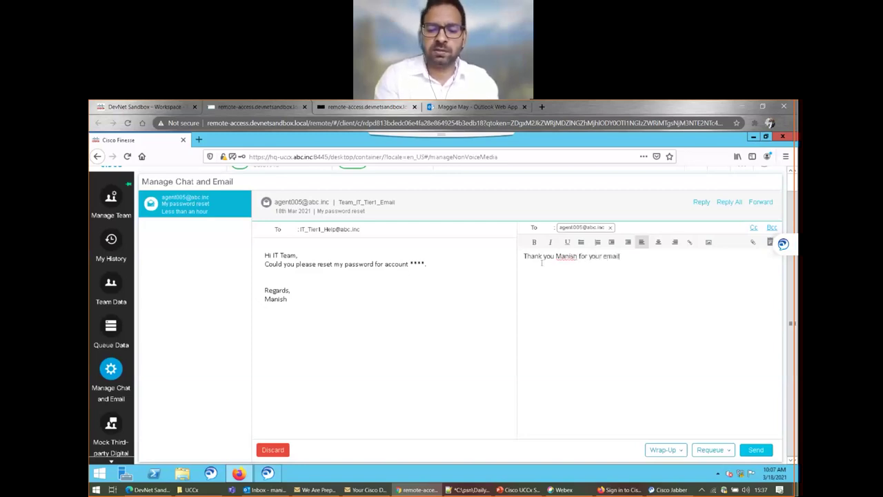
pyautogui.write('.')
# - Add 'We will send you the new password soon.' and a 'Regards,' sign-off, then send
pyautogui.press('Return')
pyautogui.write('We w')
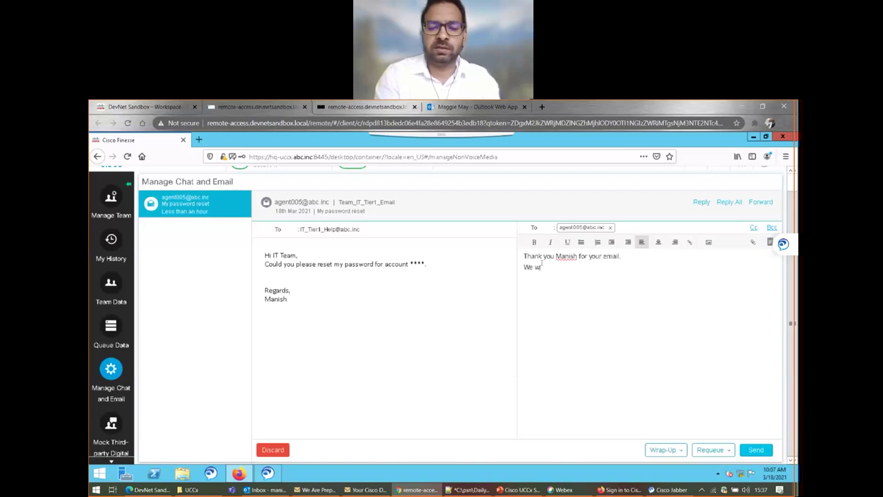
pyautogui.write('ill send')
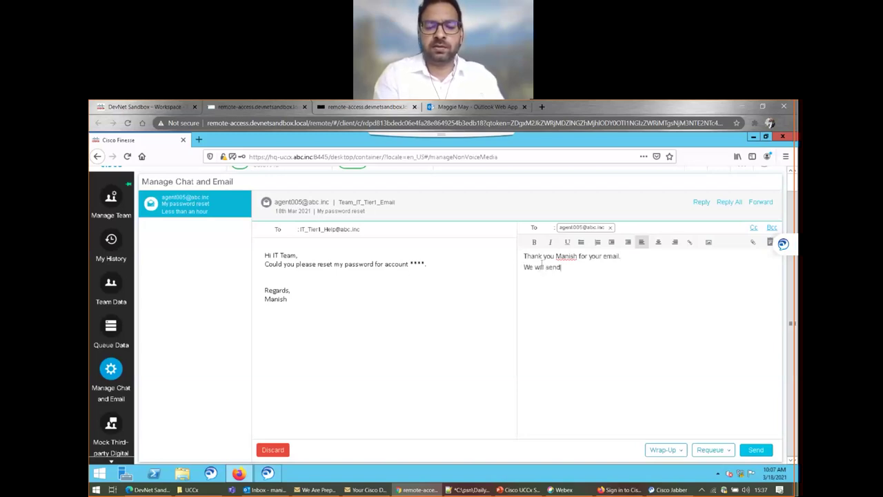
pyautogui.write(' you the ')
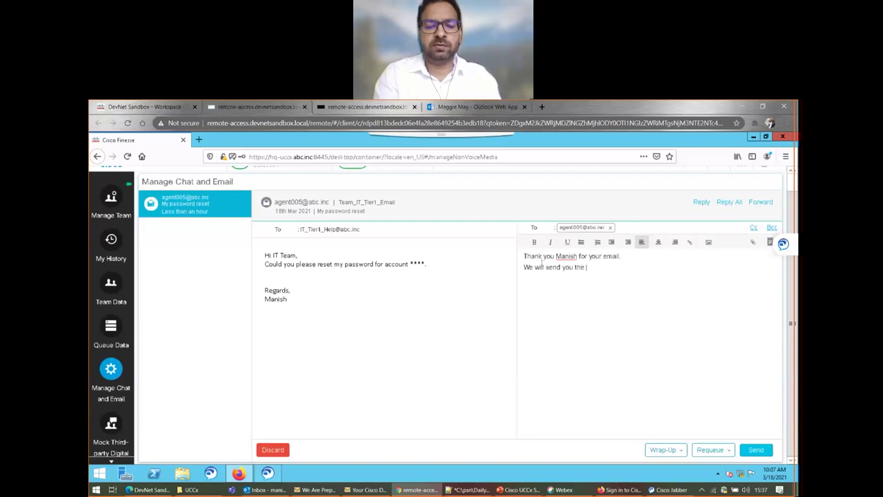
pyautogui.write('new password')
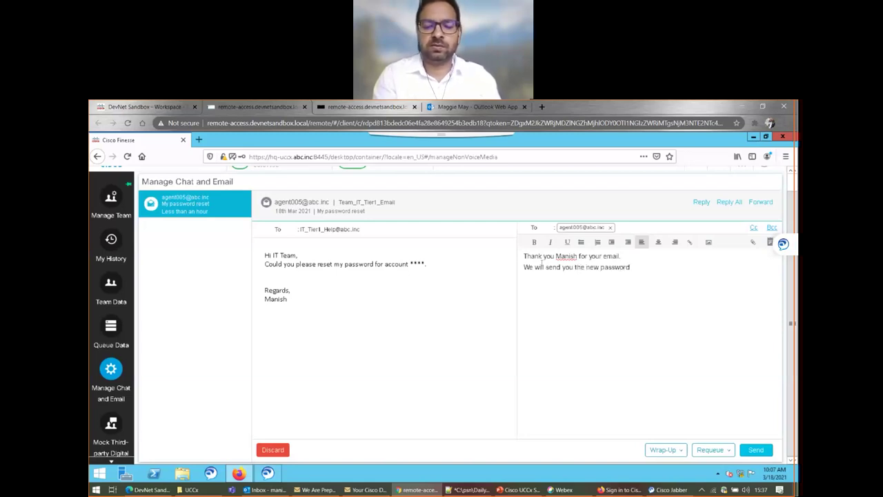
pyautogui.write(' soon')
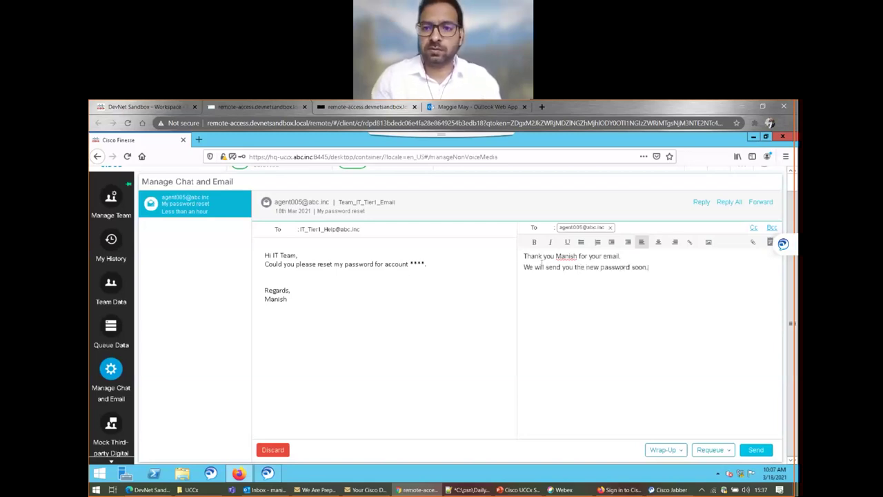
pyautogui.write('.')
pyautogui.press('Return')
pyautogui.write('Regards')
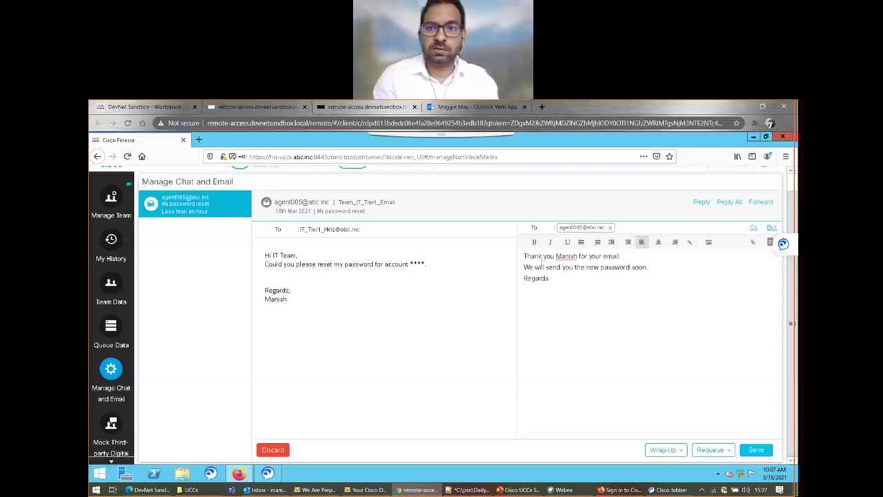
pyautogui.write(', Joe.')
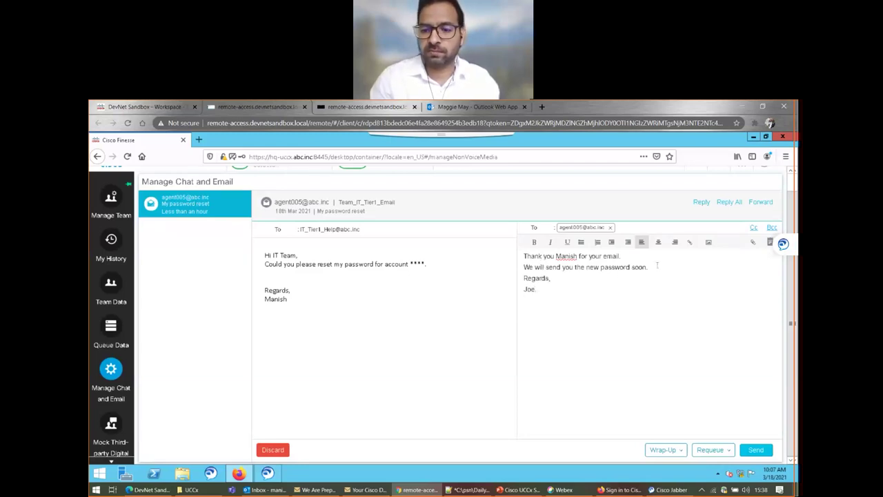
pyautogui.press('Return')
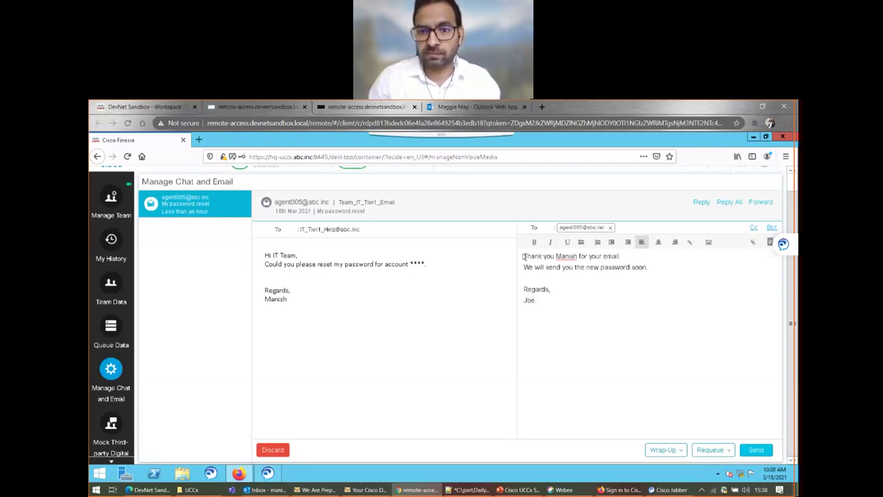
pyautogui.click(756, 451)
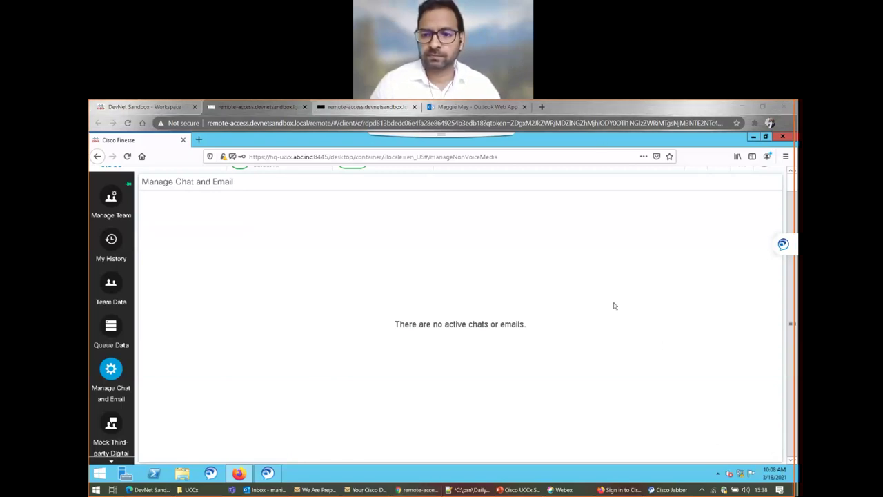
# - Check the IT_Tier1_Help reply in the customer's Outlook inbox, then return to Finesse
pyautogui.click(437, 107)
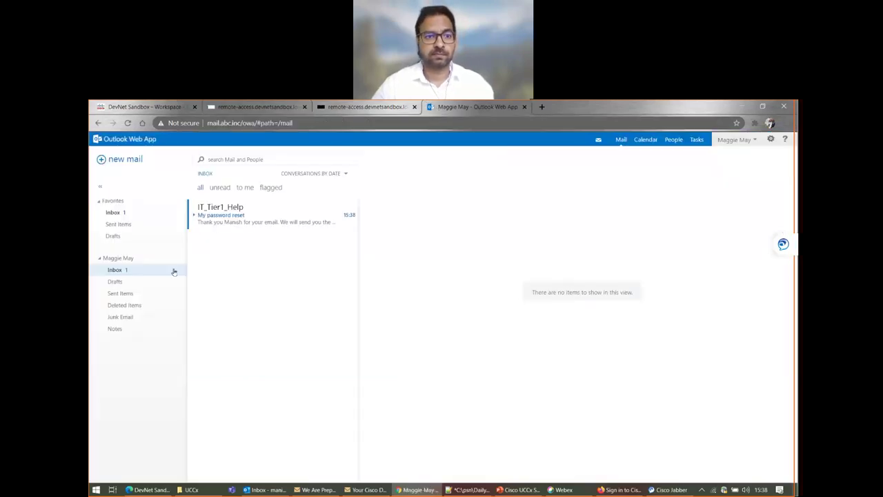
pyautogui.click(215, 221)
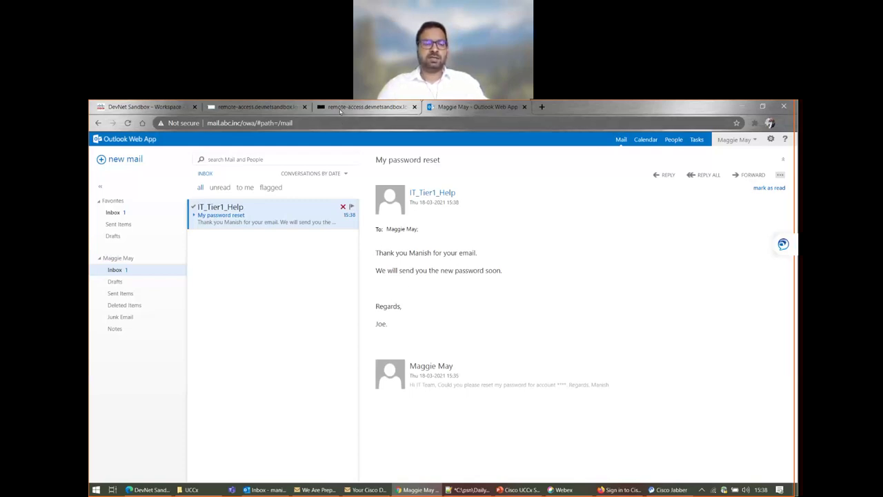
pyautogui.click(257, 108)
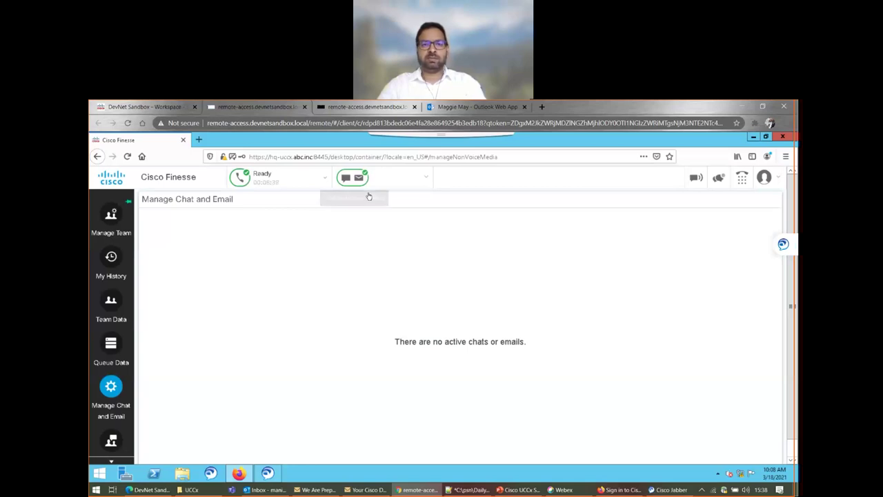
# - Open the Chat Widget link from the DevNet Sandbox Chat instructions
pyautogui.click(146, 108)
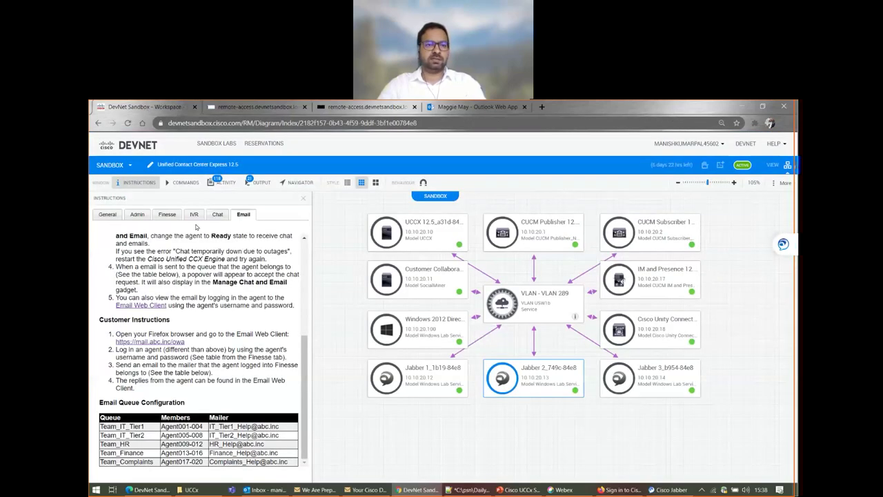
pyautogui.click(218, 214)
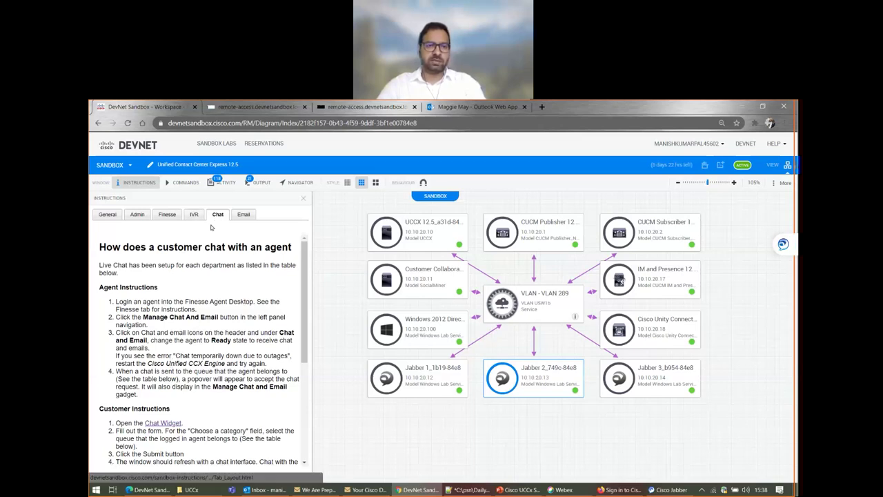
pyautogui.scroll(-3, 183, 388)
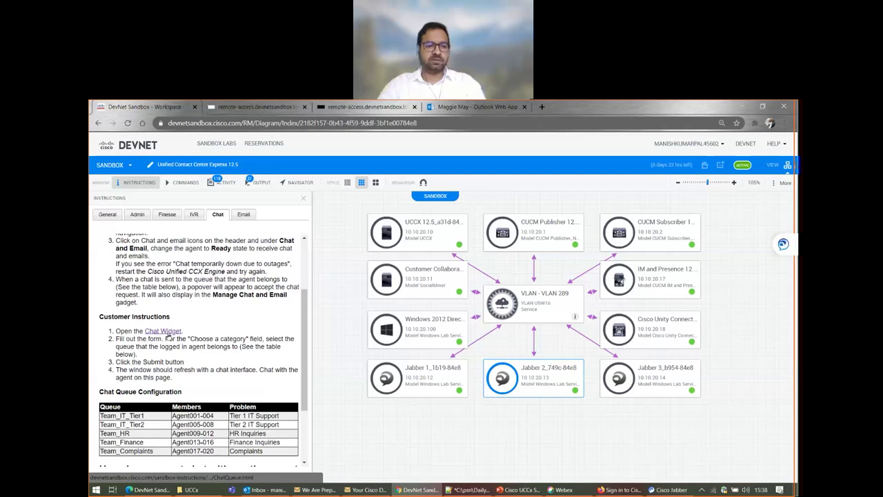
pyautogui.scroll(2, 167, 348)
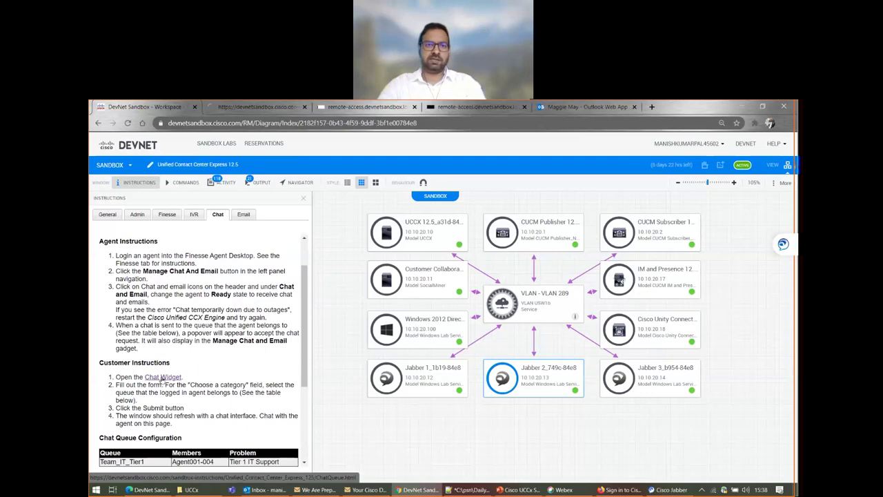
pyautogui.click(163, 378)
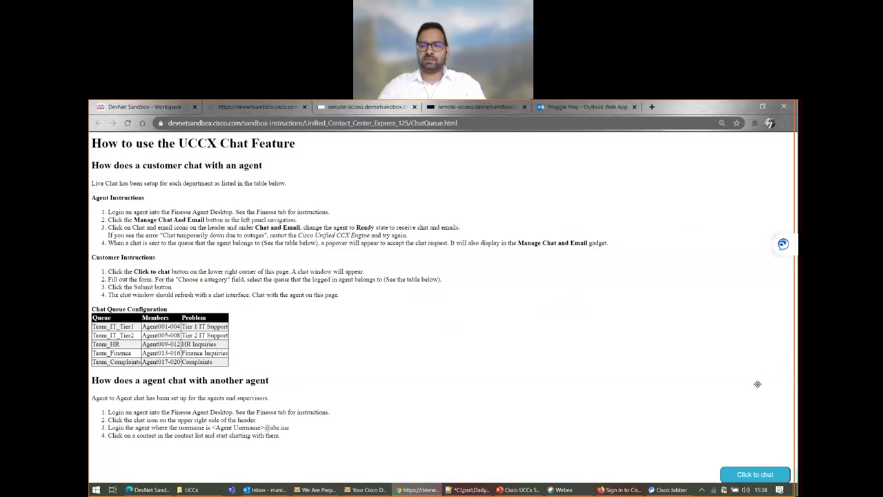
# - Launch 'Click to chat' and proceed past the chat server's certificate warning
pyautogui.click(761, 476)
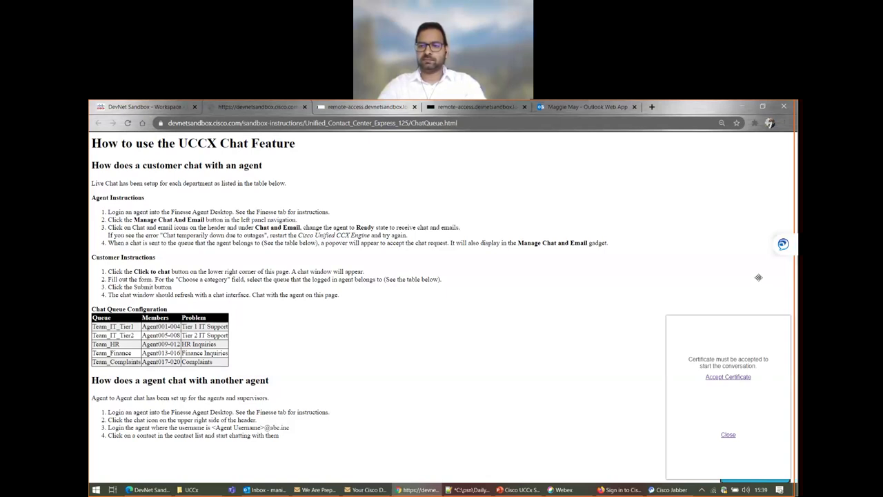
pyautogui.click(721, 378)
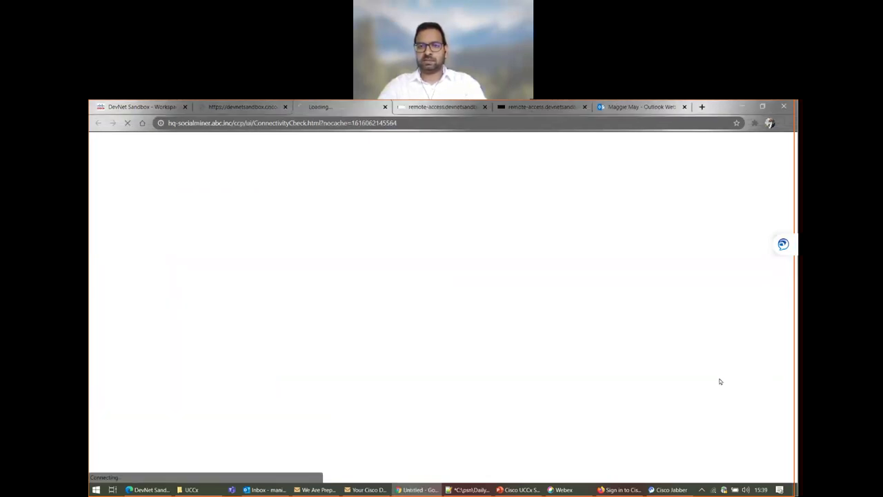
pyautogui.click(305, 367)
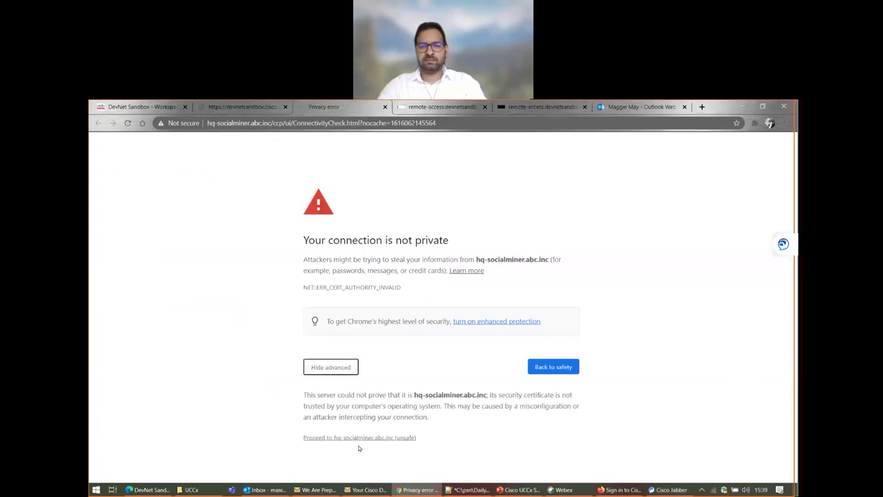
pyautogui.click(343, 438)
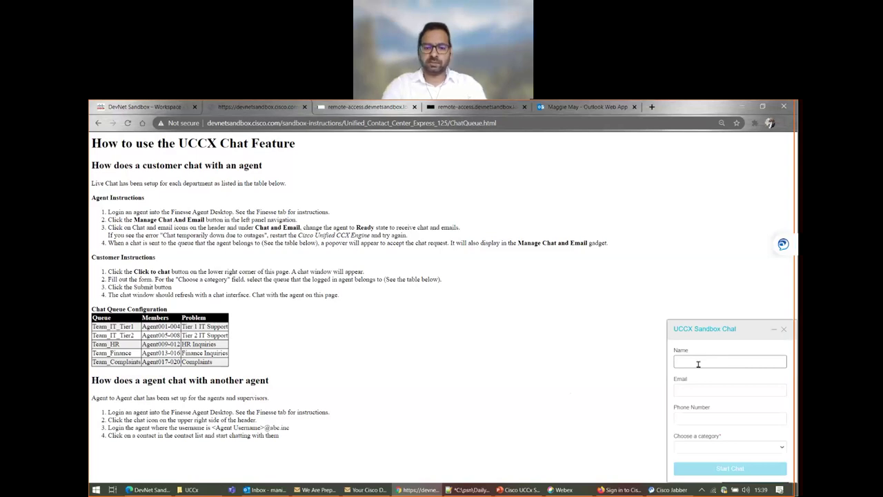
# - Fill in the customer's name, e-mail and phone, choose Tier 1 IT Support, and return to the workspace
pyautogui.write('Manish')
pyautogui.press('Tab')
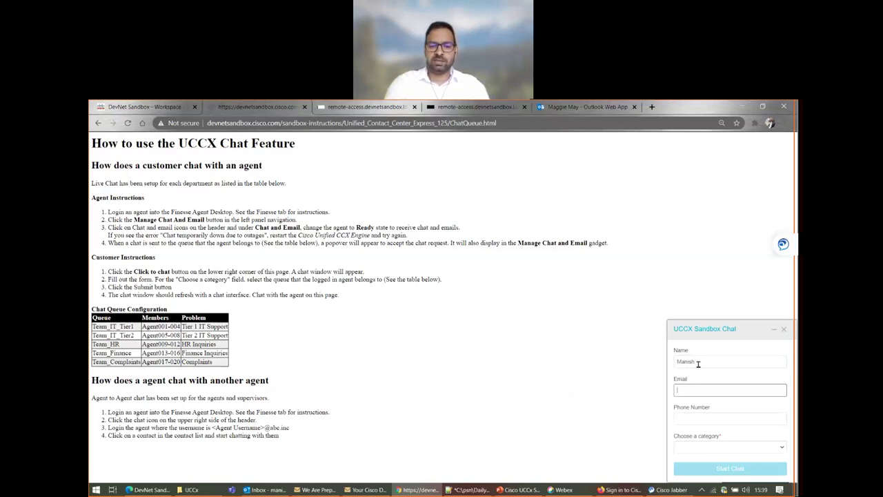
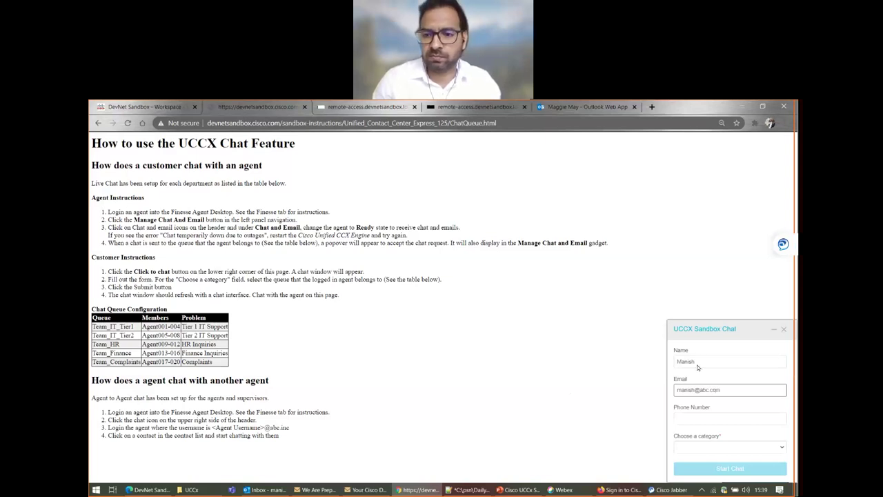
pyautogui.click(685, 422)
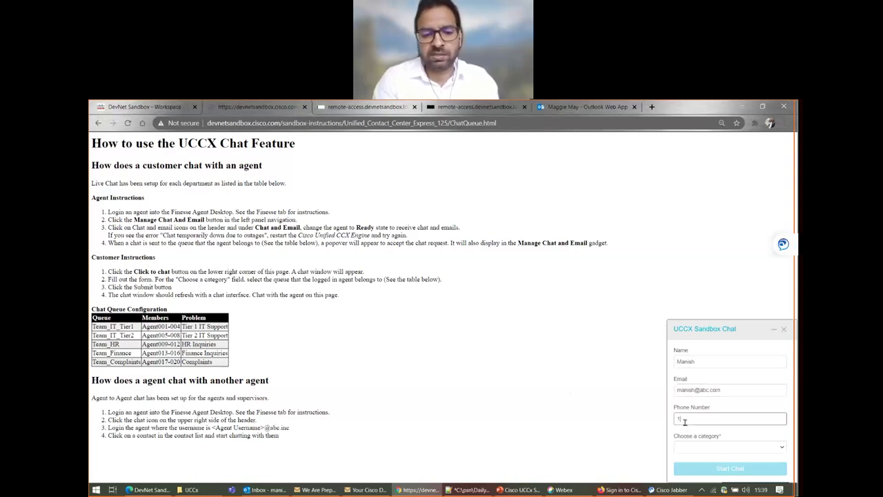
pyautogui.write('1234567890')
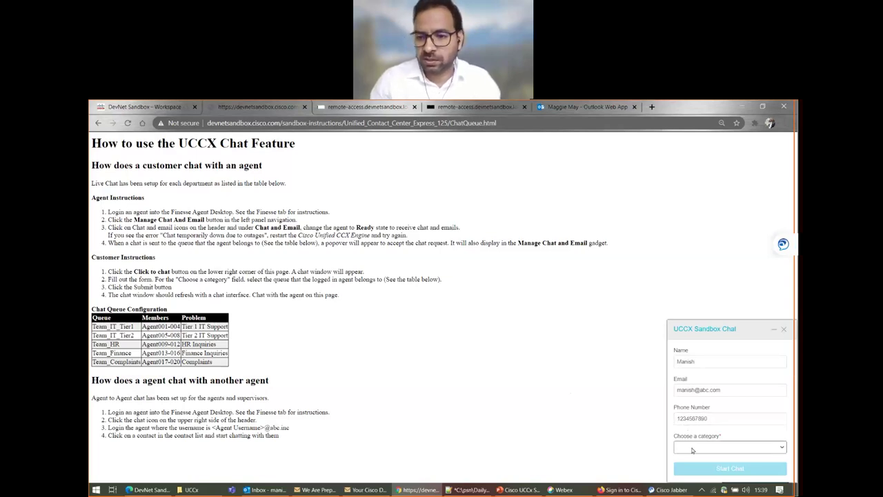
pyautogui.click(692, 450)
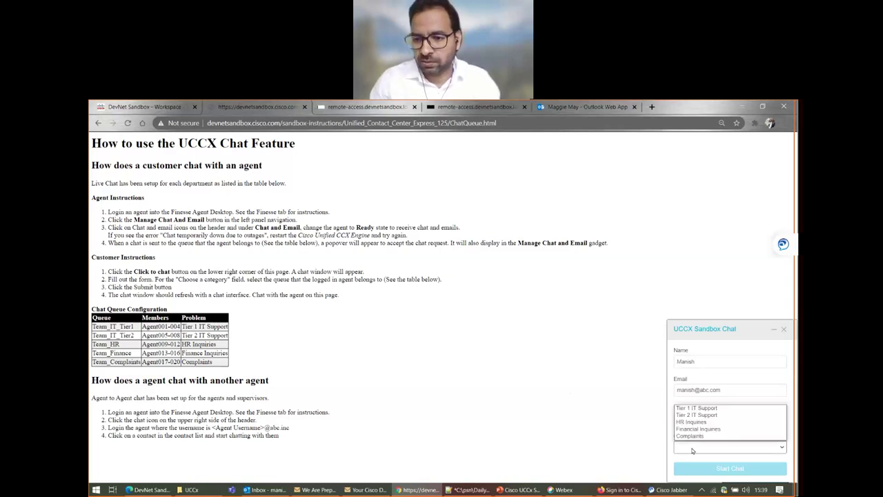
pyautogui.click(701, 411)
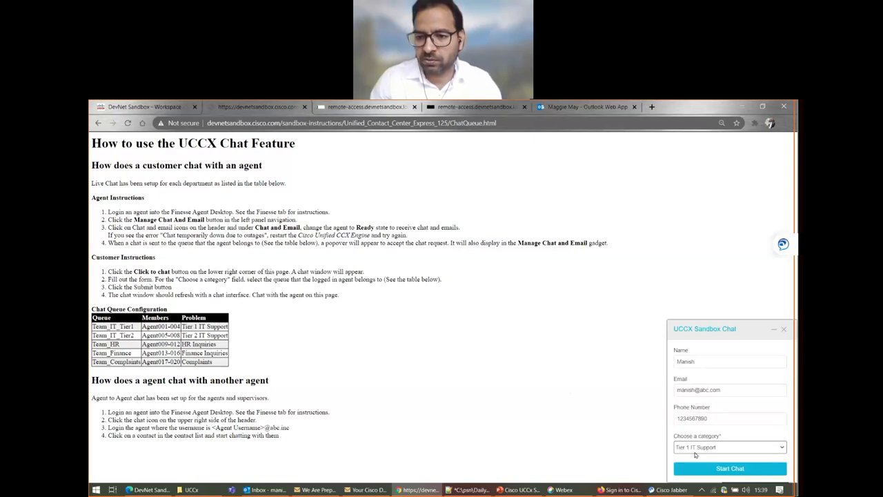
pyautogui.click(695, 453)
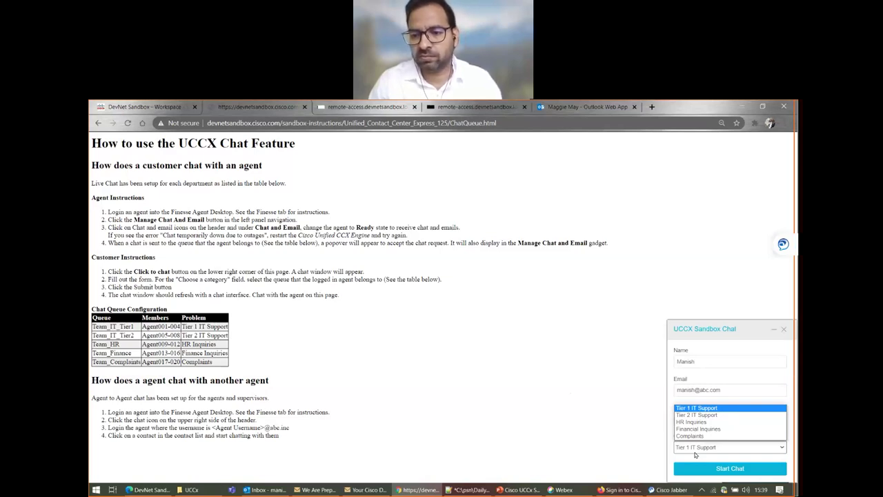
pyautogui.click(157, 107)
pyautogui.scroll(2, 202, 367)
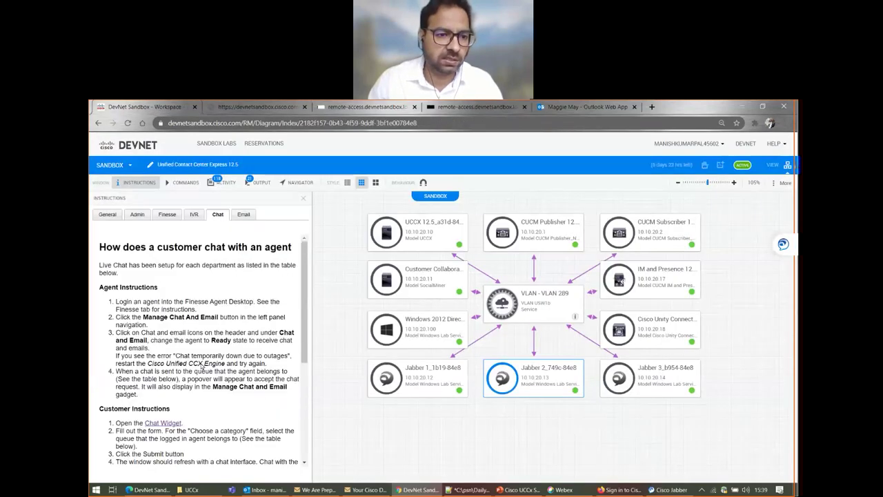
# - Highlight the Team_IT_Tier1 agents and Tier 1 IT Support category in the Chat Queue Configuration table
pyautogui.scroll(-5, 197, 352)
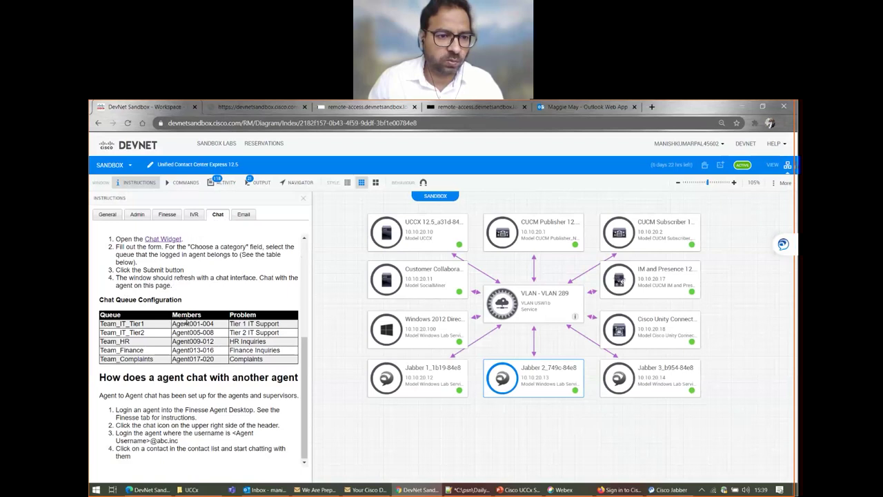
pyautogui.moveTo(198, 323); pyautogui.dragTo(172, 324)
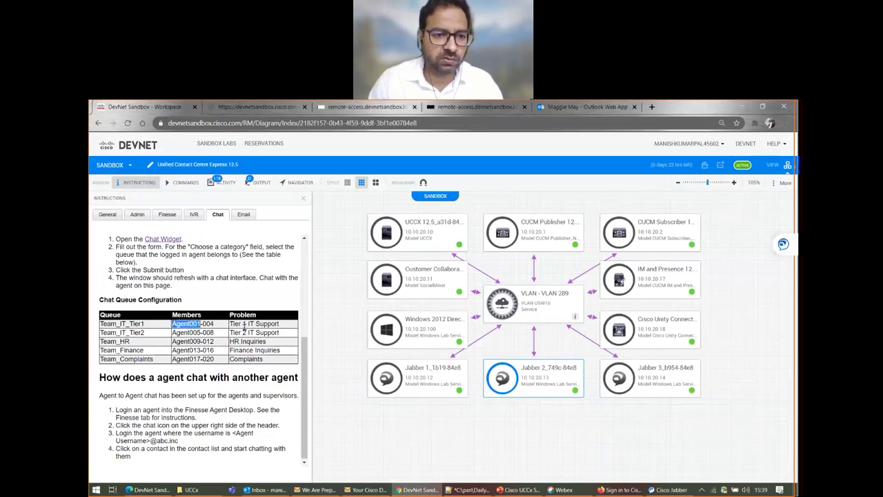
pyautogui.moveTo(280, 324); pyautogui.dragTo(229, 323)
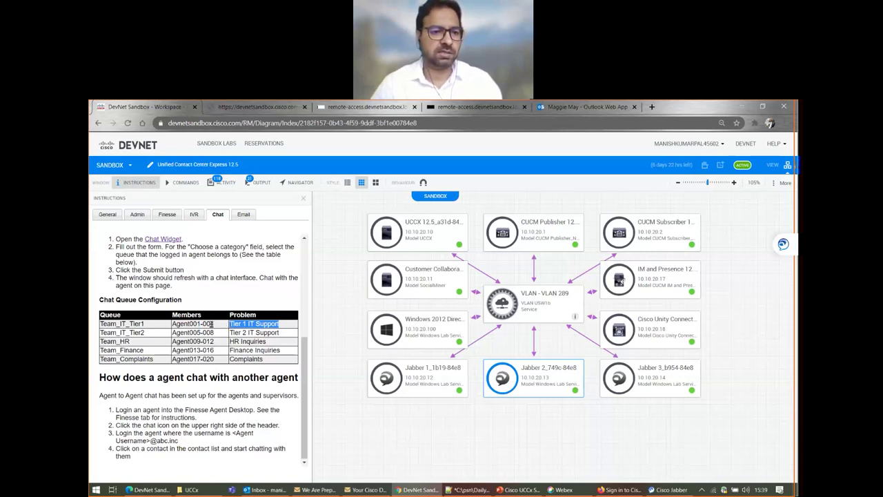
pyautogui.moveTo(200, 323); pyautogui.dragTo(175, 324)
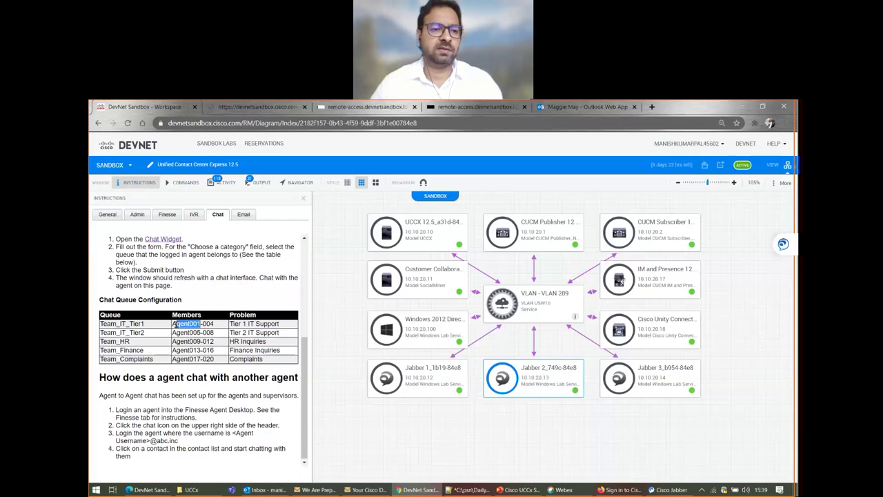
pyautogui.click(173, 324)
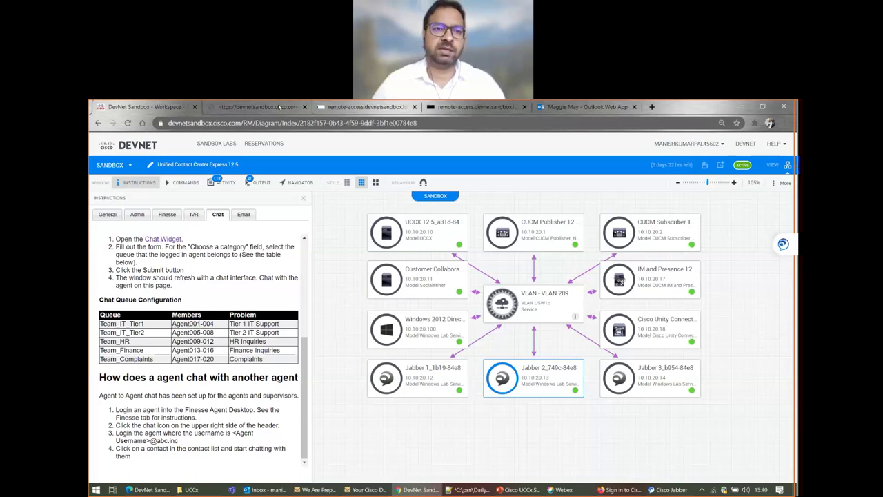
pyautogui.click(252, 107)
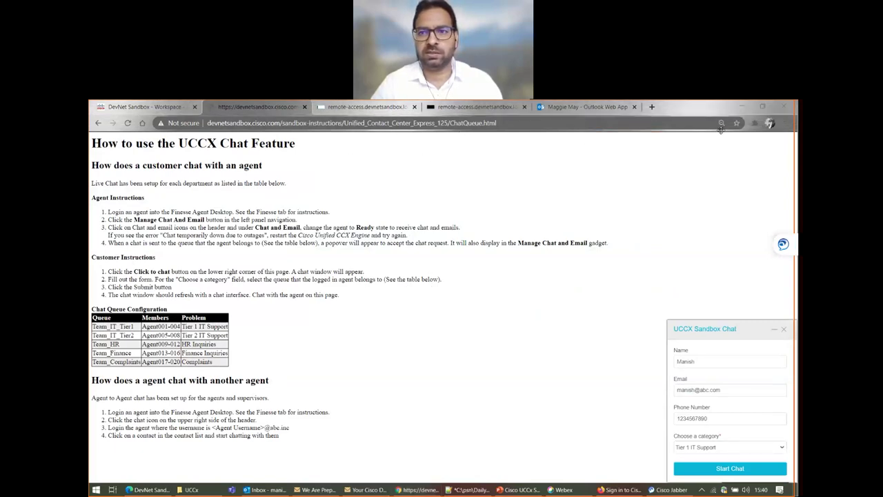
# - Check Finesse, submit Start Chat in the customer widget, then switch back to Finesse
pyautogui.click(360, 107)
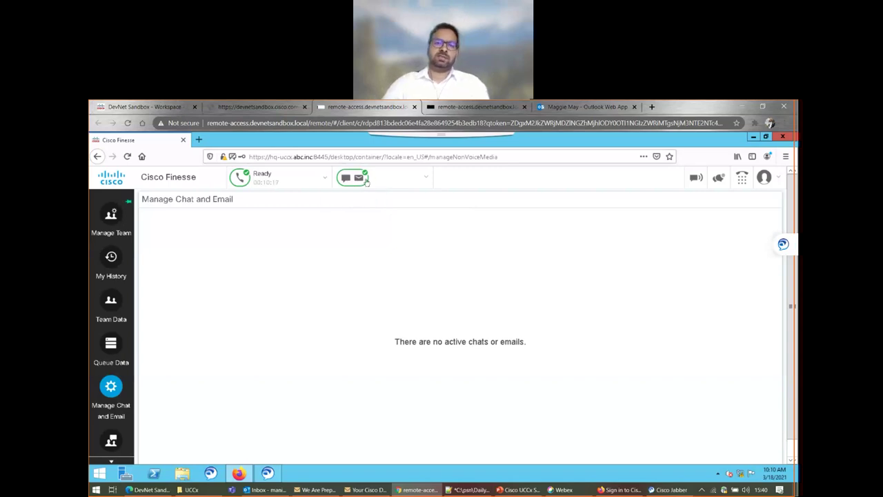
pyautogui.click(160, 108)
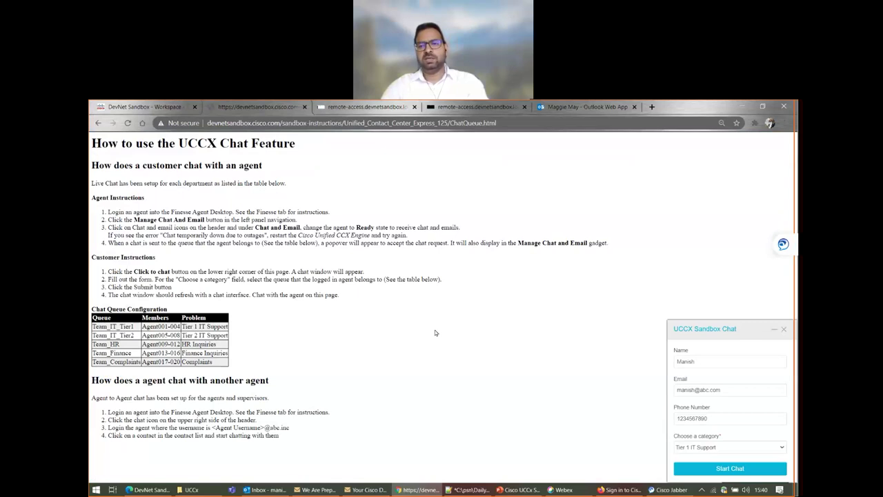
pyautogui.click(730, 469)
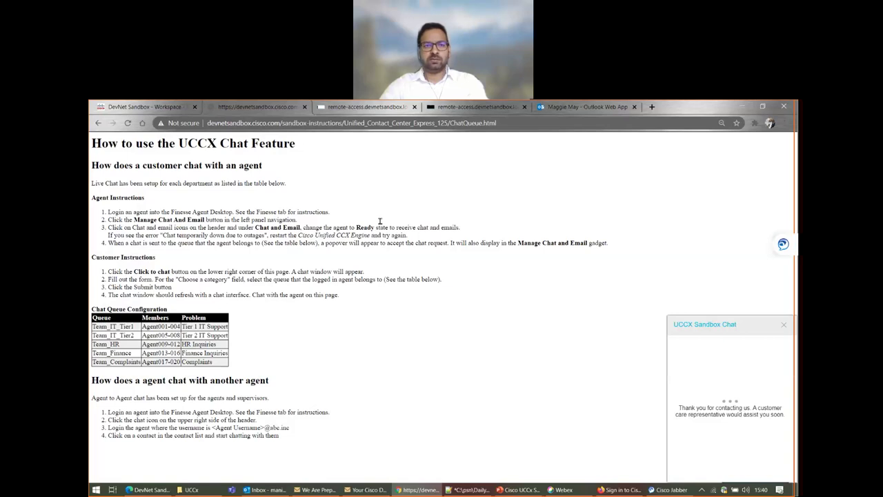
pyautogui.click(352, 109)
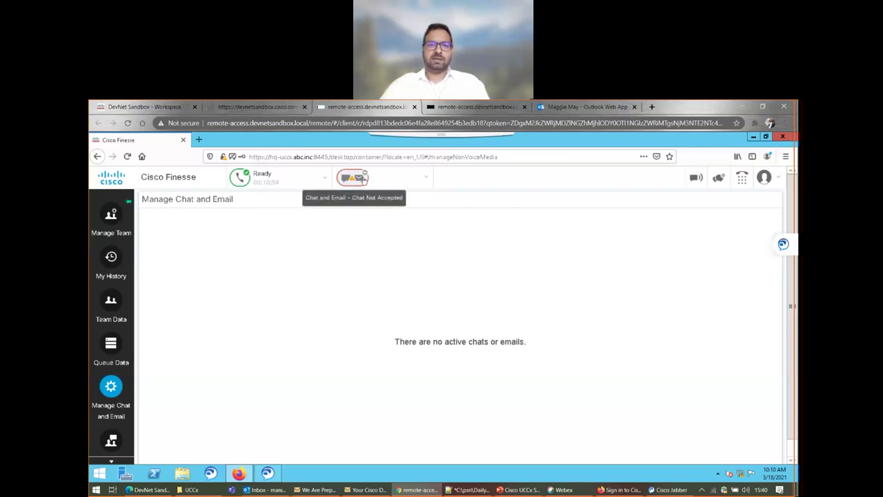
# - Set Chat and Email status to Ready and accept the incoming Team_IT_Tier1_Chat chat
pyautogui.click(363, 177)
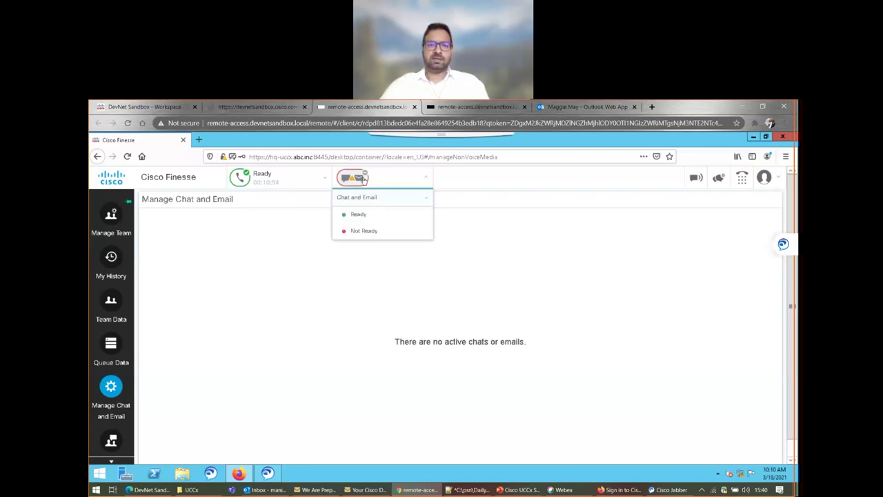
pyautogui.click(358, 214)
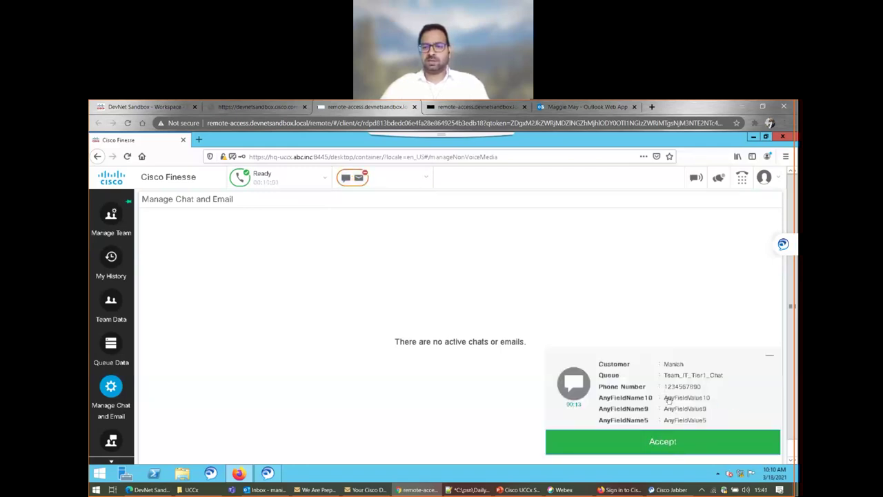
pyautogui.click(657, 441)
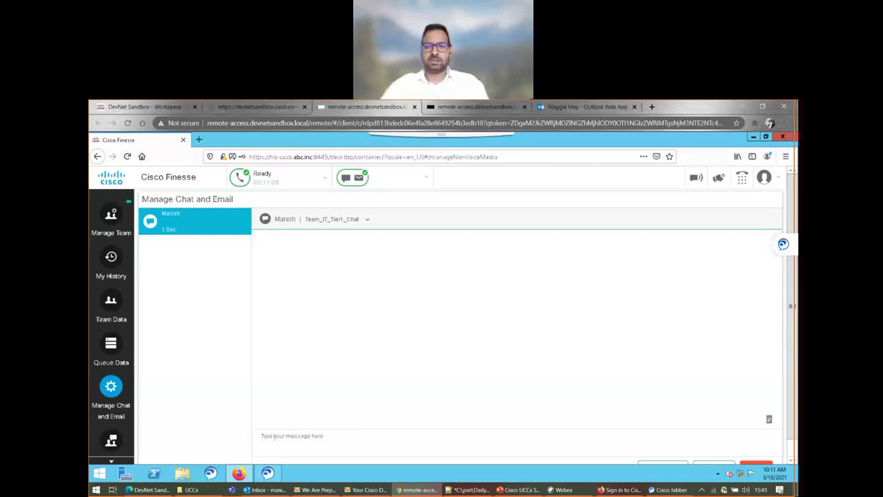
# - Check in the customer widget which agent joined the chat, then return to Finesse
pyautogui.click(257, 106)
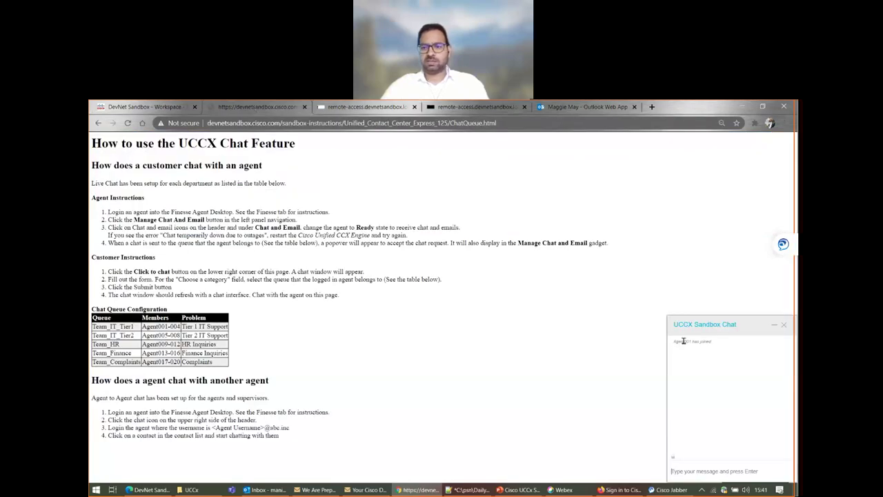
pyautogui.moveTo(691, 341); pyautogui.dragTo(673, 340)
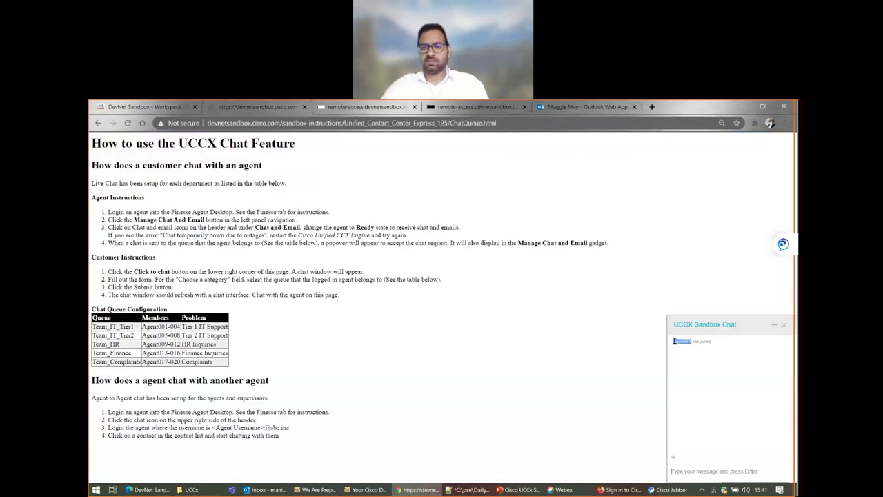
pyautogui.click(674, 341)
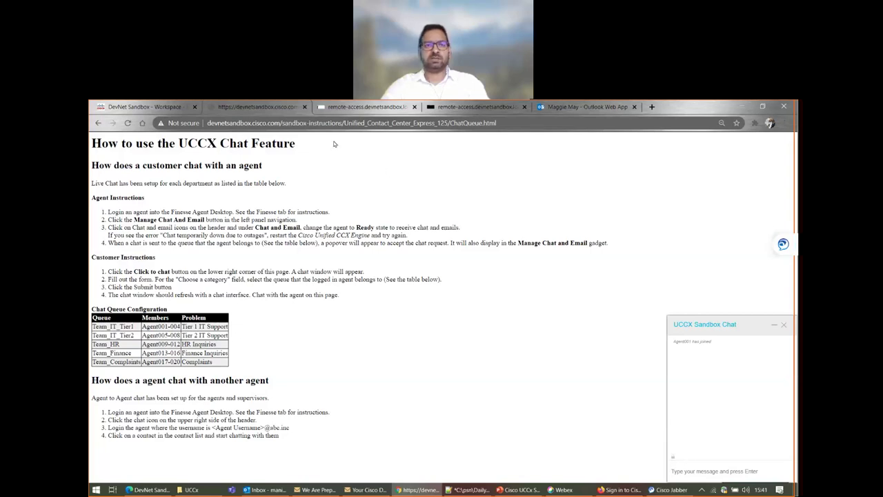
pyautogui.click(328, 108)
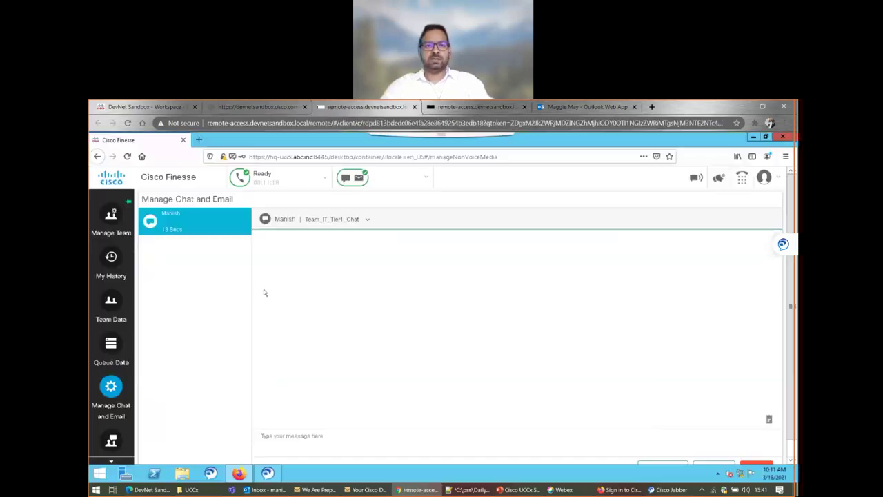
# - Send a greeting addressing the customer by name, 'how can i help you?', and confirm it in the widget
pyautogui.click(284, 435)
pyautogui.write('Hell')
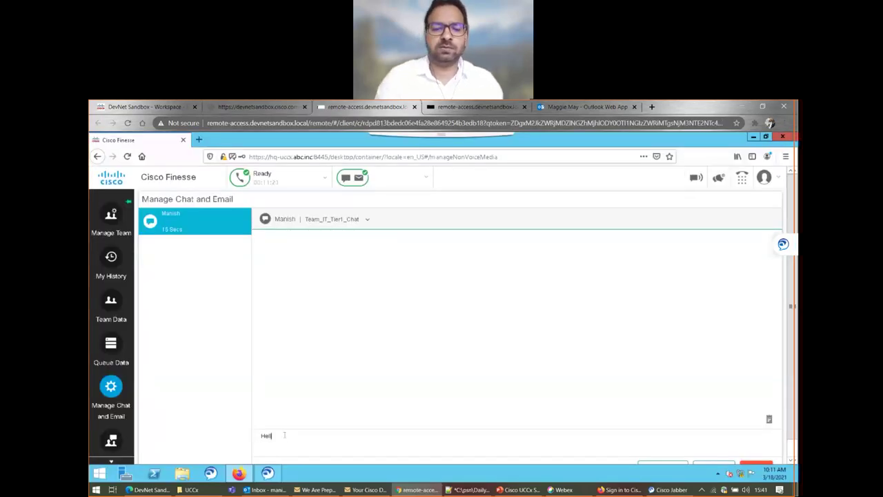
pyautogui.write('o Ma')
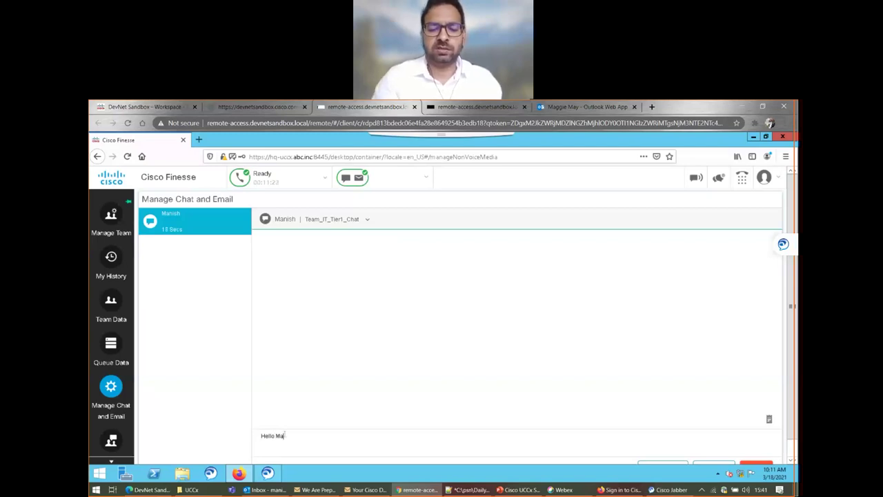
pyautogui.write('nish, how ')
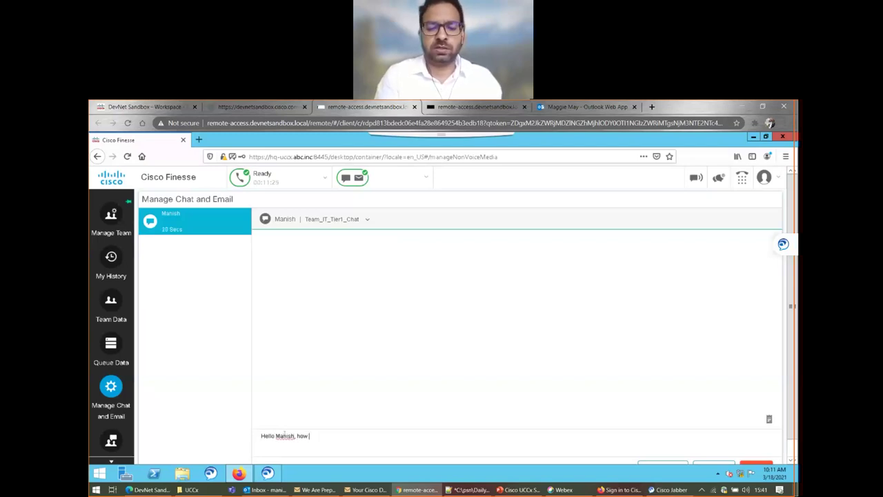
pyautogui.write('can i help y')
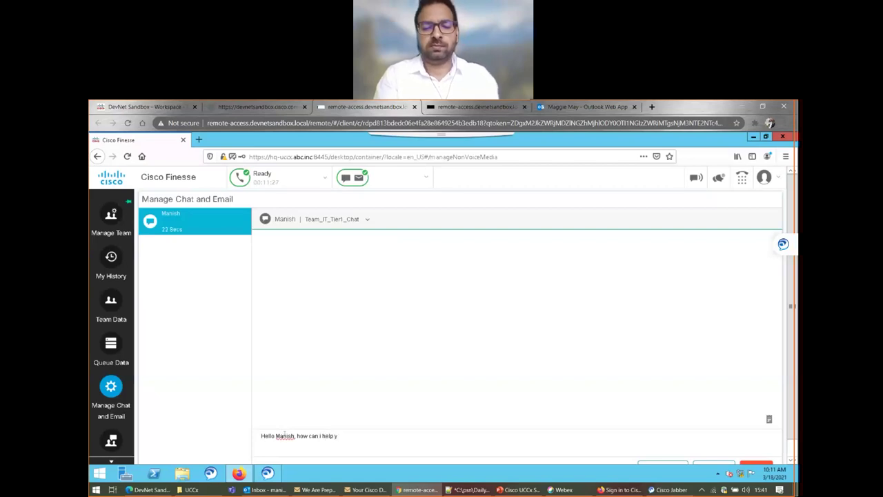
pyautogui.write('ou?')
pyautogui.press('Return')
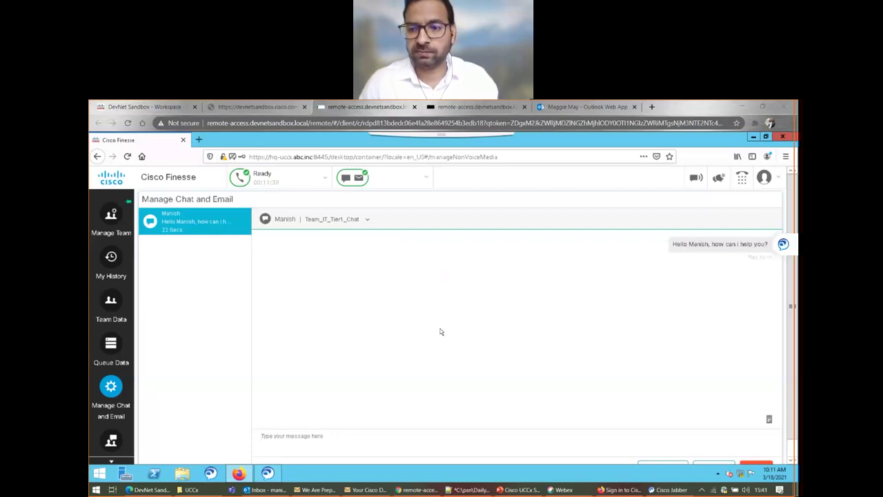
pyautogui.click(262, 110)
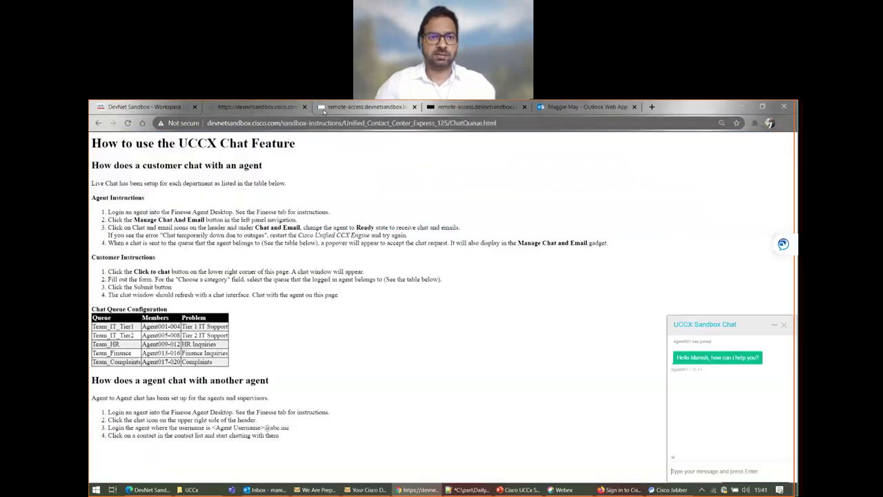